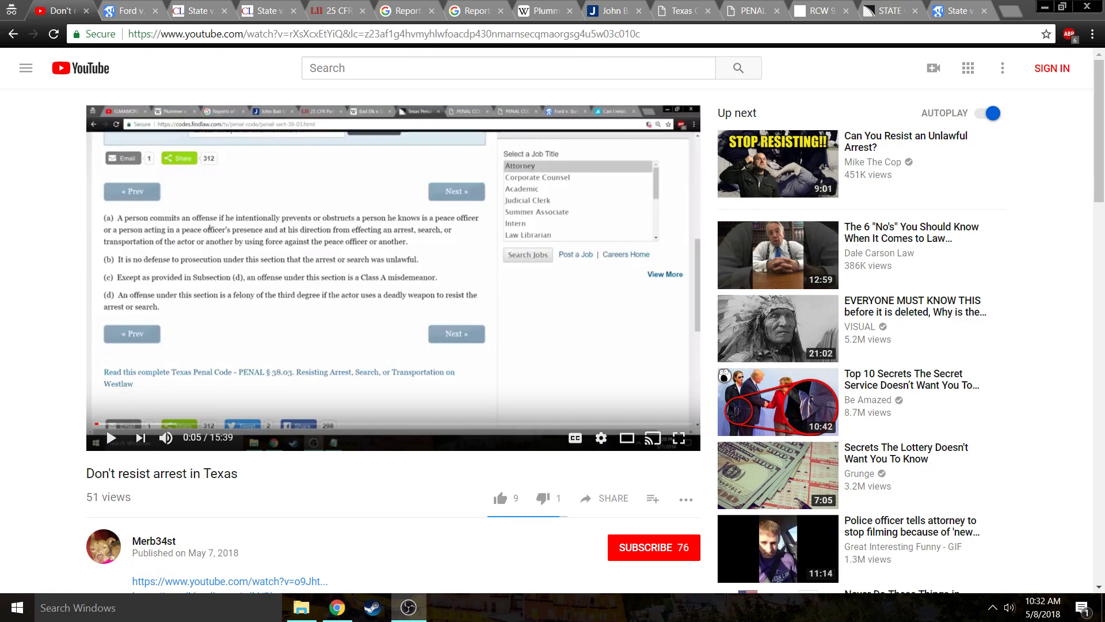
pyautogui.scroll(-1, 98, 403)
pyautogui.scroll(-3, 97, 403)
pyautogui.scroll(-4, 98, 403)
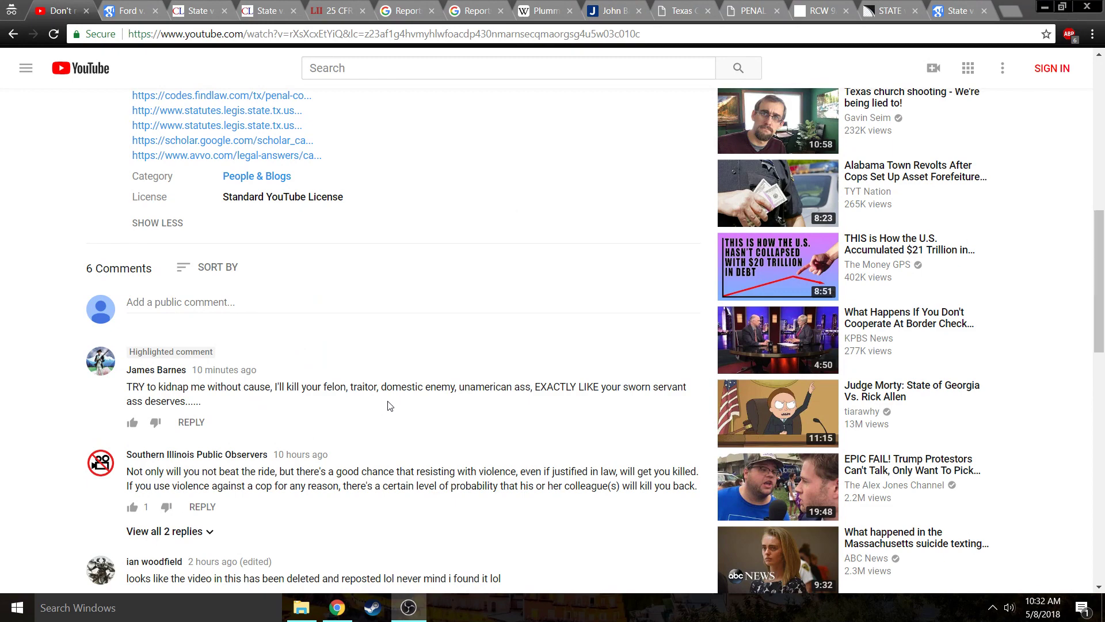
pyautogui.scroll(-1, 409, 342)
pyautogui.scroll(-2, 409, 343)
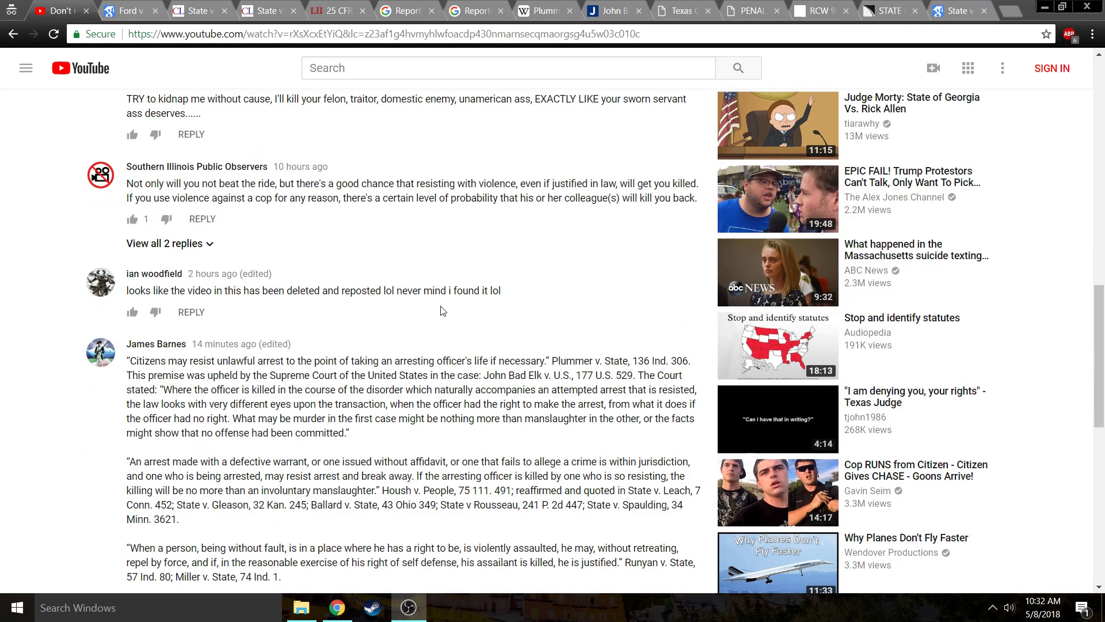
pyautogui.scroll(-2, 440, 310)
pyautogui.scroll(-6, 207, 237)
pyautogui.scroll(4, 416, 390)
pyautogui.scroll(2, 416, 391)
pyautogui.scroll(-1, 259, 302)
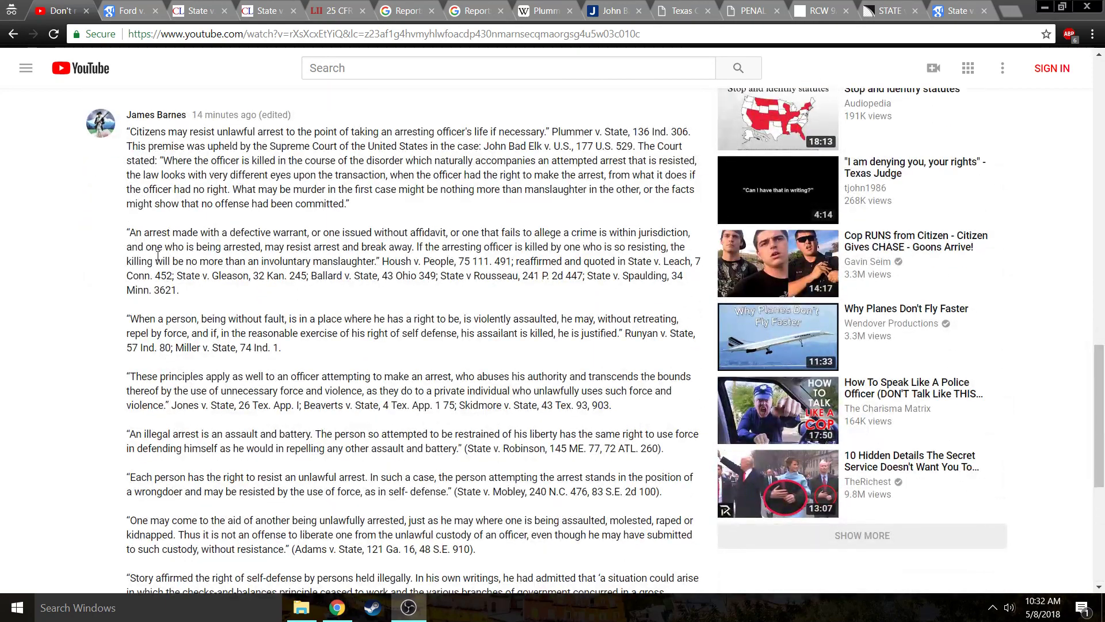
pyautogui.scroll(5, 157, 250)
pyautogui.scroll(2, 138, 346)
pyautogui.scroll(4, 121, 415)
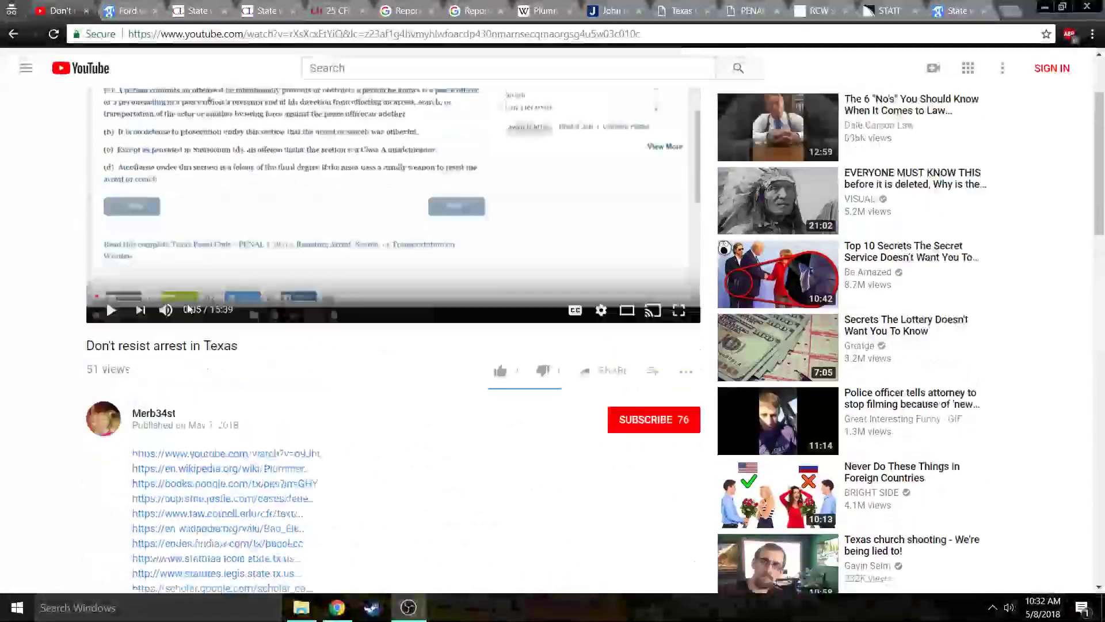
pyautogui.scroll(1, 121, 429)
pyautogui.scroll(-3, 259, 405)
pyautogui.scroll(-2, 259, 407)
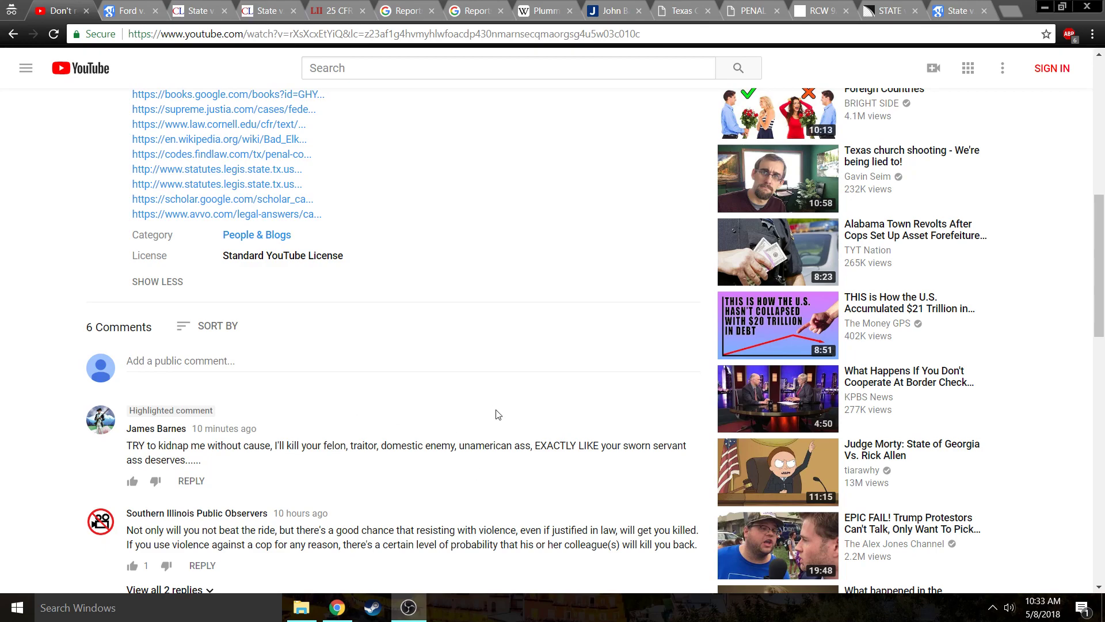
pyautogui.scroll(-3, 496, 422)
pyautogui.scroll(-2, 483, 414)
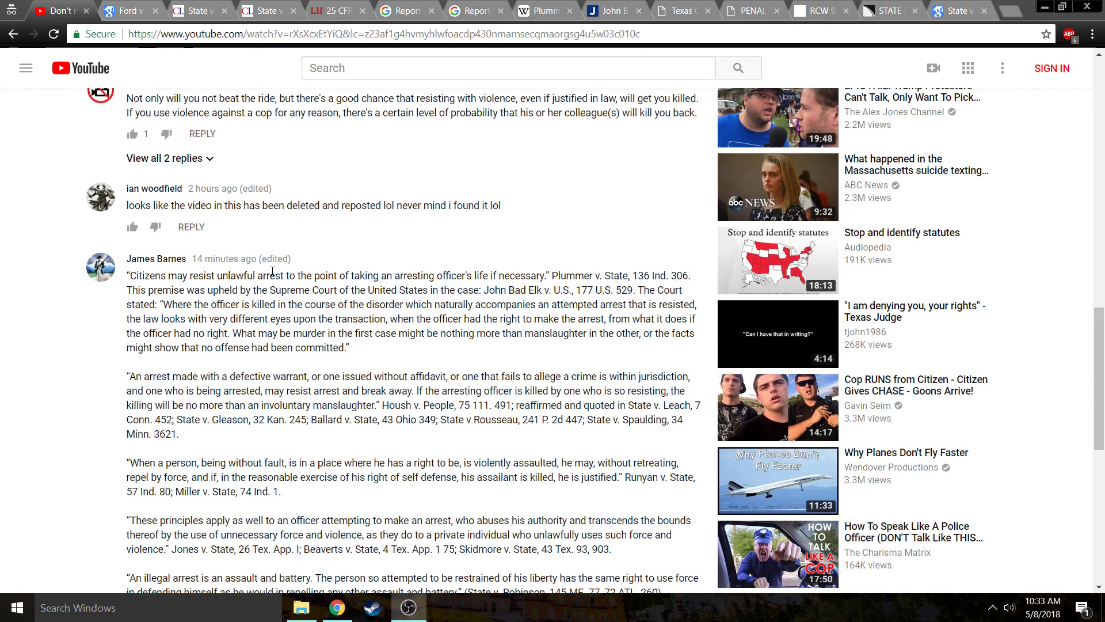
pyautogui.scroll(-5, 422, 390)
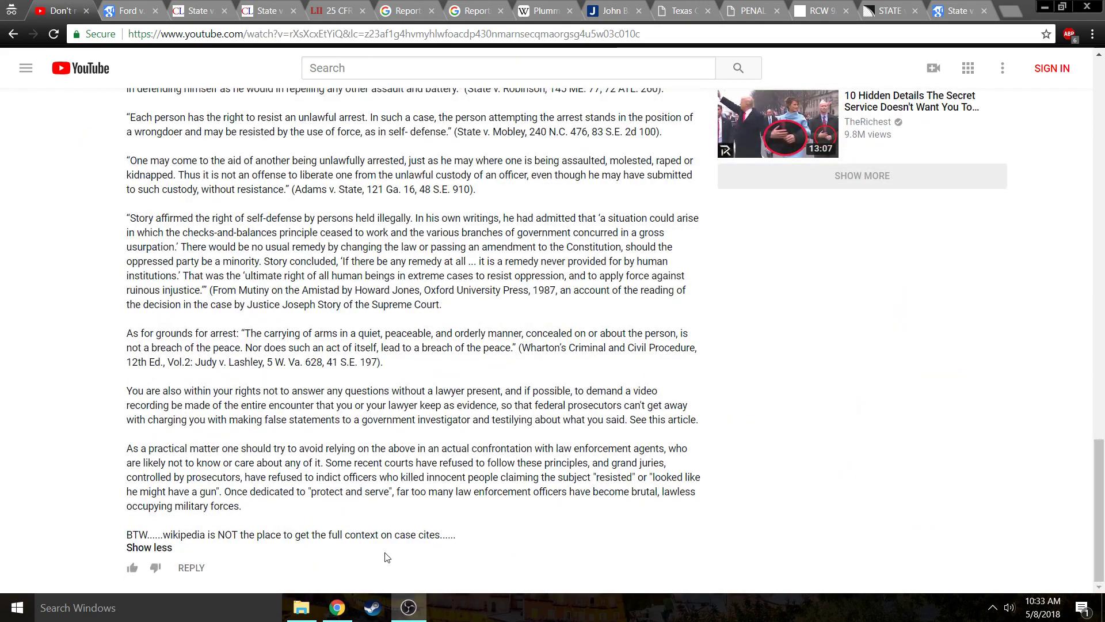
pyautogui.scroll(5, 426, 570)
pyautogui.scroll(5, 425, 570)
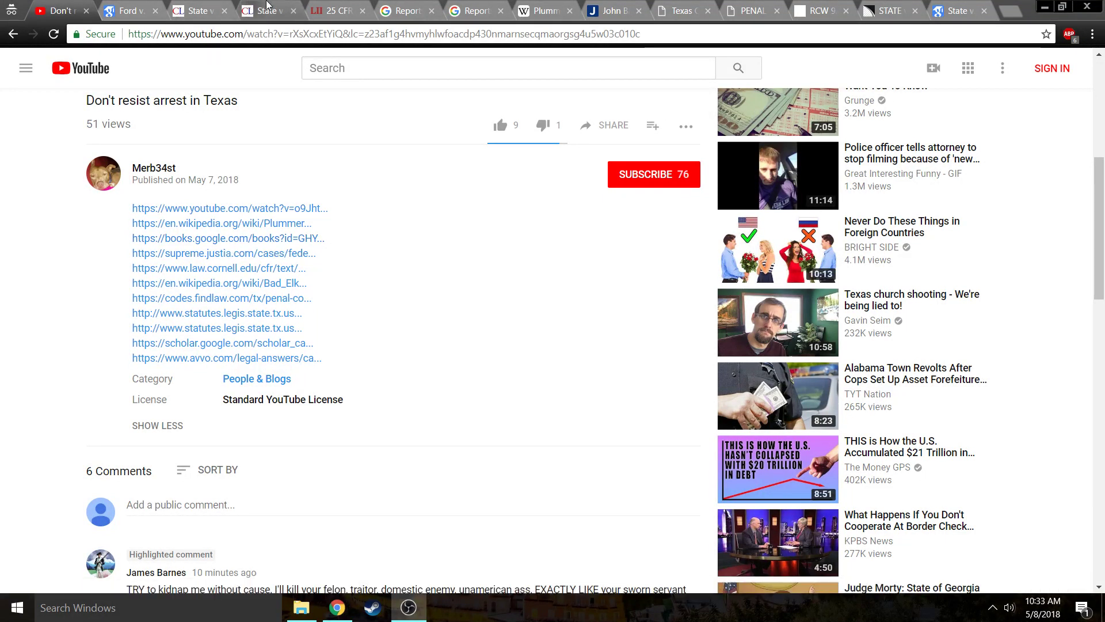
# Check the Google Books, John Bad Elk and Ford v. State tabs, then open Plummer v. The State
pyautogui.click(407, 11)
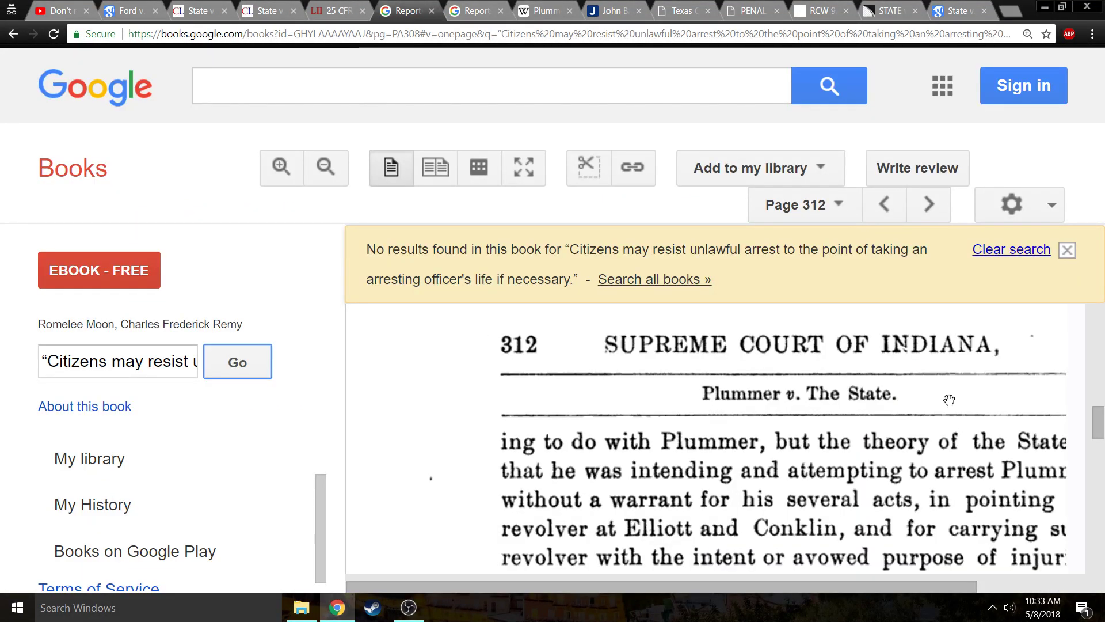
pyautogui.click(55, 5)
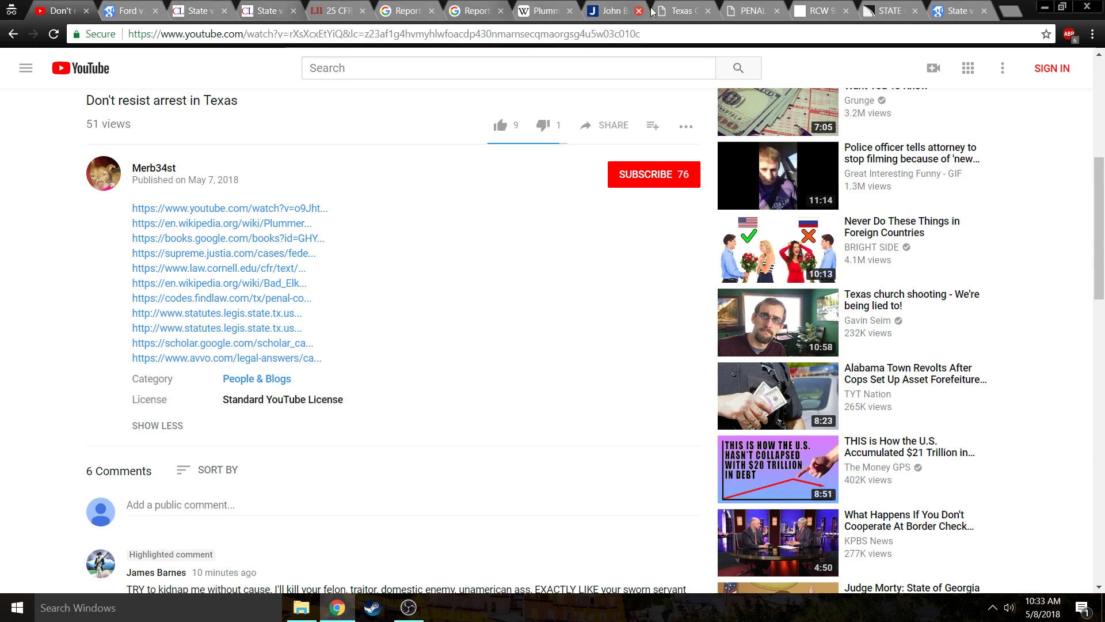
pyautogui.click(608, 10)
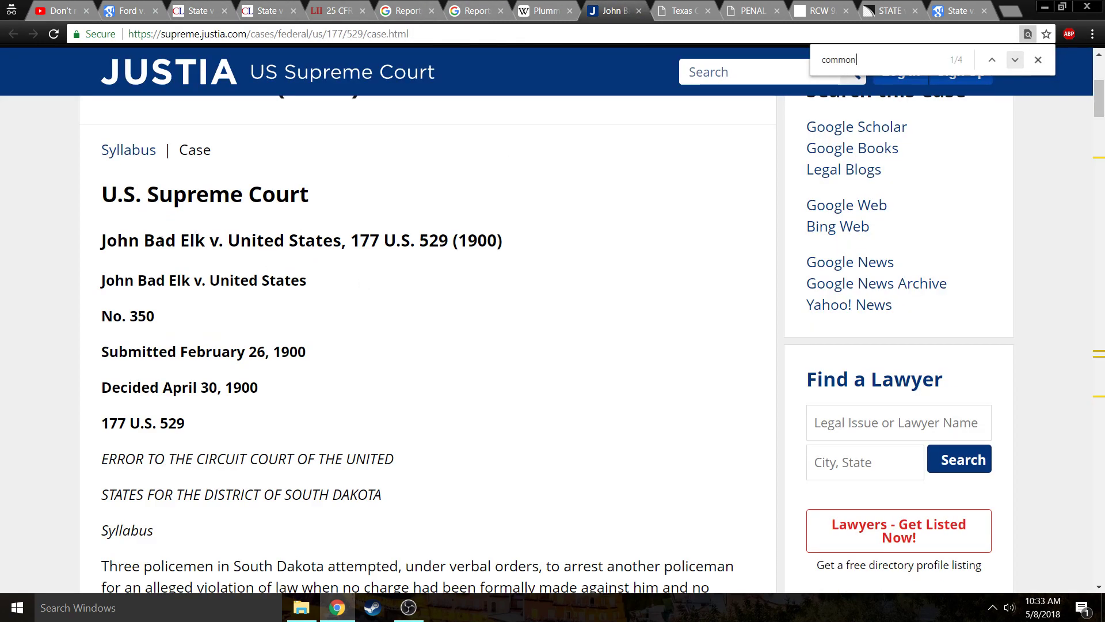
pyautogui.click(63, 11)
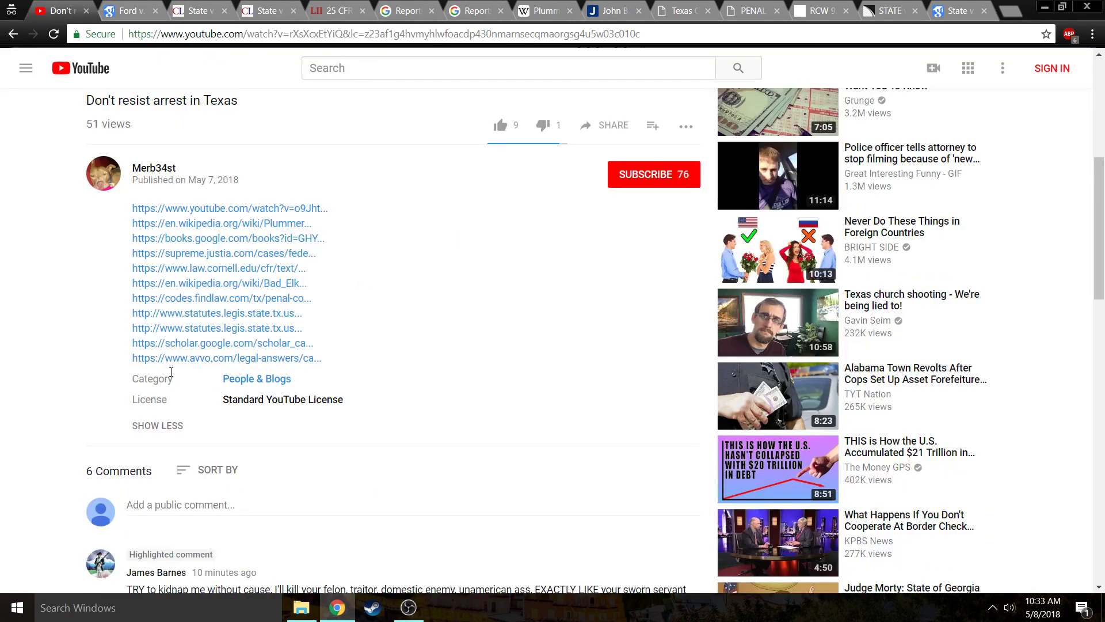
pyautogui.click(123, 11)
pyautogui.scroll(10, 349, 256)
pyautogui.scroll(5, 337, 277)
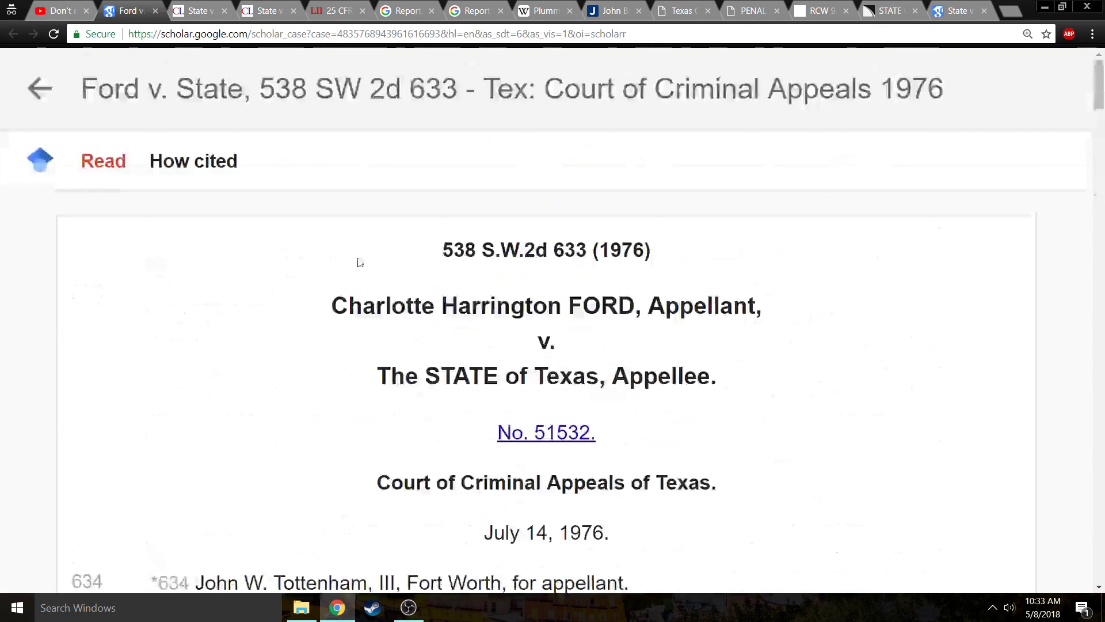
pyautogui.scroll(-4, 624, 421)
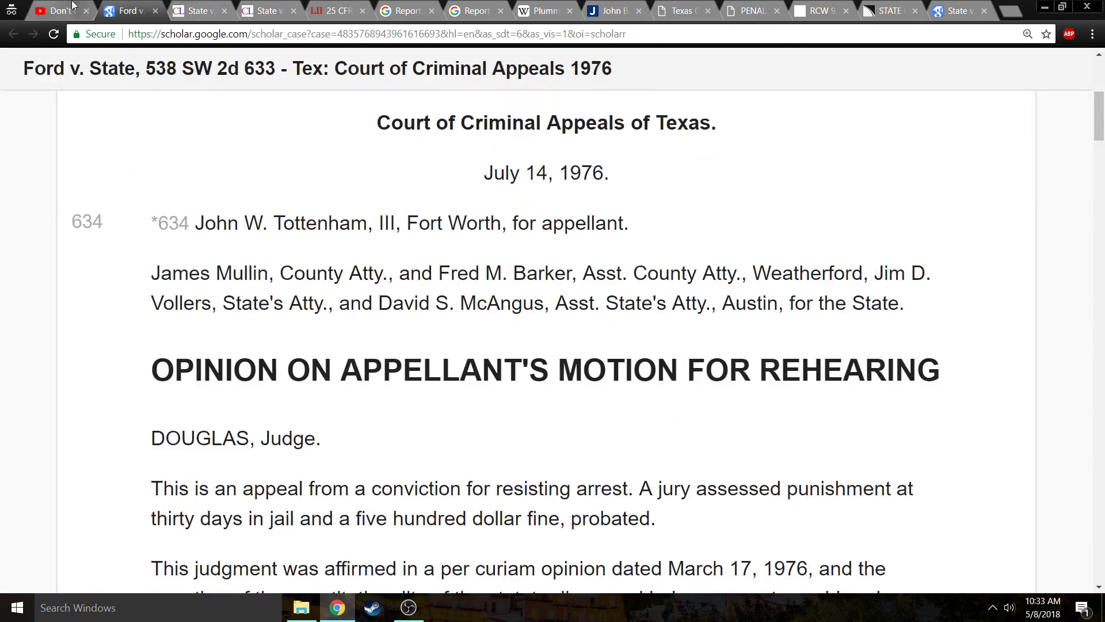
pyautogui.click(61, 10)
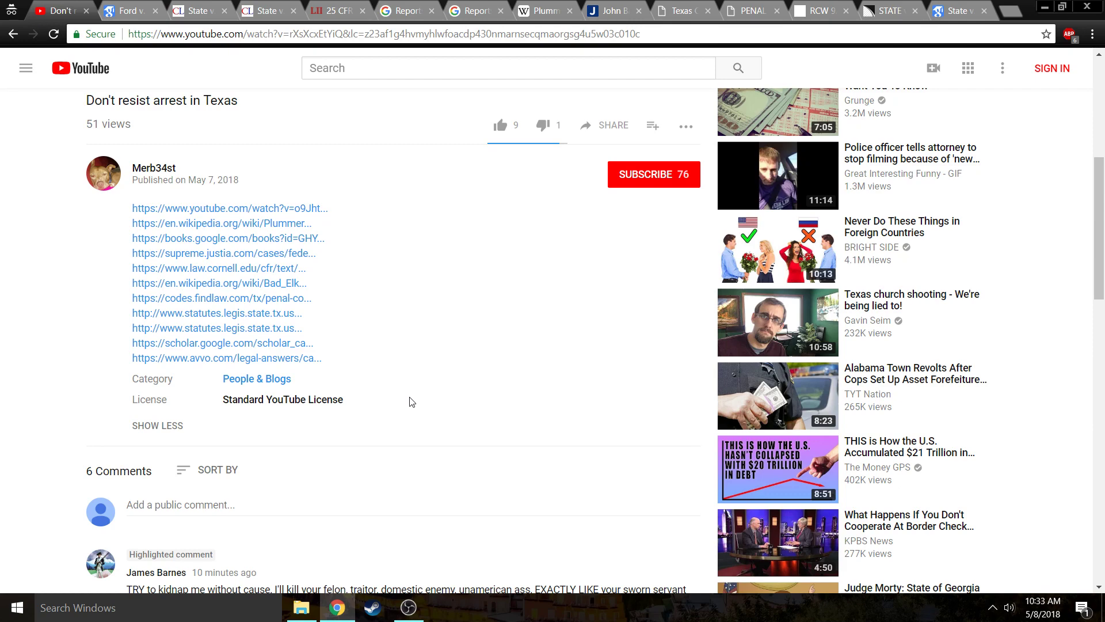
pyautogui.scroll(-4, 410, 402)
pyautogui.scroll(-4, 411, 401)
pyautogui.scroll(-4, 410, 398)
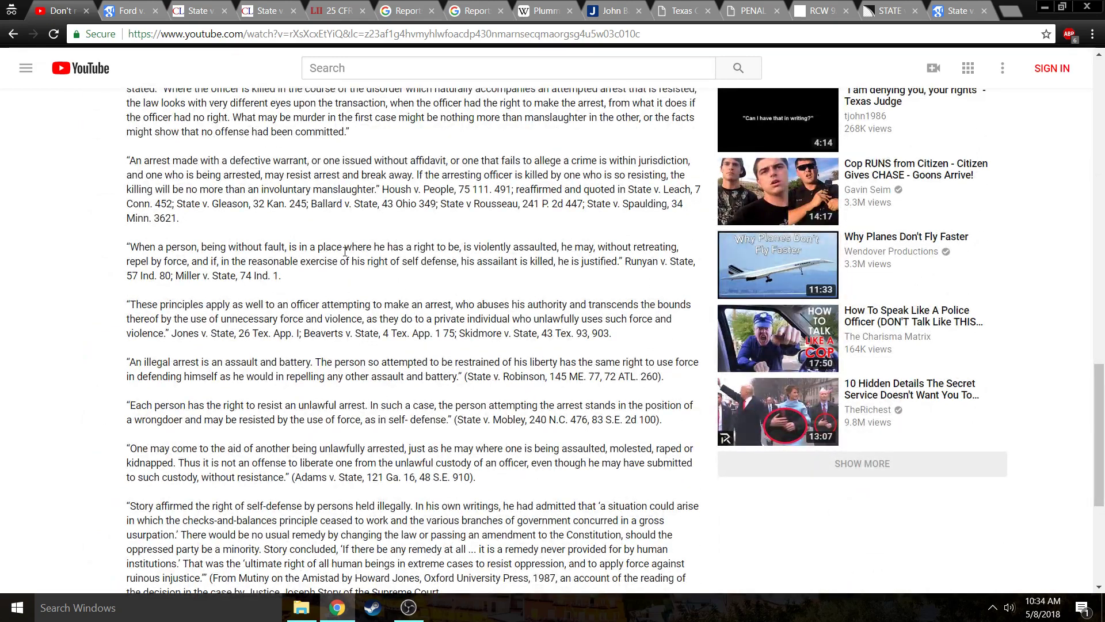
pyautogui.scroll(2, 411, 401)
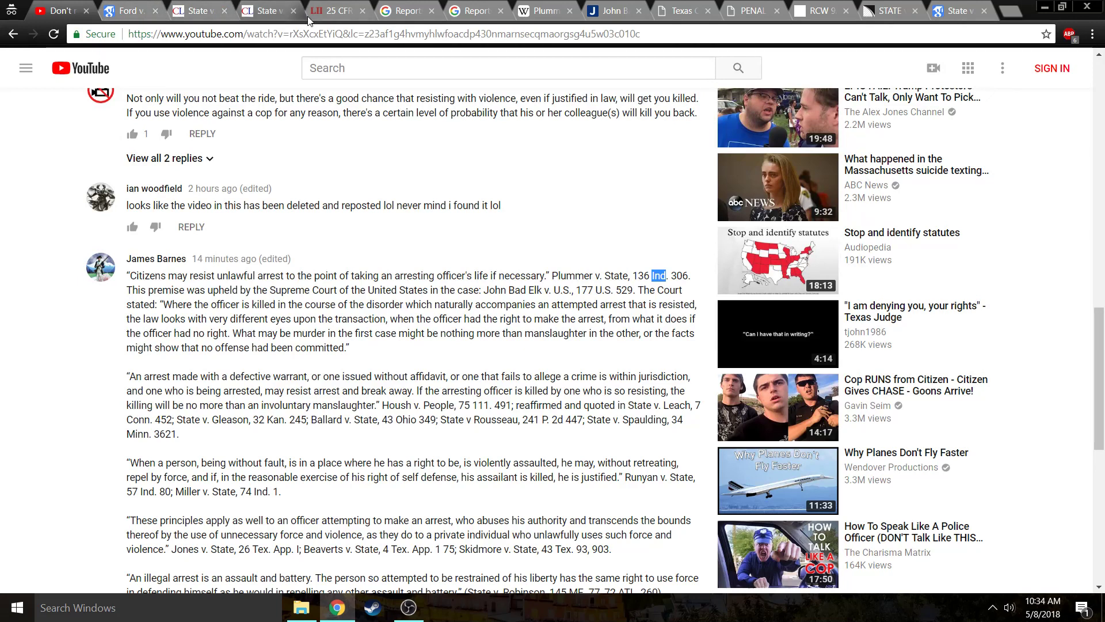
pyautogui.click(414, 9)
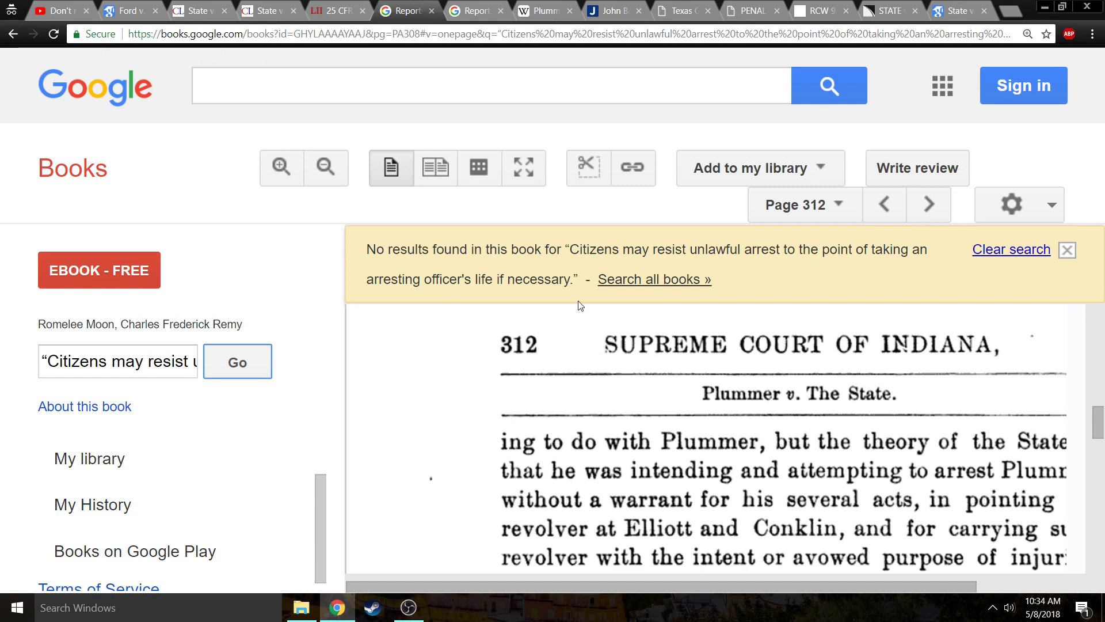
pyautogui.scroll(-3, 825, 444)
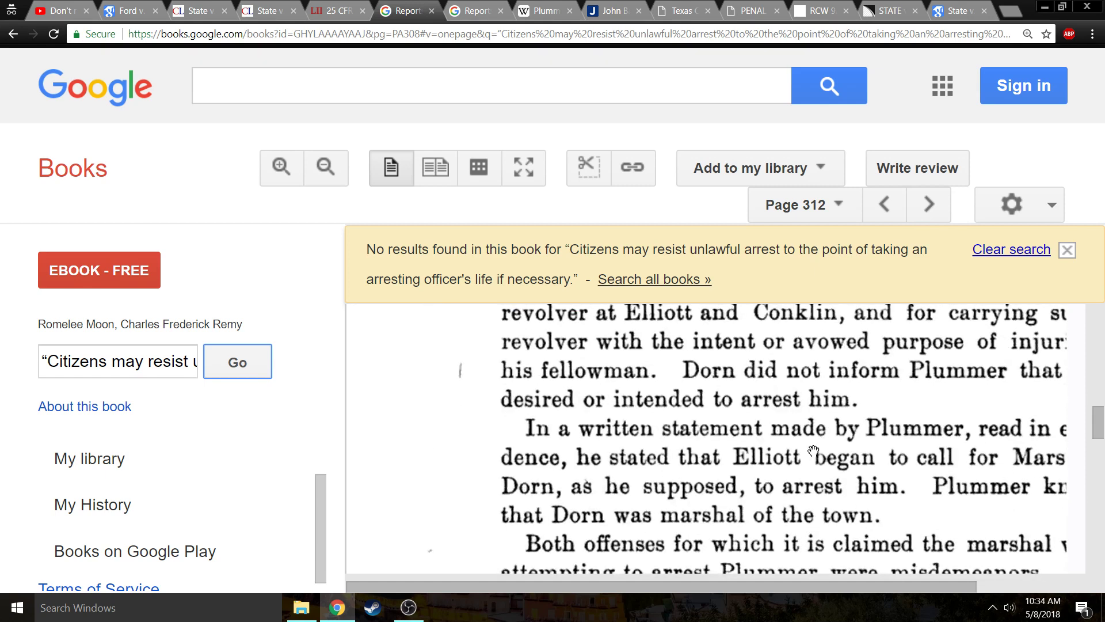
# Reload the Plummer book page without the failed search and switch to the page 313 report
pyautogui.hotkey('alt', 'Left')
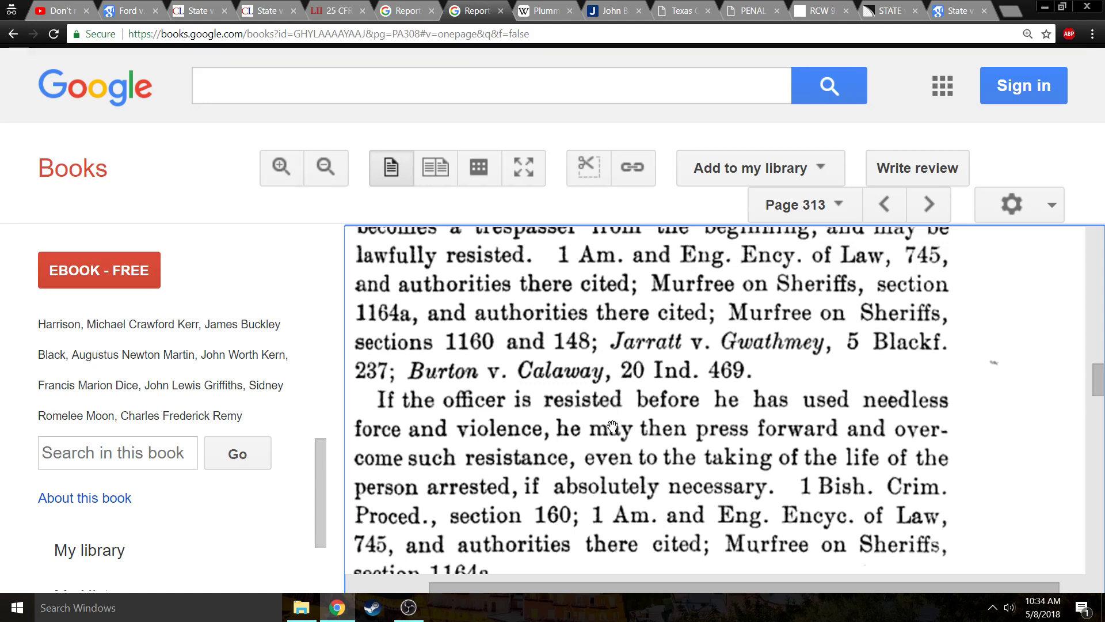
pyautogui.scroll(-1, 634, 403)
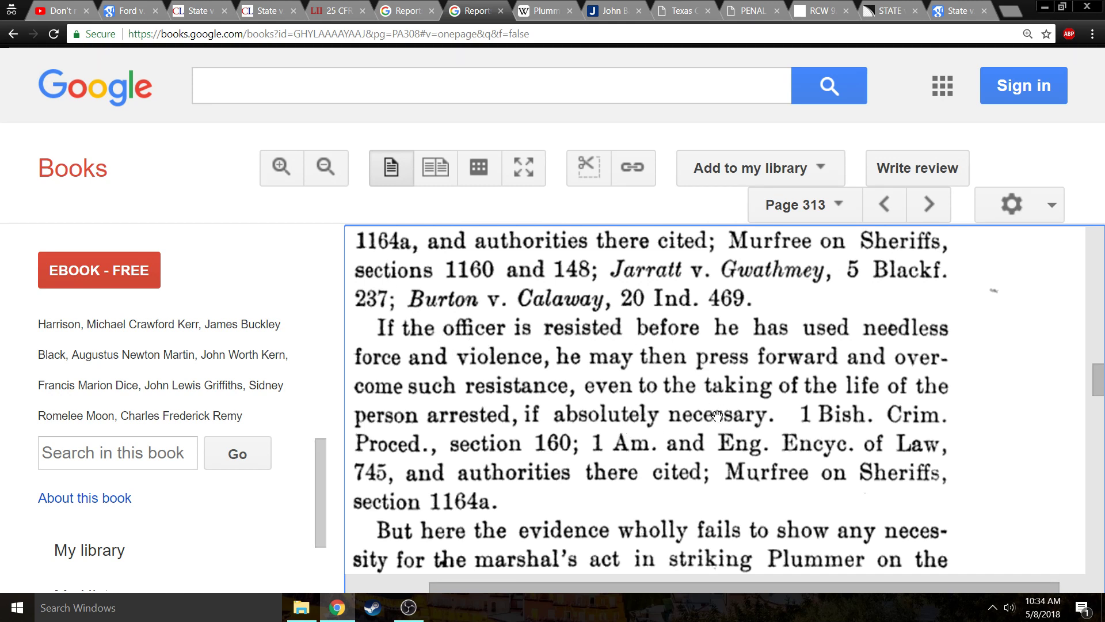
pyautogui.click(367, 6)
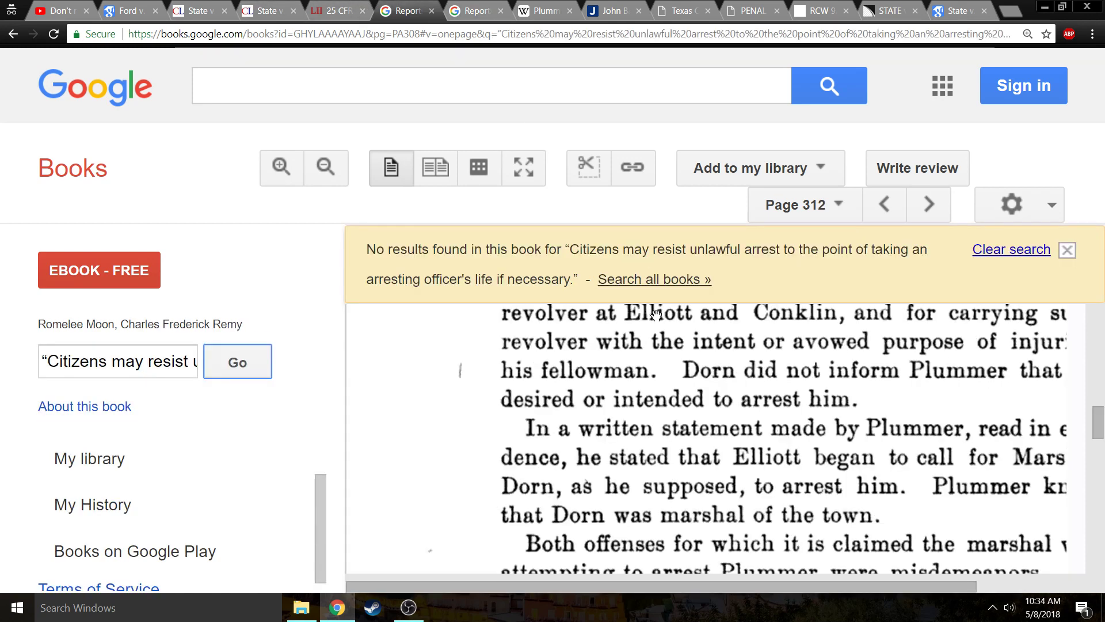
pyautogui.scroll(-3, 755, 340)
pyautogui.scroll(-2, 758, 352)
pyautogui.scroll(5, 758, 362)
pyautogui.scroll(5, 758, 406)
pyautogui.scroll(5, 759, 446)
pyautogui.scroll(-1, 760, 445)
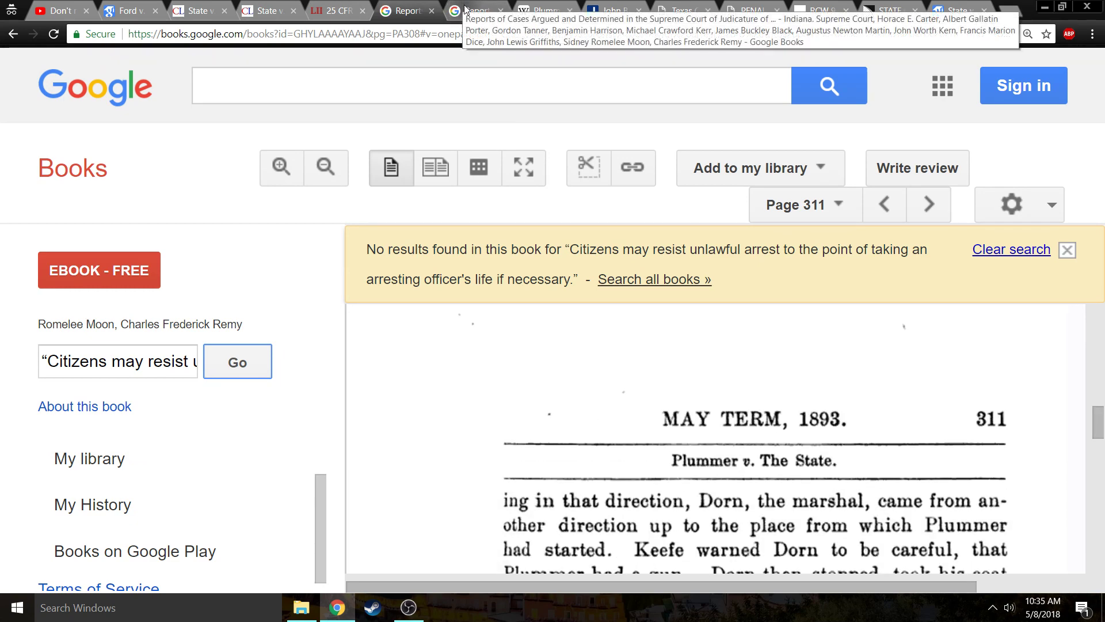
pyautogui.click(495, 13)
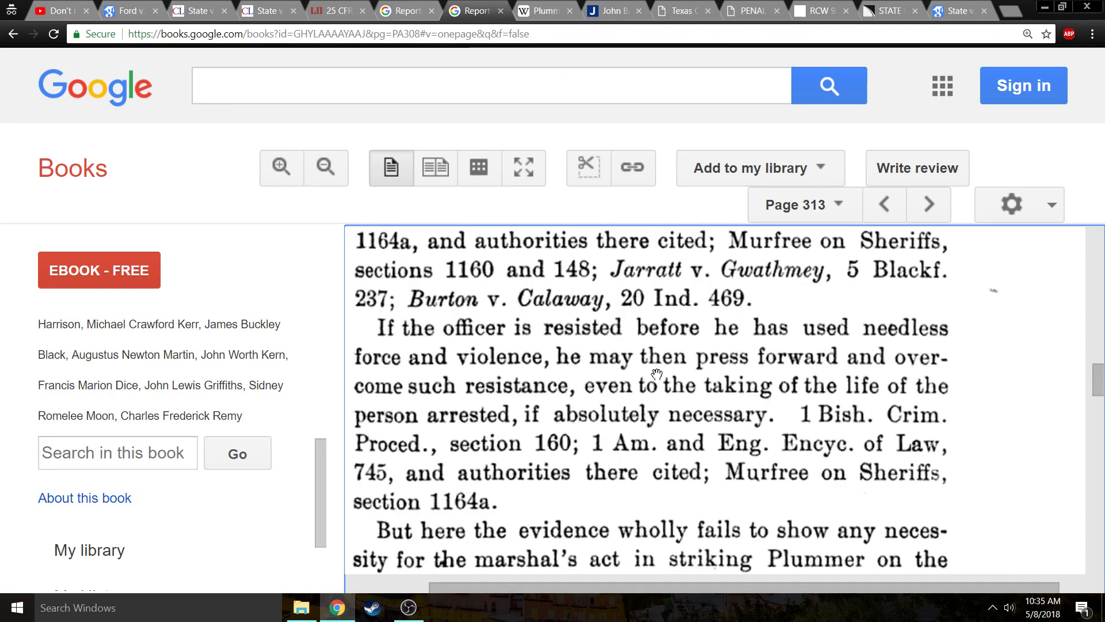
pyautogui.scroll(2, 702, 363)
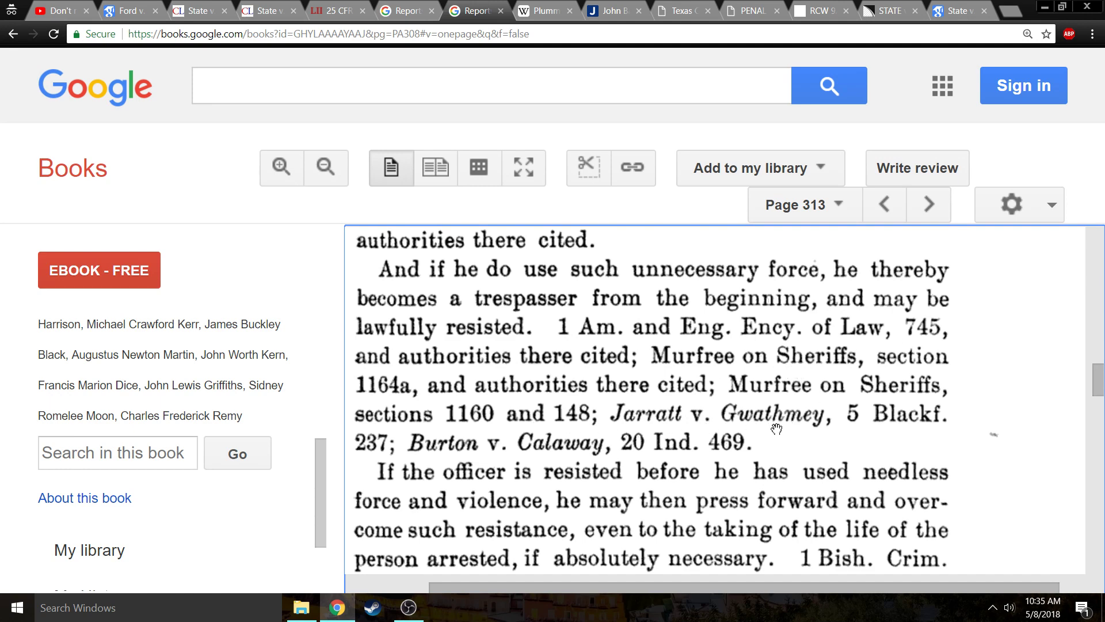
pyautogui.scroll(-3, 770, 449)
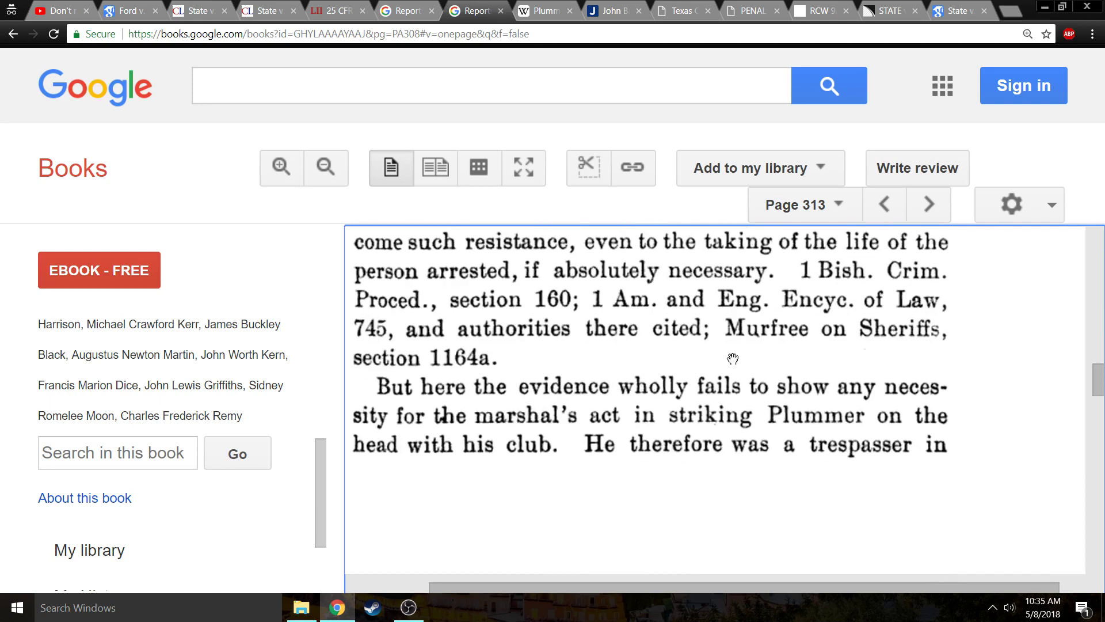
pyautogui.scroll(1, 501, 344)
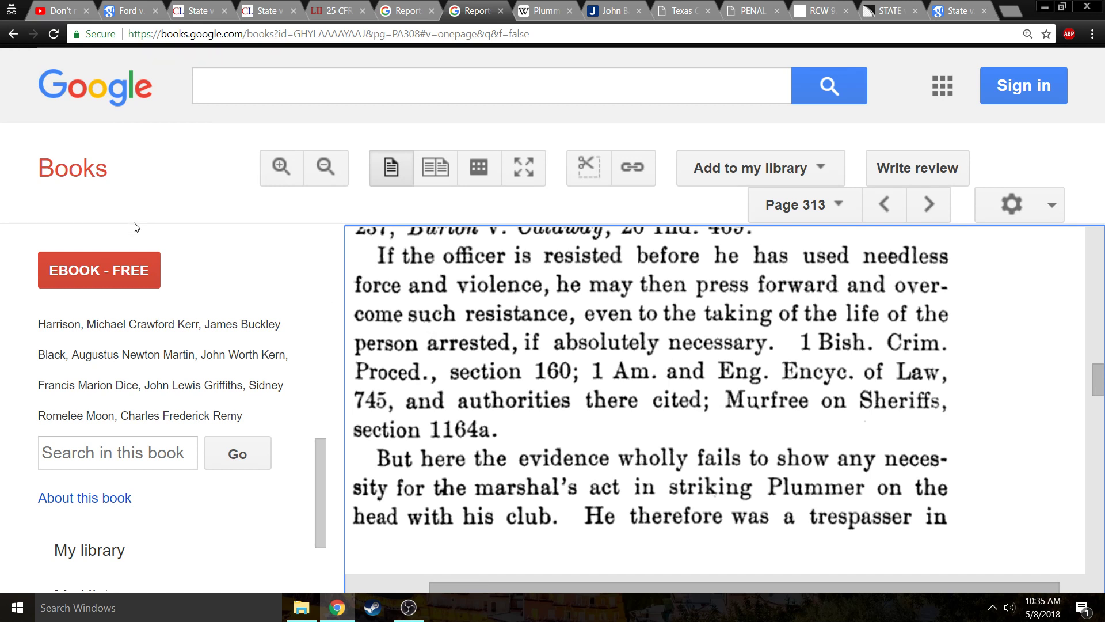
# Reread the citation comment on YouTube, then switch to the John Bad Elk v. United States page
pyautogui.click(61, 9)
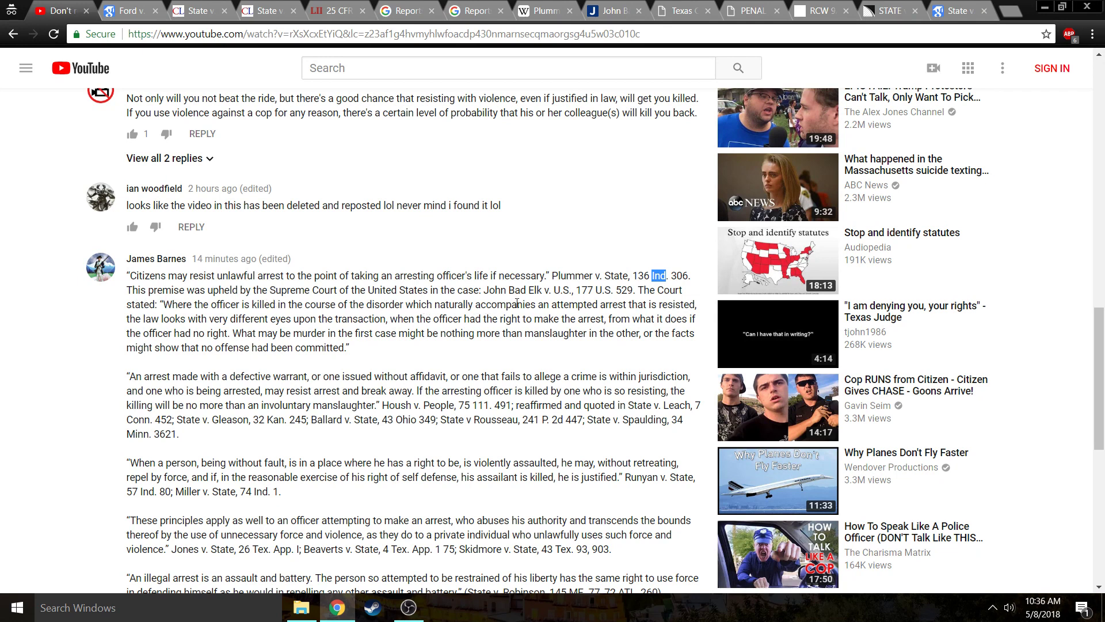
pyautogui.click(604, 12)
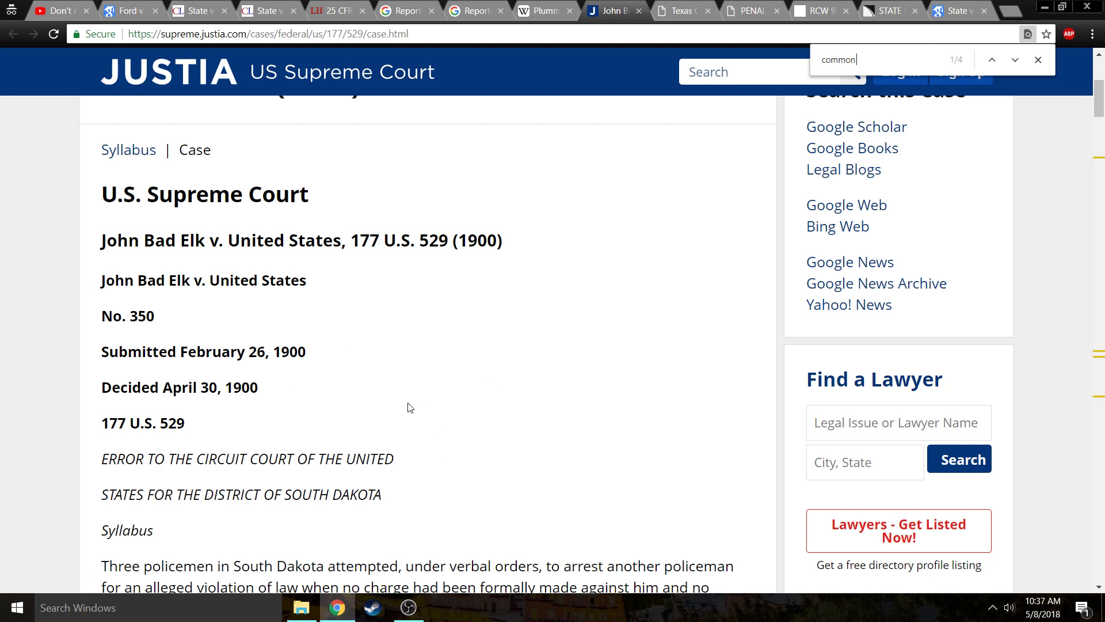
pyautogui.scroll(-1, 415, 406)
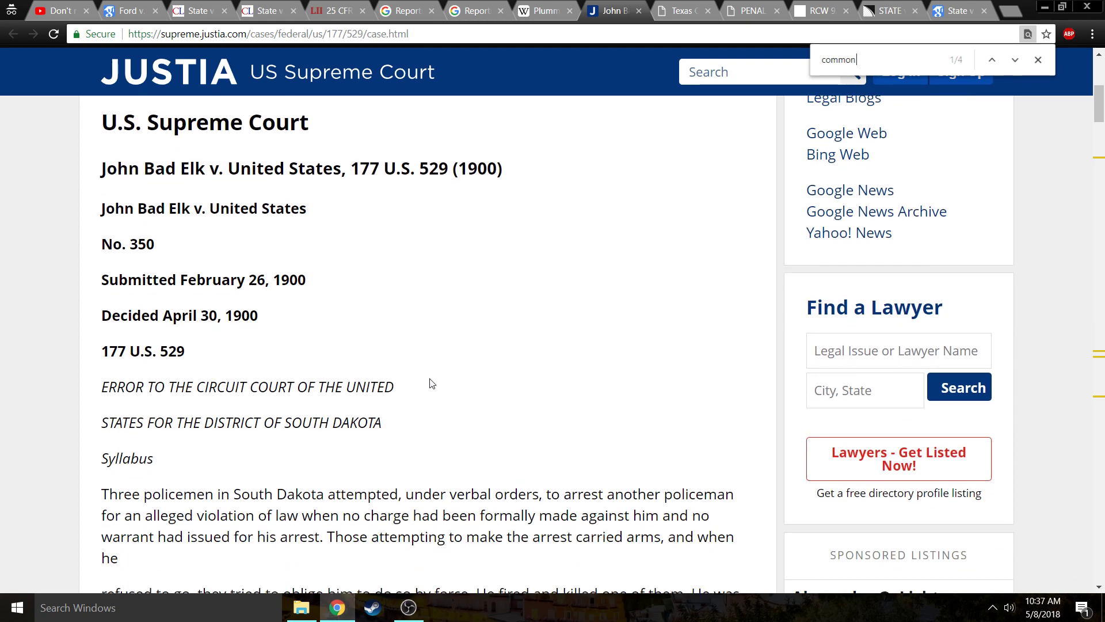
pyautogui.scroll(-2, 240, 420)
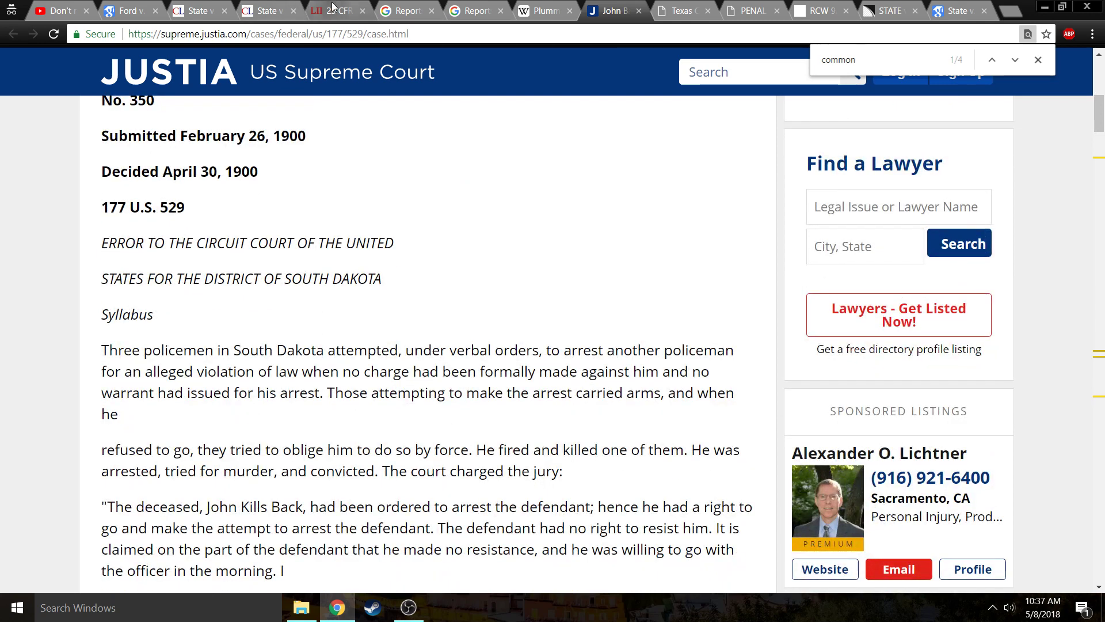
# Switch to the Cornell LII page for 25 CFR Part 11, Subpart D criminal offenses
pyautogui.click(333, 12)
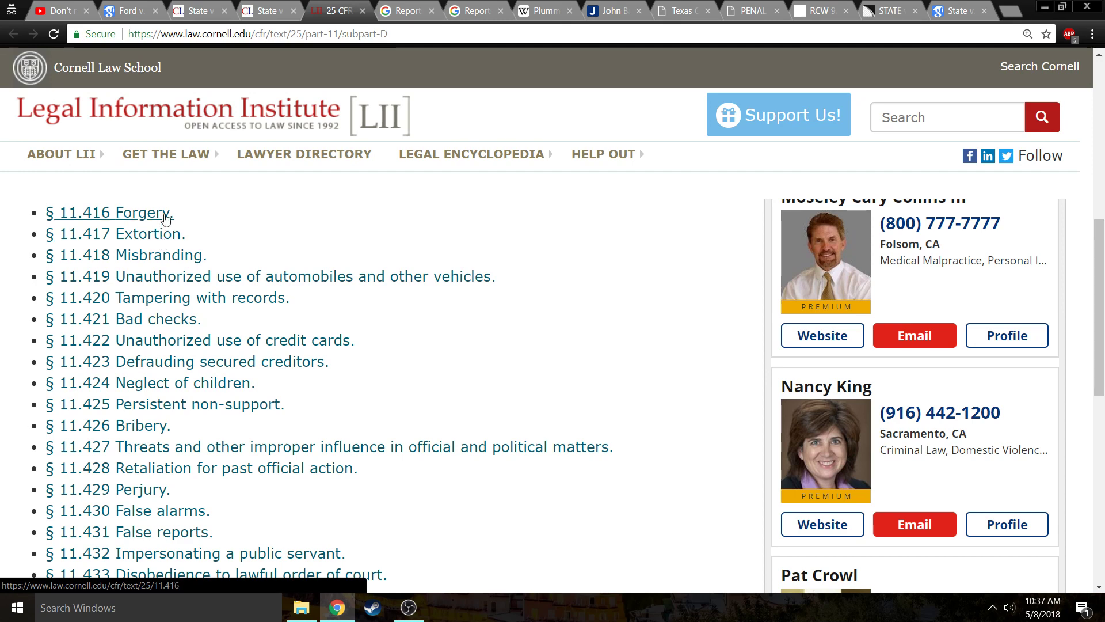
pyautogui.scroll(3, 299, 247)
pyautogui.scroll(3, 298, 247)
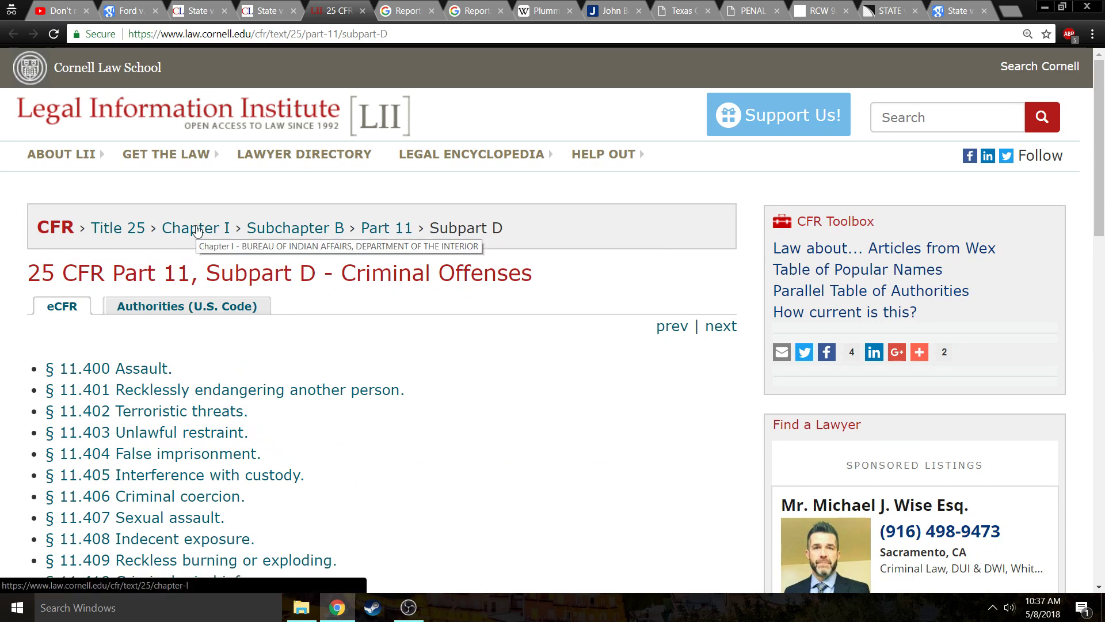
pyautogui.scroll(-3, 124, 363)
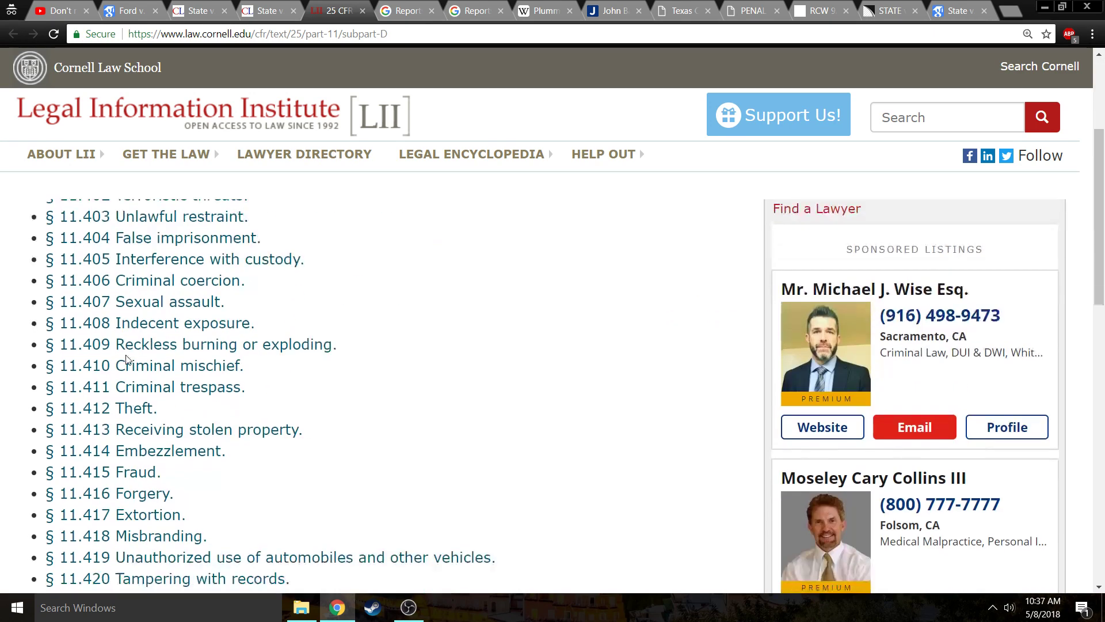
pyautogui.scroll(-3, 217, 346)
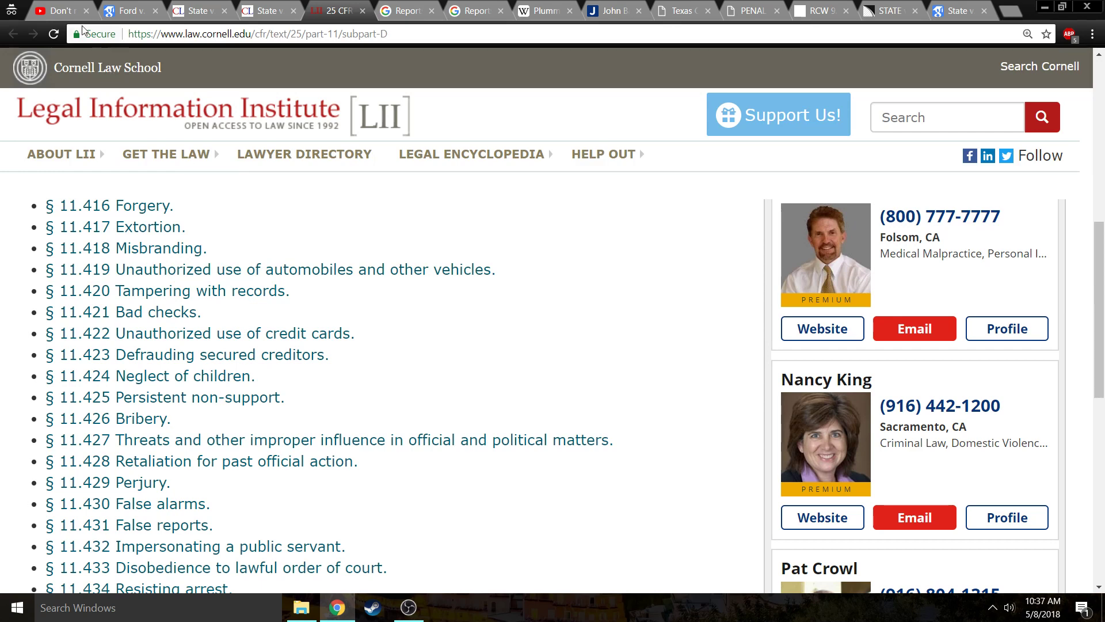
pyautogui.scroll(4, 286, 260)
pyautogui.scroll(2, 287, 262)
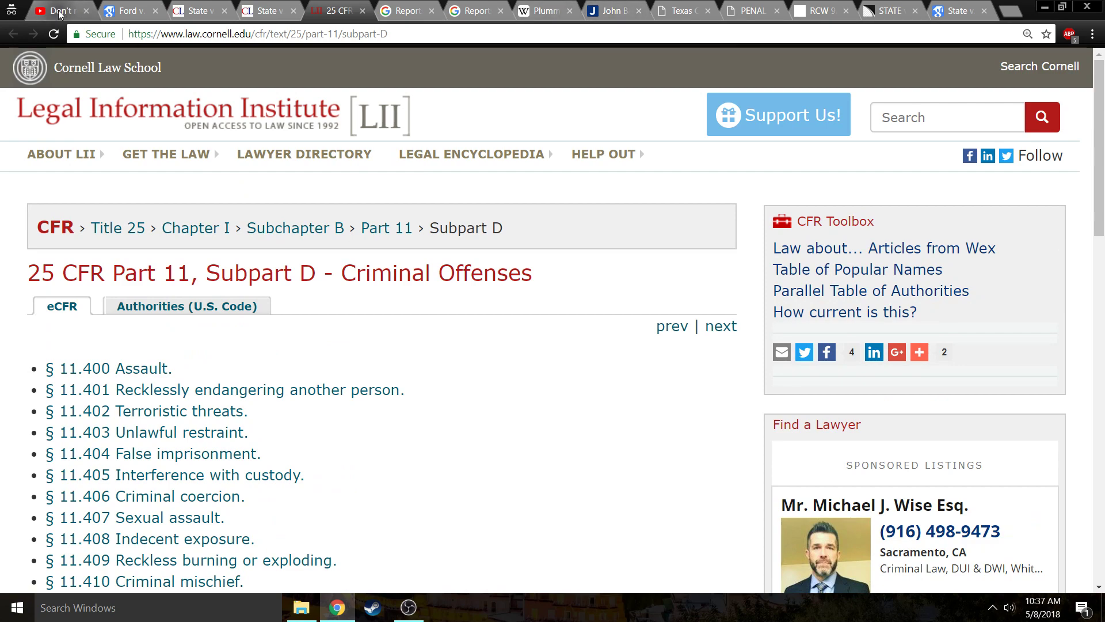
# Back on YouTube, highlight the comment paragraph quoting Housh v. People on defective warrants
pyautogui.click(65, 10)
pyautogui.scroll(-2, 301, 232)
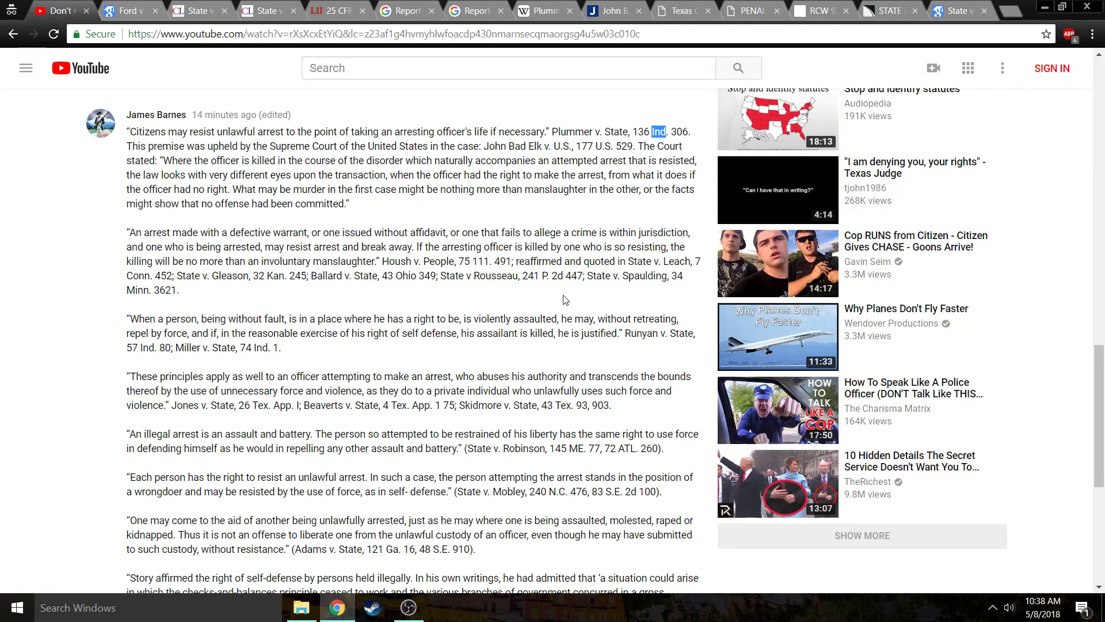
pyautogui.tripleClick(490, 277)
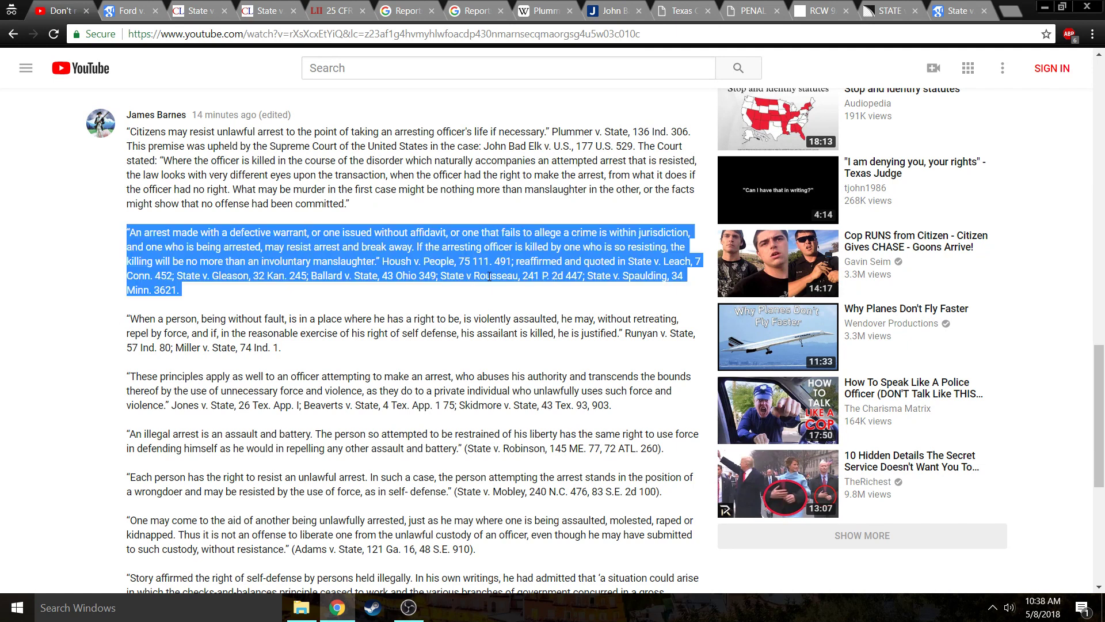
# Select 'Ballard v. State, 43 Ohio 349', look it up, then close the results and deselect
pyautogui.doubleClick(489, 276)
pyautogui.tripleClick(489, 276)
pyautogui.click(306, 276)
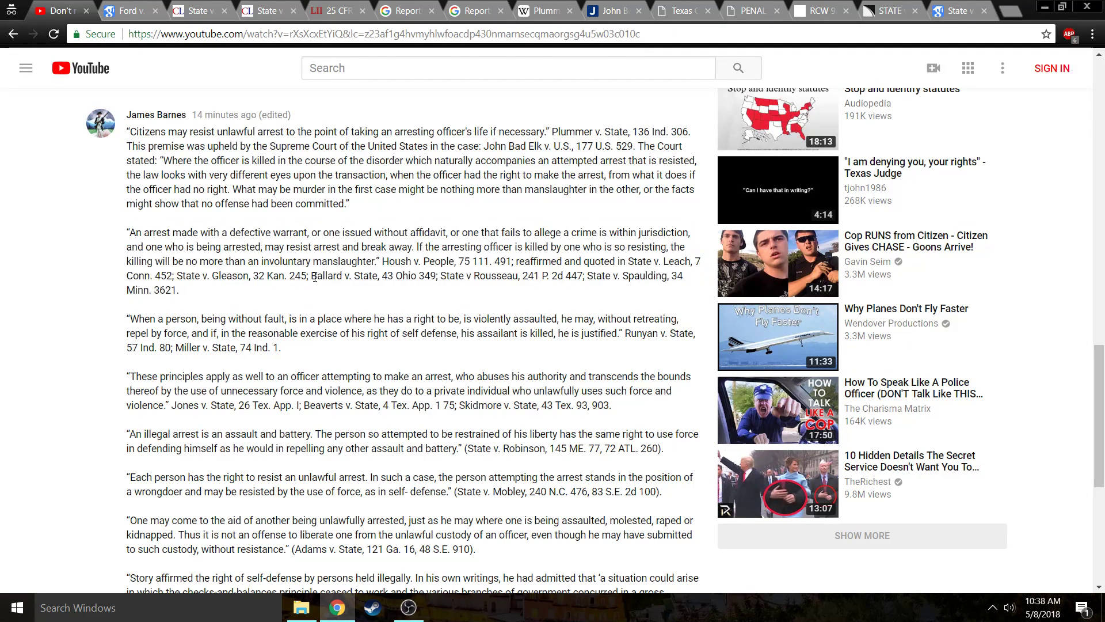
pyautogui.doubleClick(317, 276)
pyautogui.moveTo(346, 276); pyautogui.dragTo(437, 277)
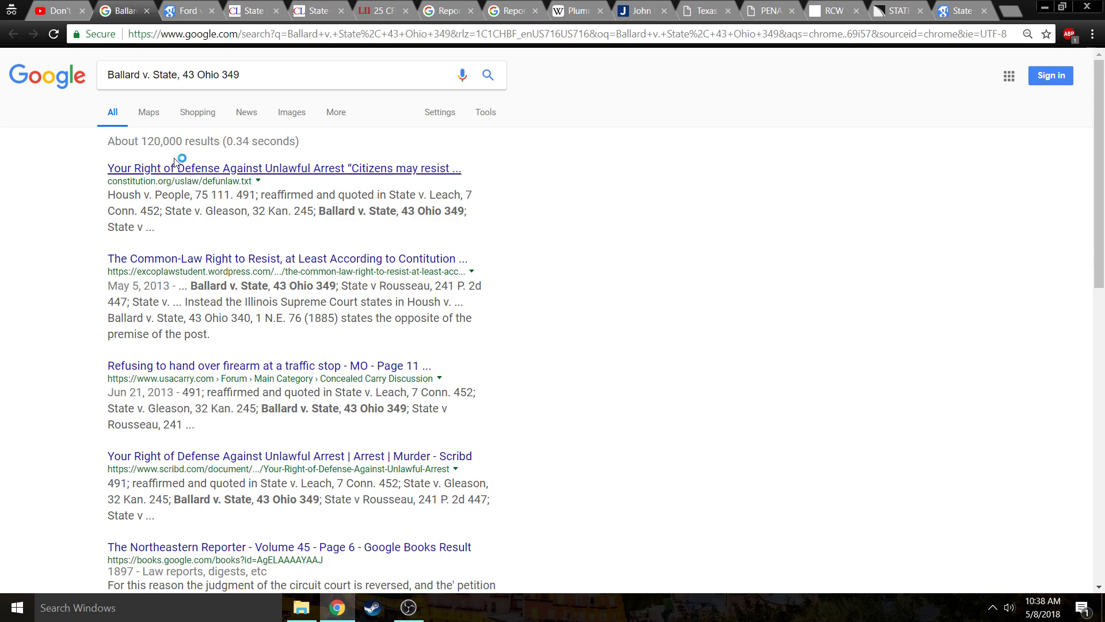
pyautogui.scroll(-3, 259, 276)
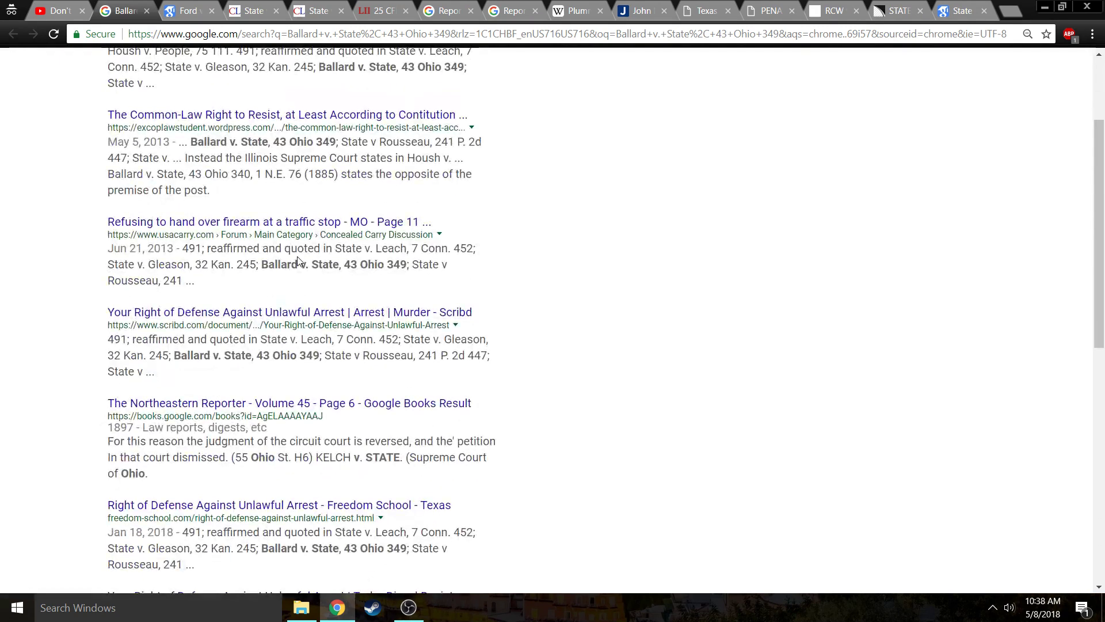
pyautogui.scroll(-1, 297, 259)
pyautogui.scroll(-2, 294, 233)
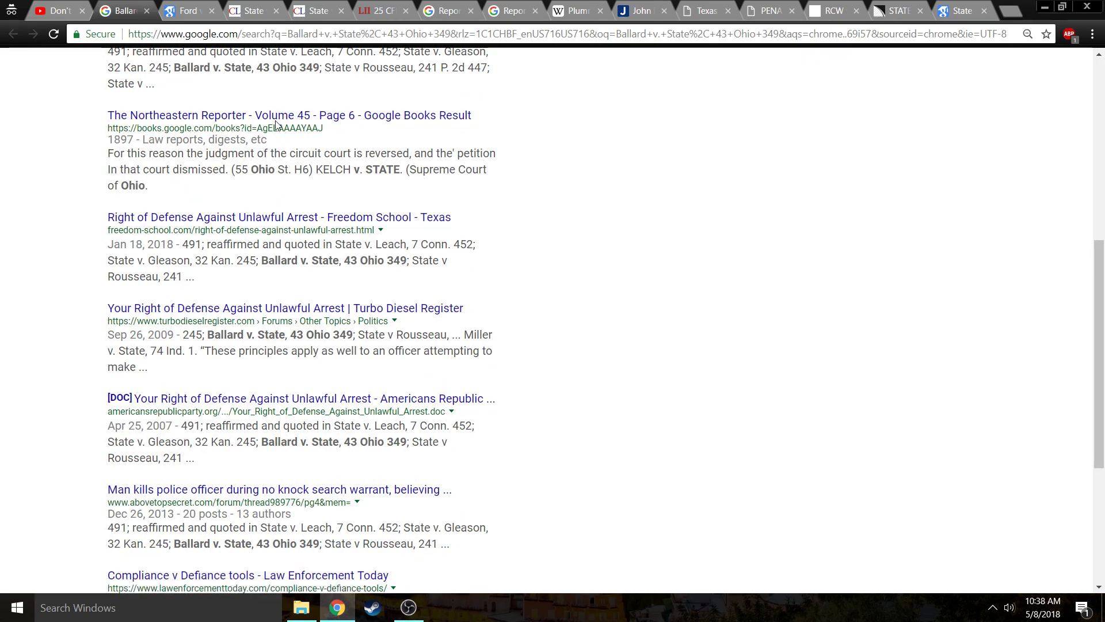
pyautogui.click(146, 11)
pyautogui.click(445, 302)
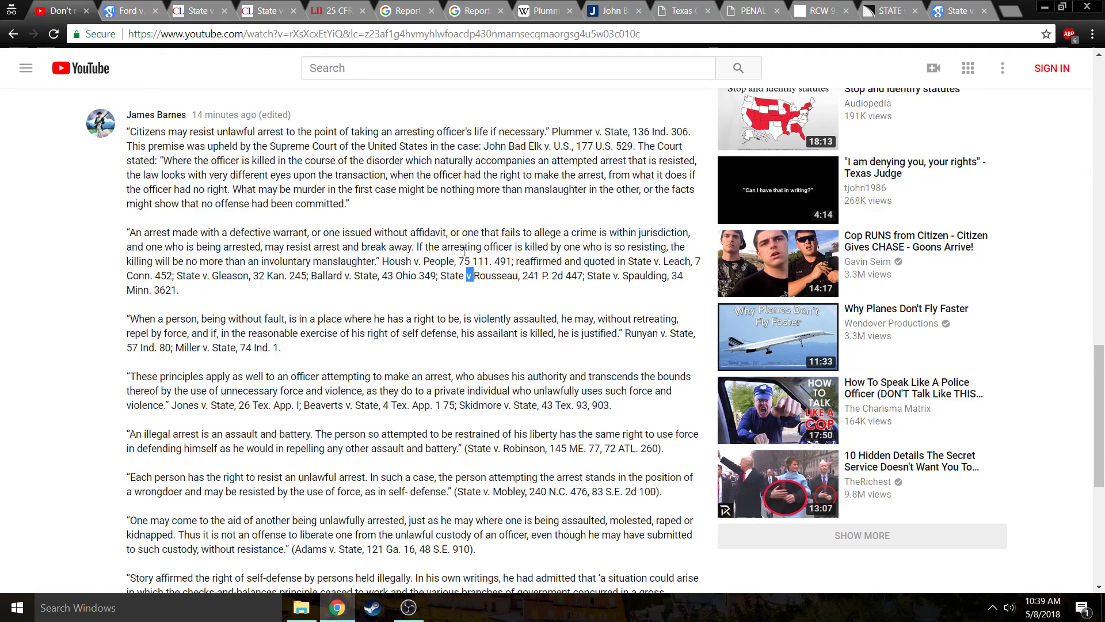
# Switch to the CourtListener opinion for State v. Rousseau, 241 P.2d 447 (Wash. 1952)
pyautogui.click(219, 7)
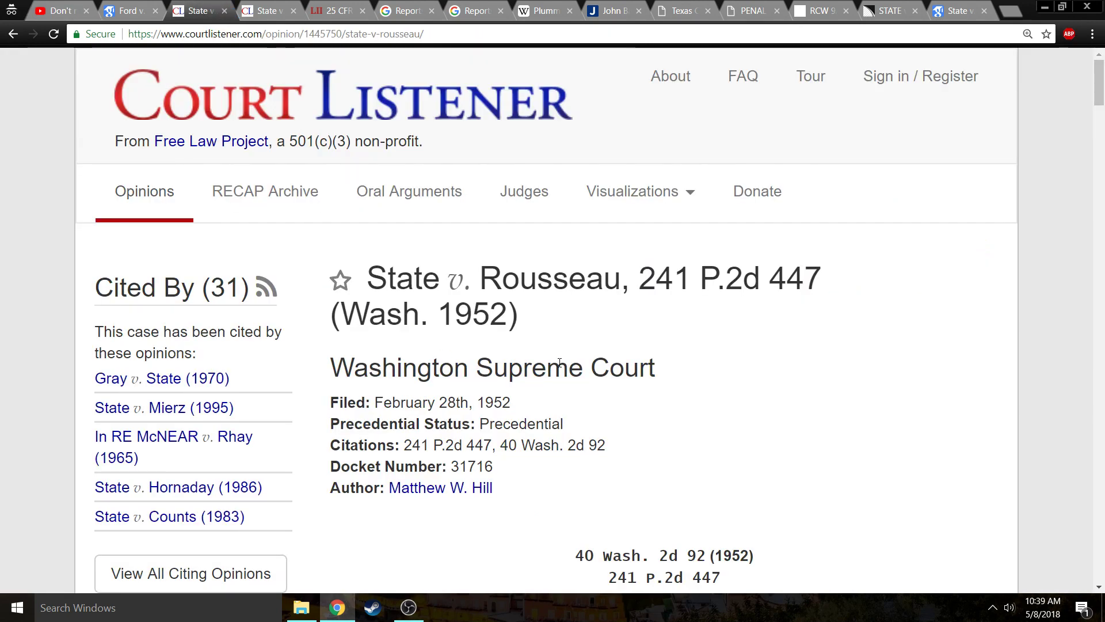
pyautogui.scroll(-2, 569, 351)
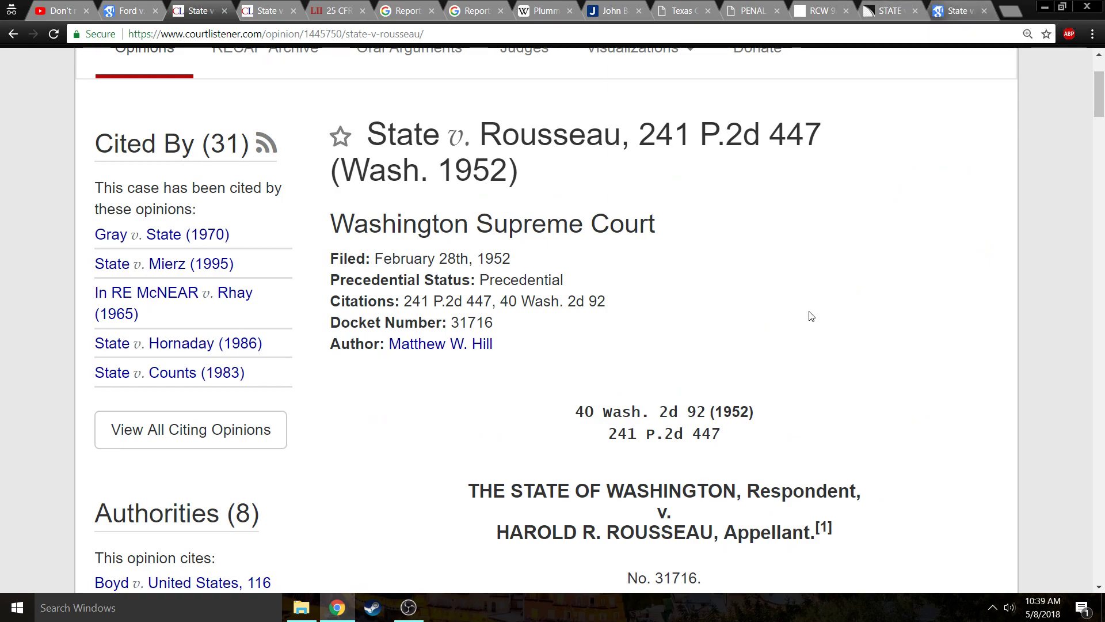
# Find 'overrule' in State v. Valentine to locate where Rousseau is overruled, then return to YouTube
pyautogui.click(909, 6)
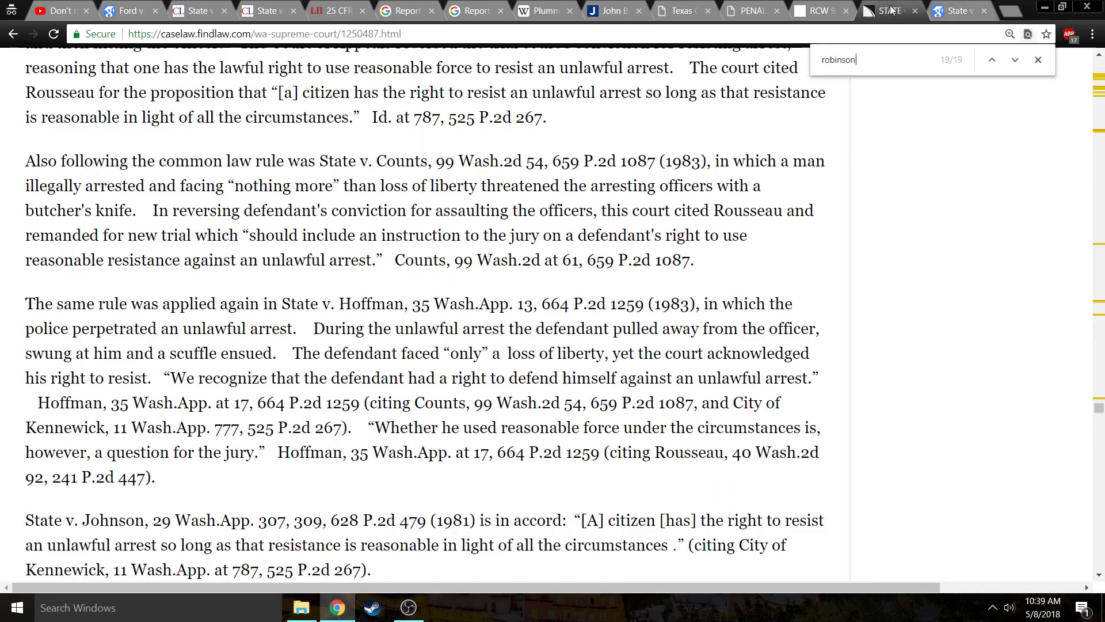
pyautogui.scroll(-5, 423, 346)
pyautogui.scroll(-5, 424, 345)
pyautogui.scroll(5, 569, 281)
pyautogui.scroll(5, 569, 281)
pyautogui.scroll(5, 569, 282)
pyautogui.scroll(3, 569, 282)
pyautogui.scroll(10, 569, 282)
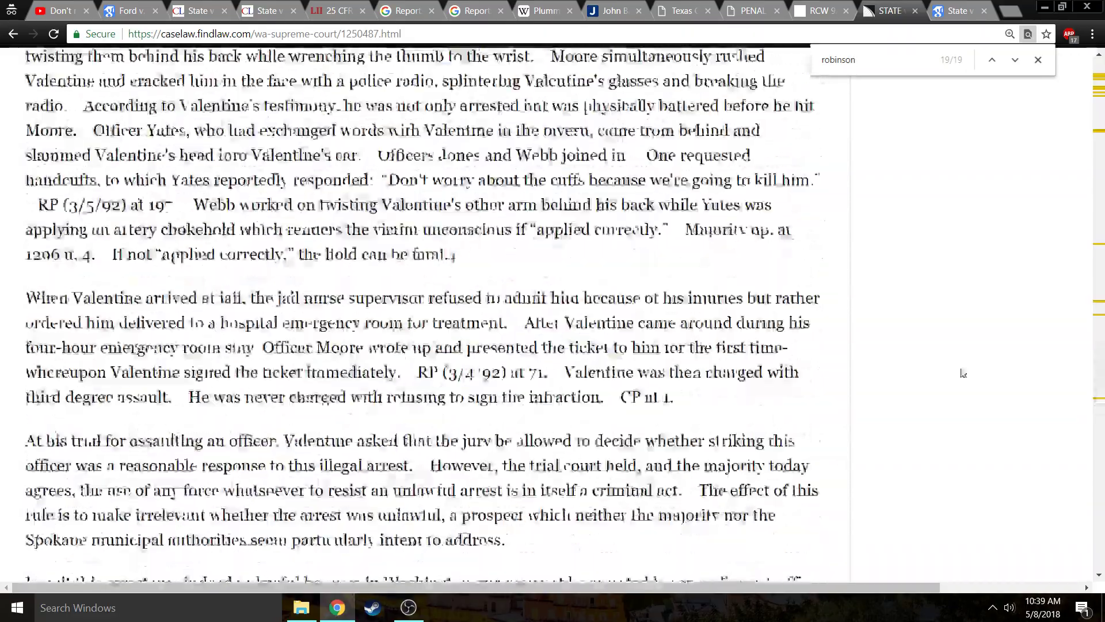
pyautogui.scroll(-10, 1100, 197)
pyautogui.scroll(10, 1100, 197)
pyautogui.scroll(15, 1100, 198)
pyautogui.click(1038, 60)
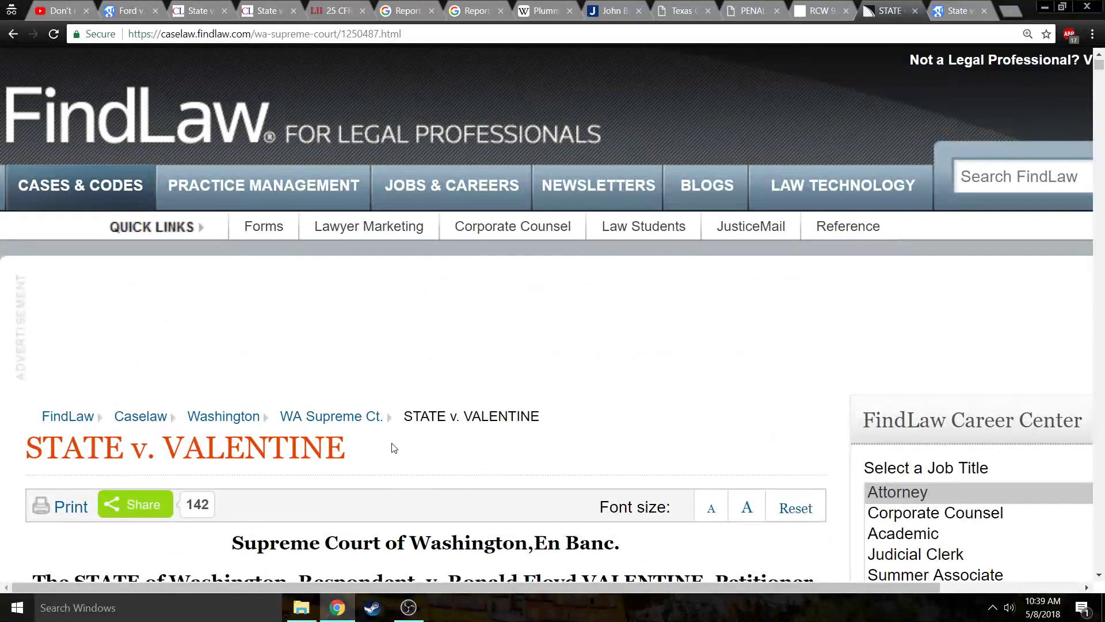
pyautogui.scroll(-3, 390, 447)
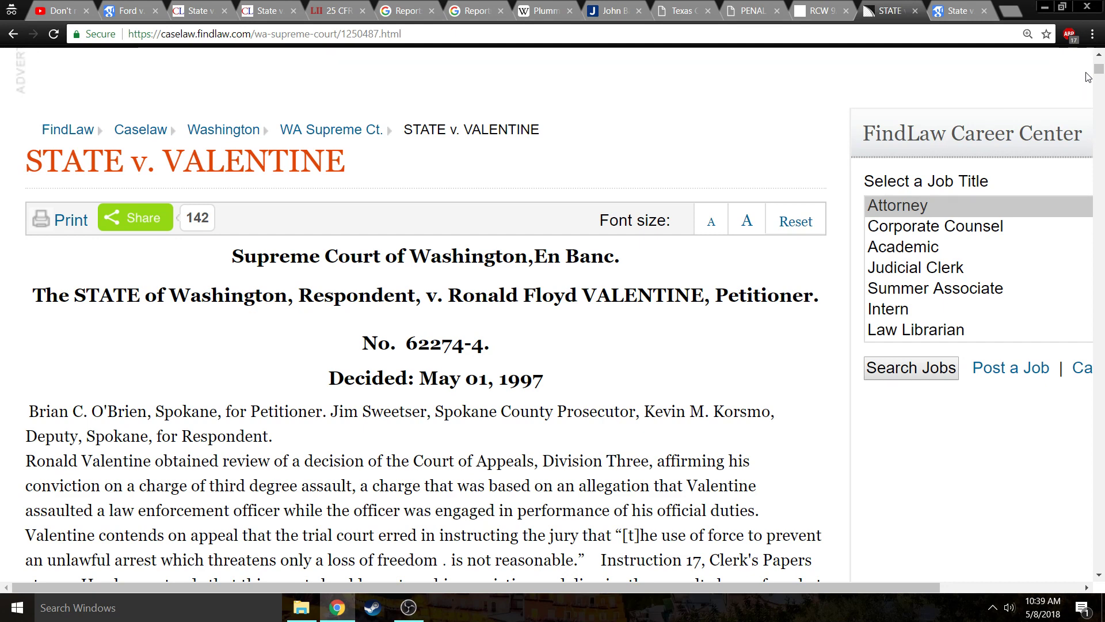
pyautogui.hotkey('ctrl', 'f')
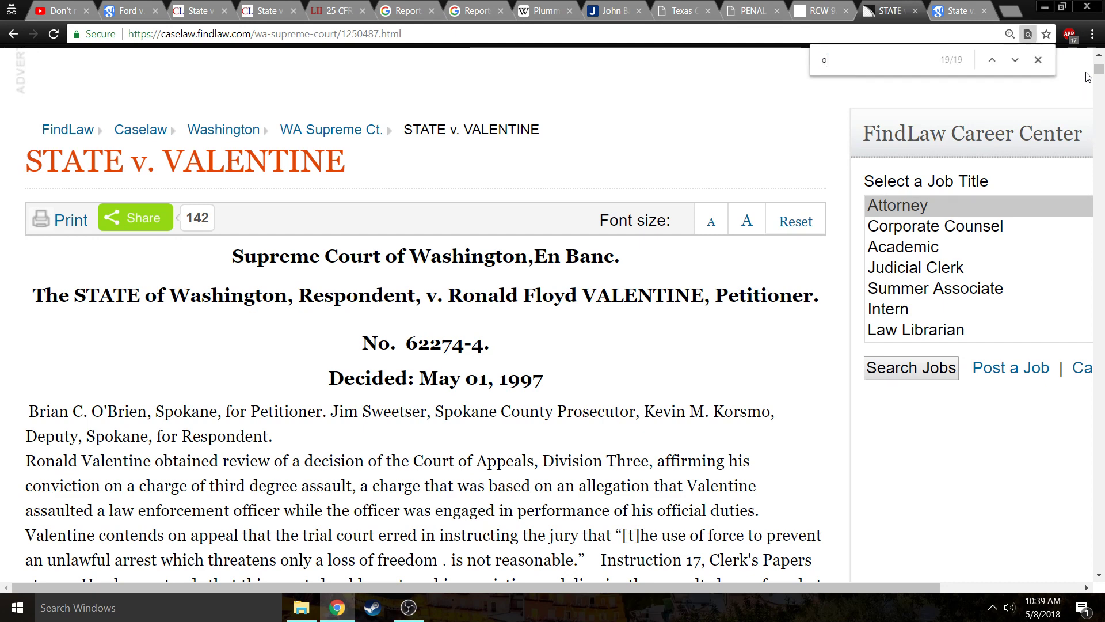
pyautogui.write('over')
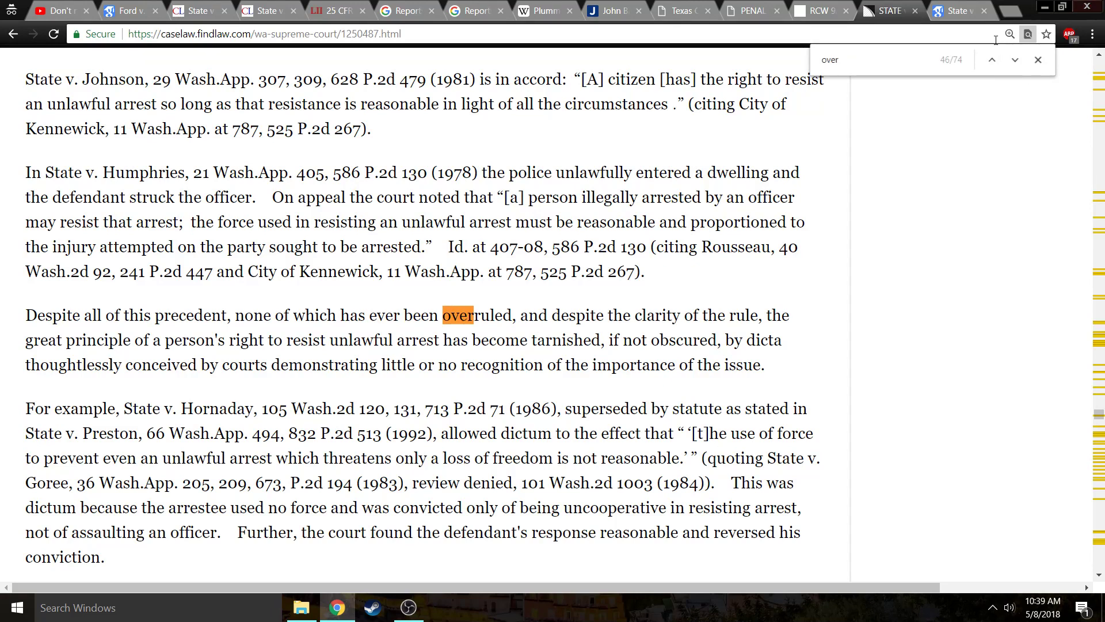
pyautogui.write('turn')
pyautogui.press('BackSpace')
pyautogui.press('BackSpace')
pyautogui.press('BackSpace')
pyautogui.press('BackSpace')
pyautogui.write('rule')
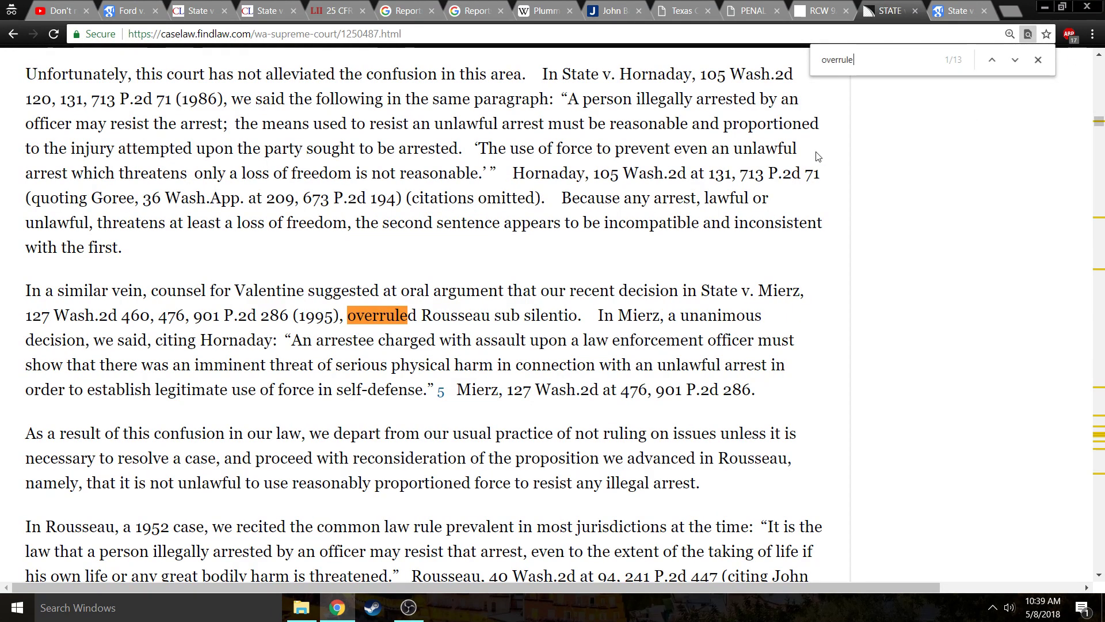
pyautogui.click(1018, 60)
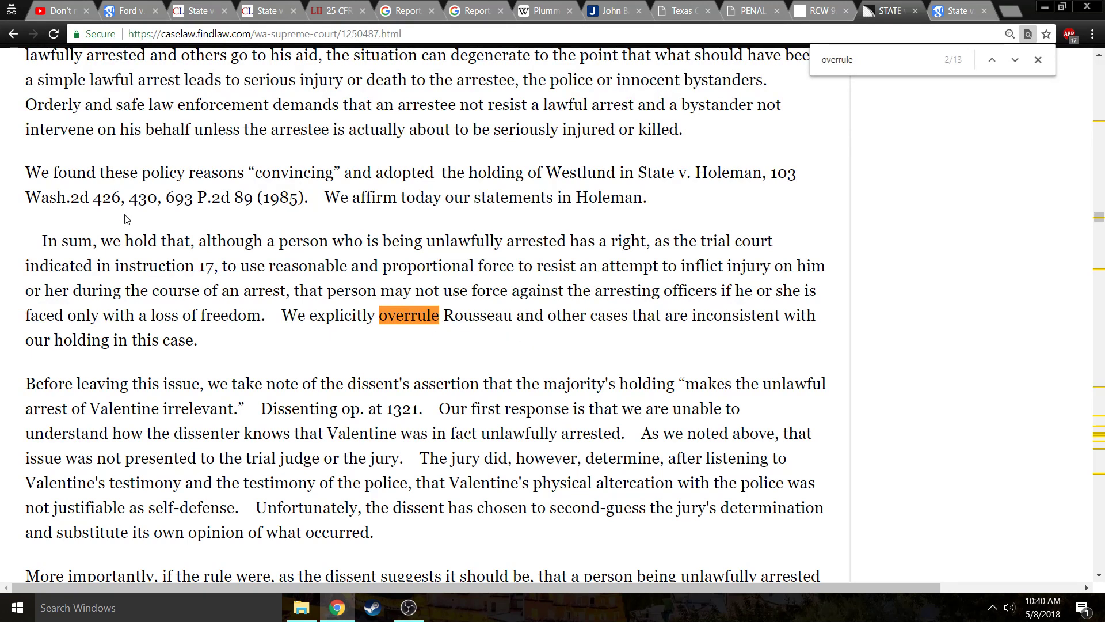
pyautogui.hotkey('ctrl', '1')
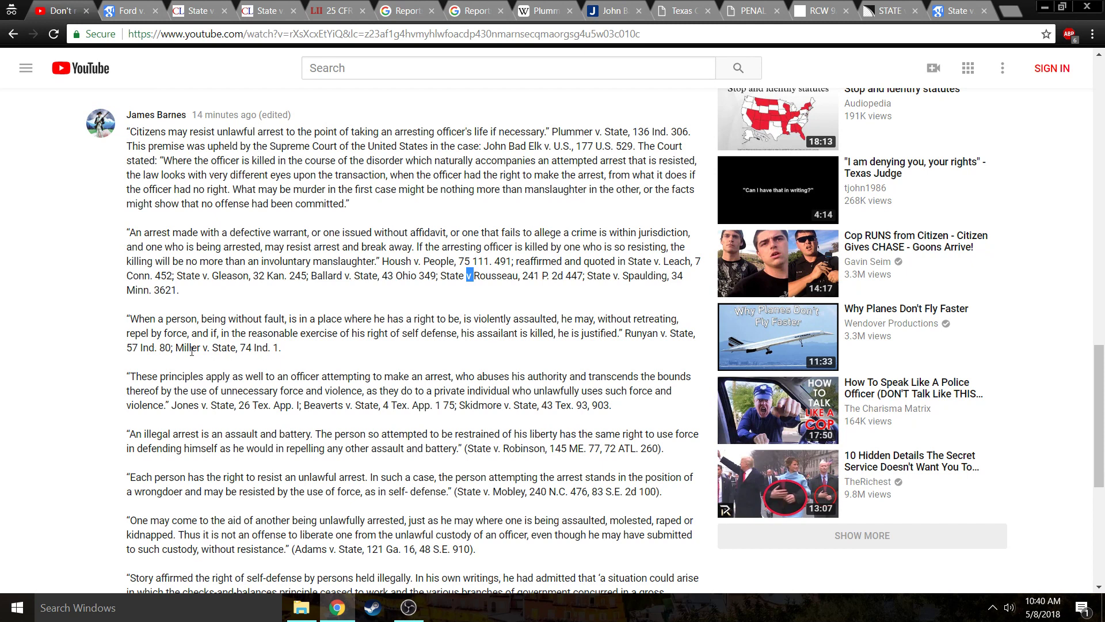
pyautogui.moveTo(176, 347); pyautogui.dragTo(279, 348)
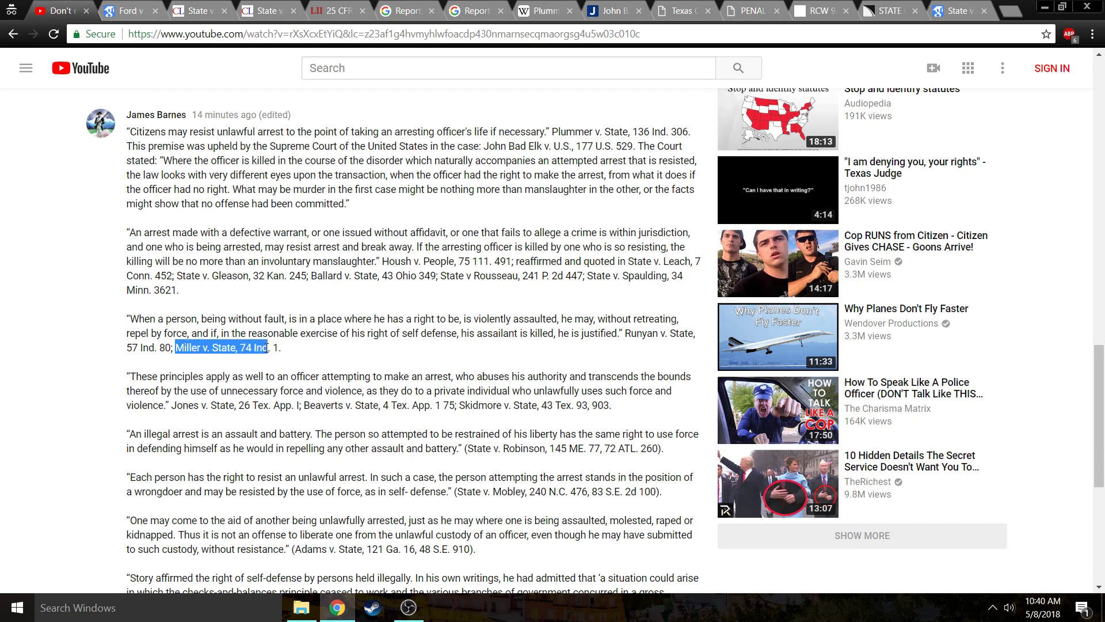
pyautogui.rightClick(250, 349)
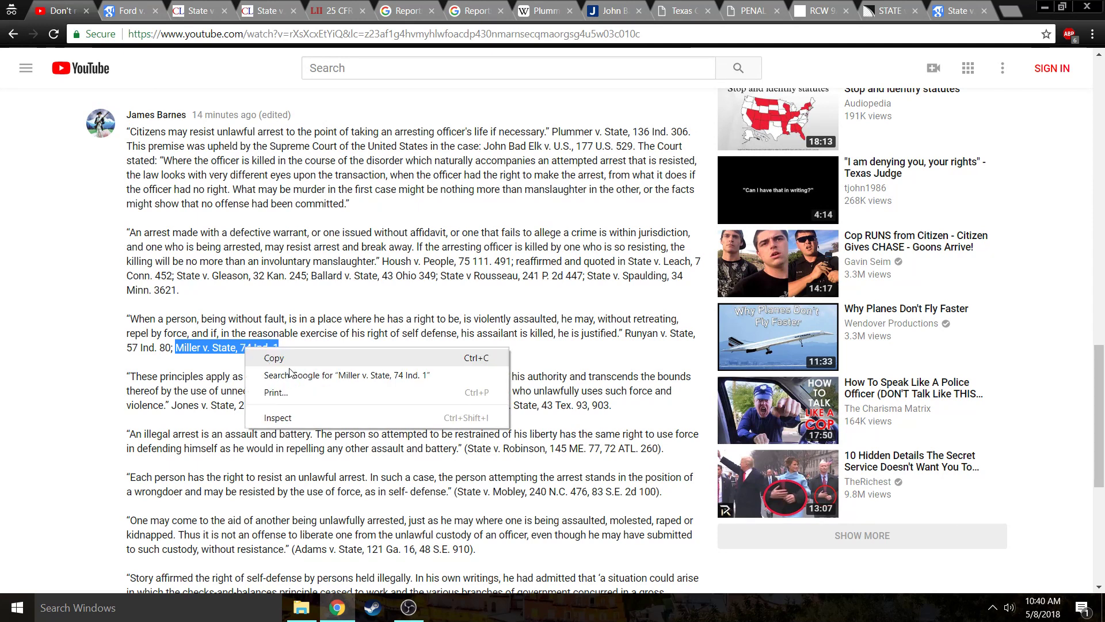
pyautogui.click(292, 375)
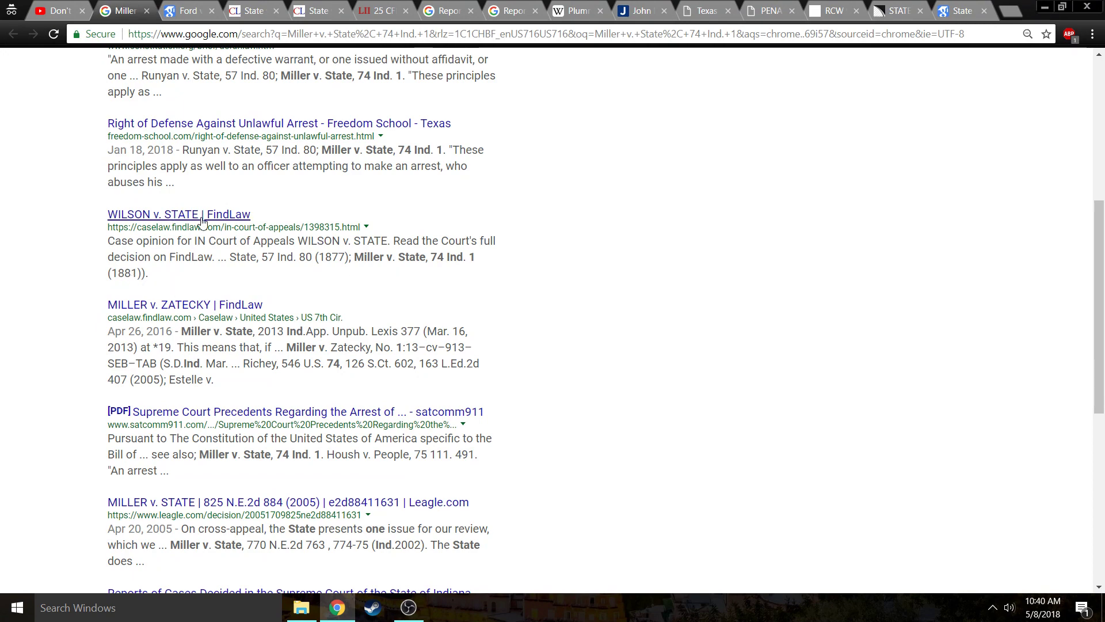
pyautogui.click(149, 16)
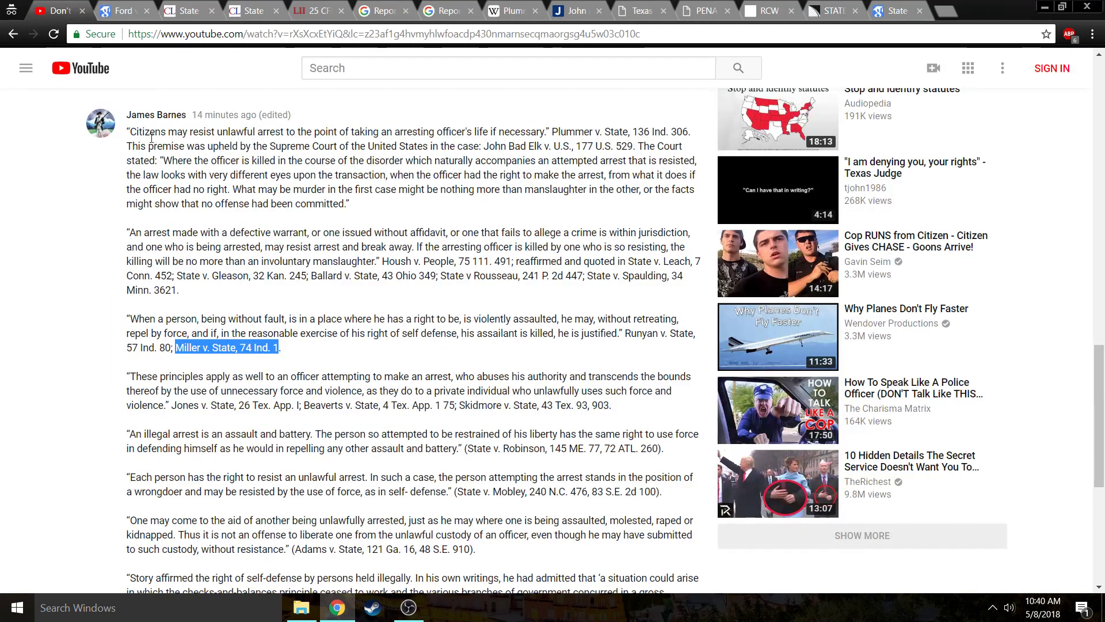
pyautogui.scroll(-1, 368, 395)
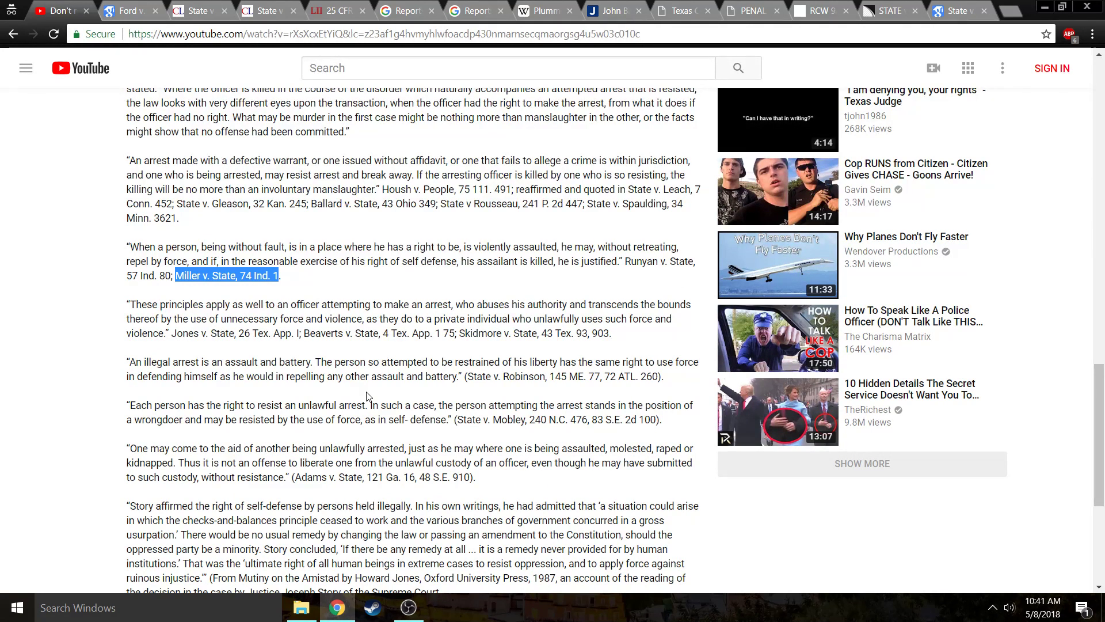
pyautogui.click(201, 336)
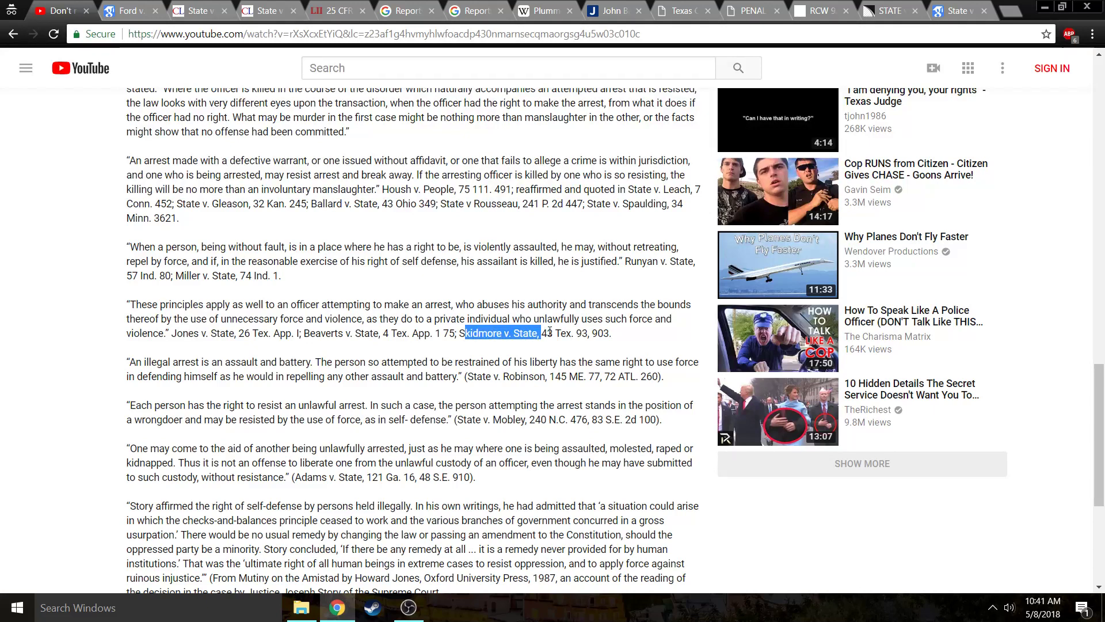
pyautogui.moveTo(463, 336); pyautogui.dragTo(553, 336)
pyautogui.click(493, 360)
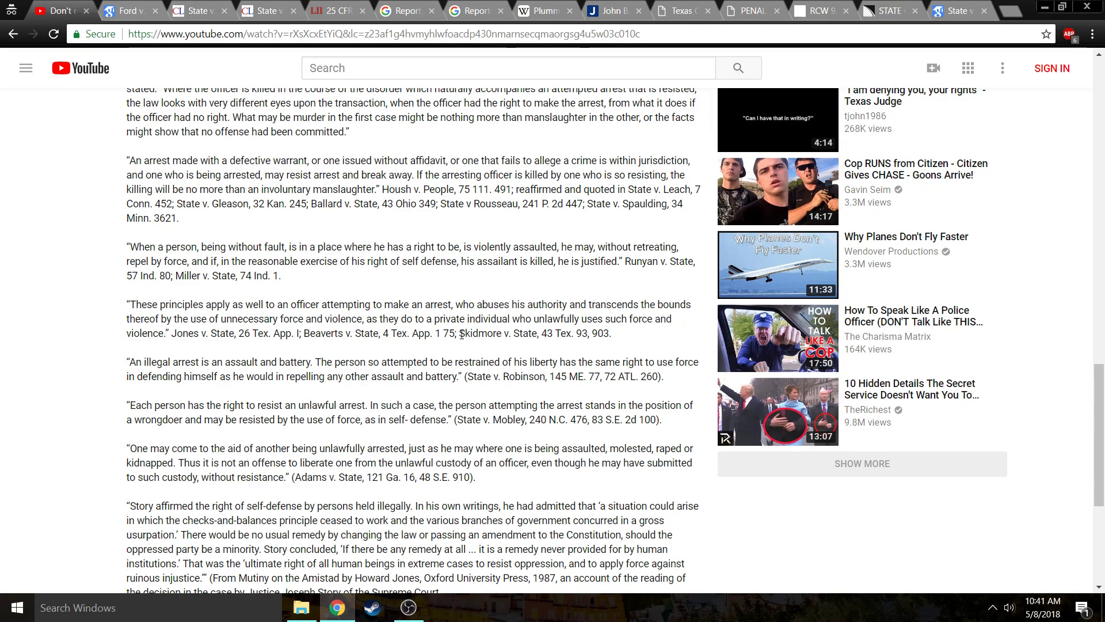
pyautogui.moveTo(461, 335); pyautogui.dragTo(593, 335)
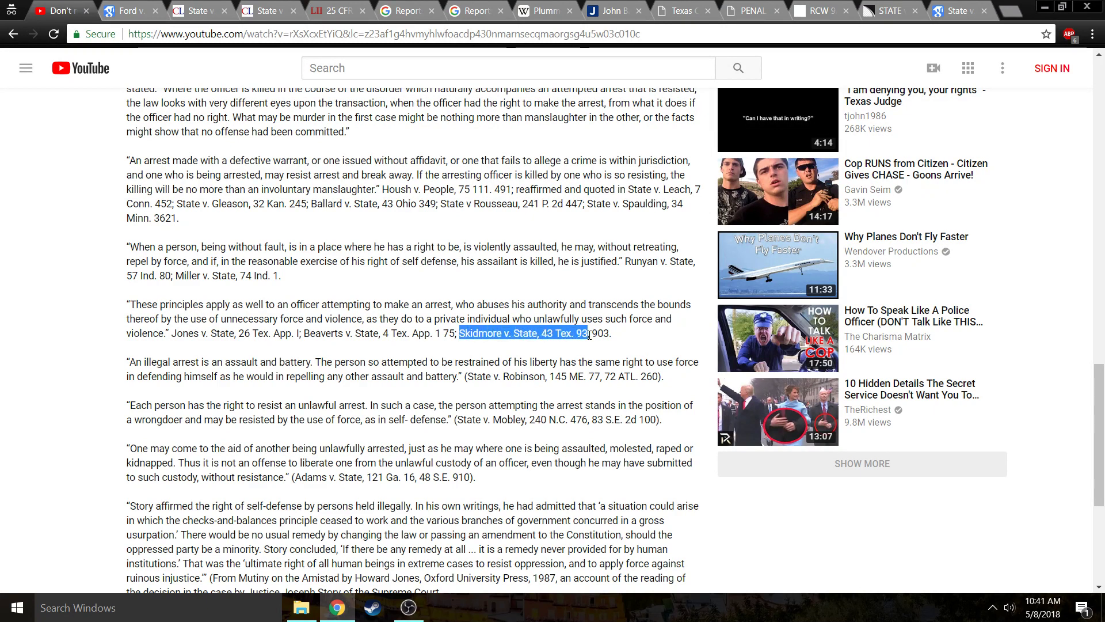
pyautogui.rightClick(525, 334)
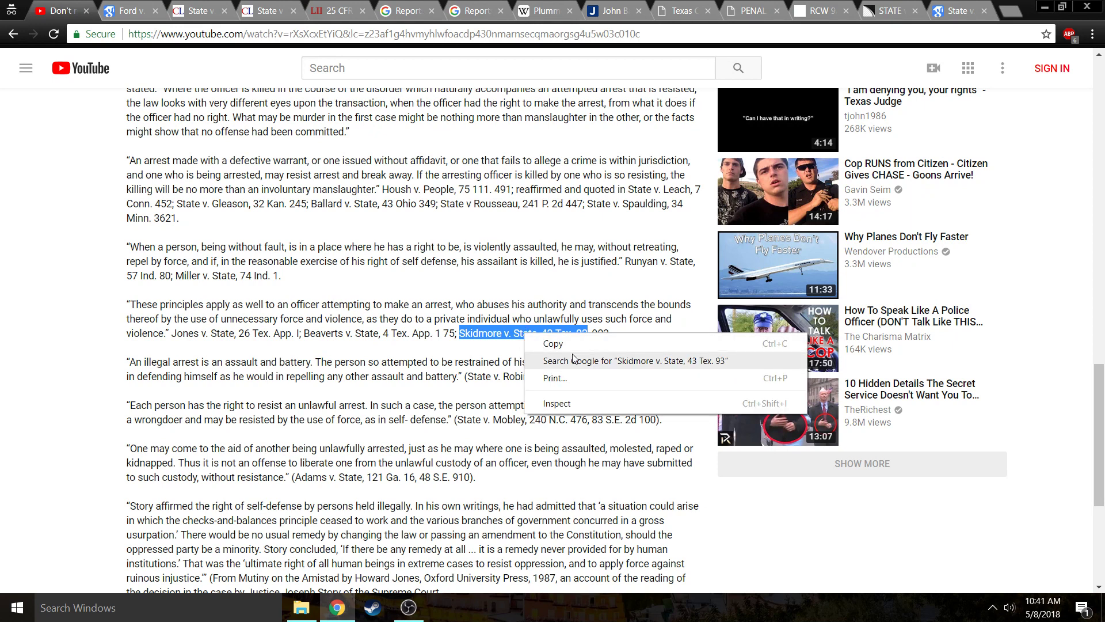
pyautogui.click(574, 360)
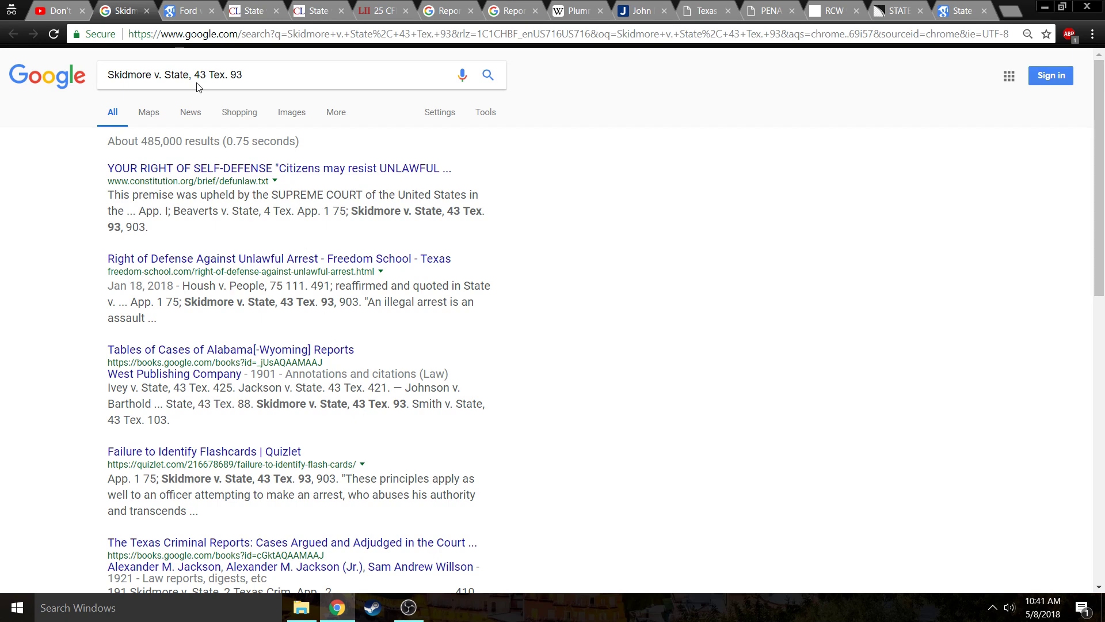
pyautogui.click(146, 11)
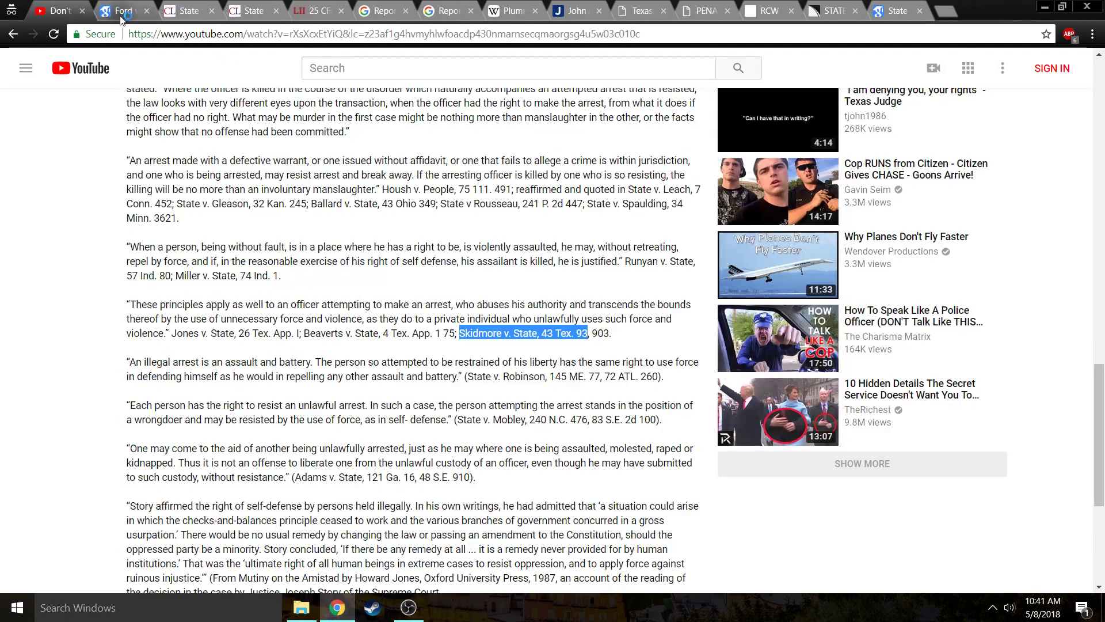
pyautogui.click(120, 15)
pyautogui.scroll(4, 506, 338)
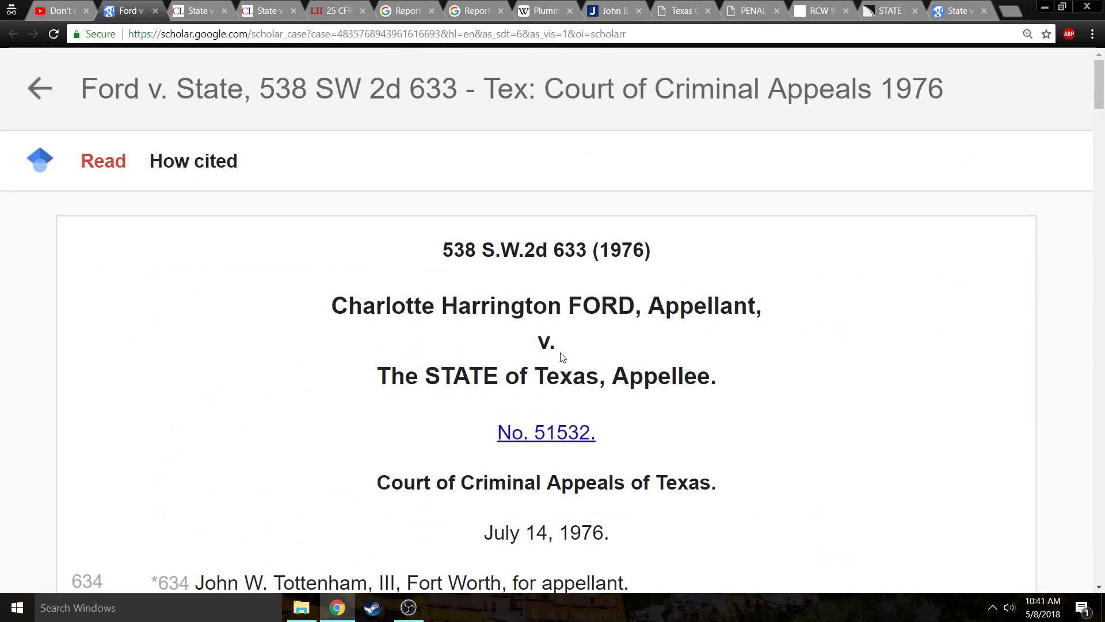
pyautogui.scroll(-3, 634, 408)
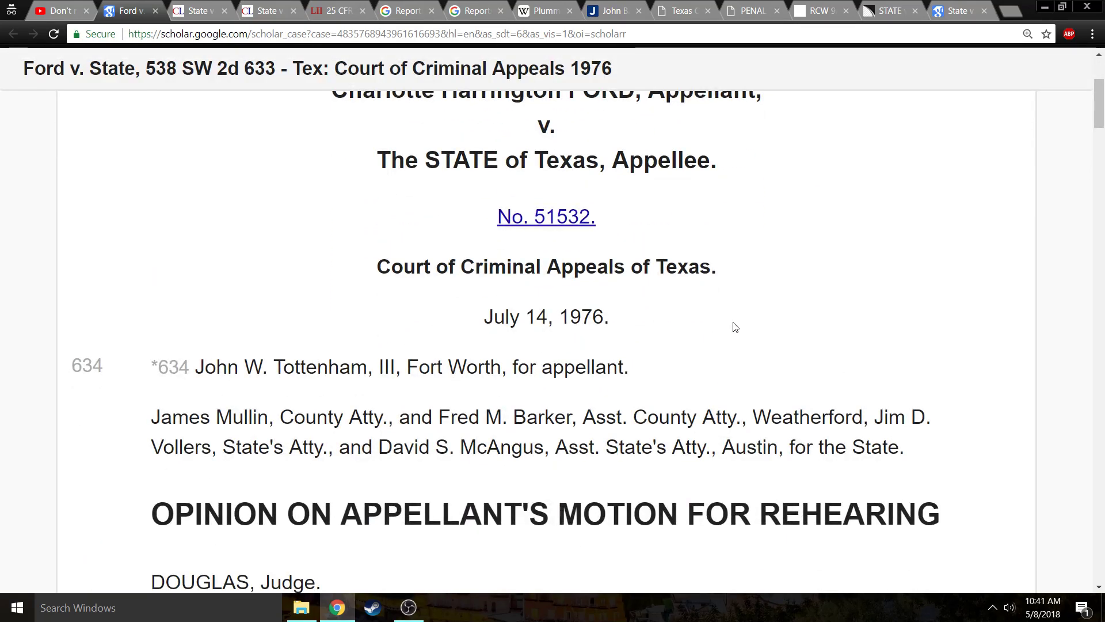
pyautogui.scroll(-1, 734, 326)
pyautogui.scroll(-5, 734, 327)
pyautogui.scroll(-4, 626, 370)
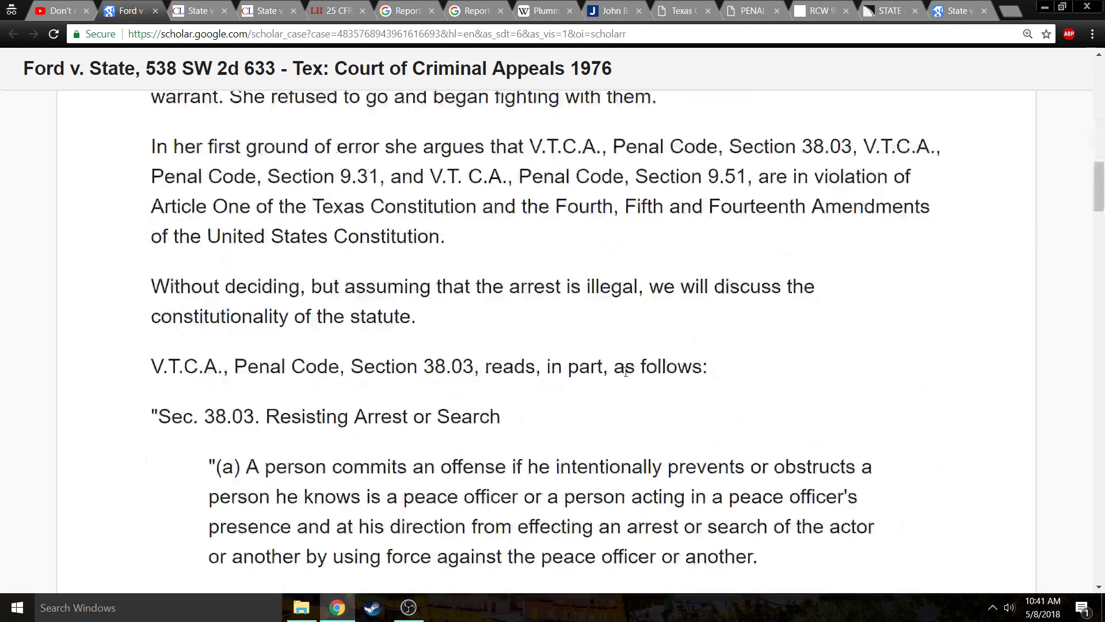
pyautogui.scroll(-3, 626, 369)
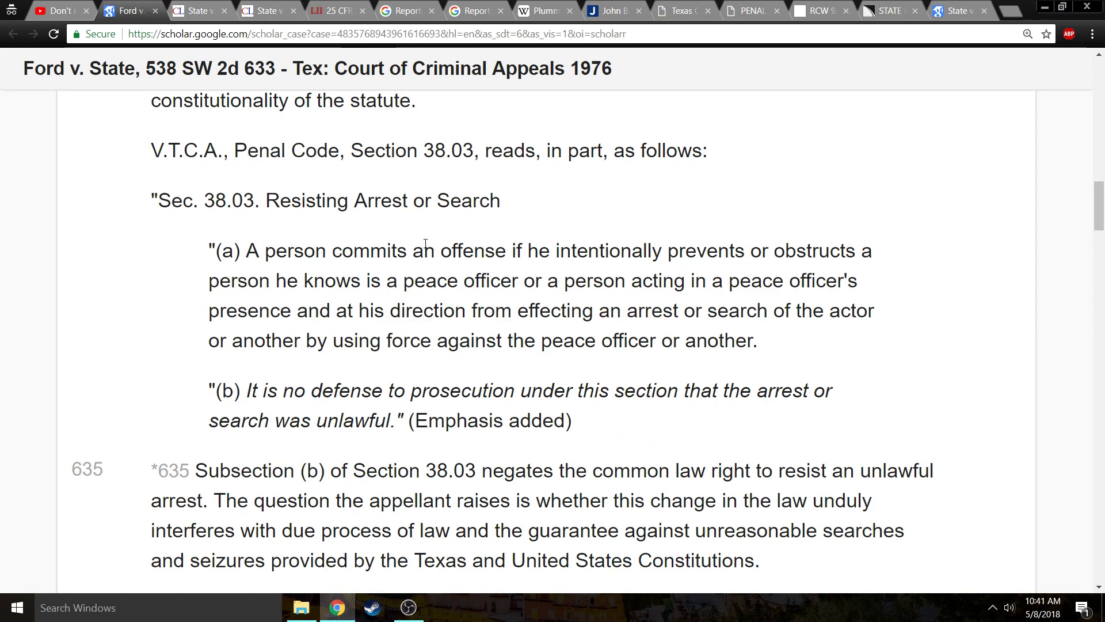
pyautogui.scroll(-3, 377, 328)
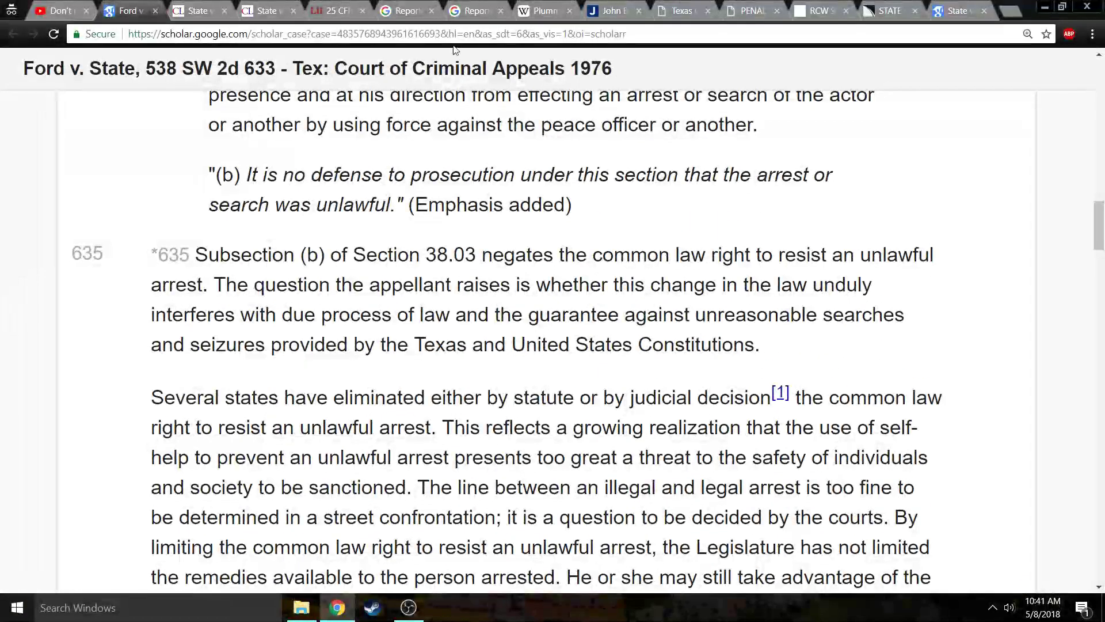
pyautogui.click(52, 8)
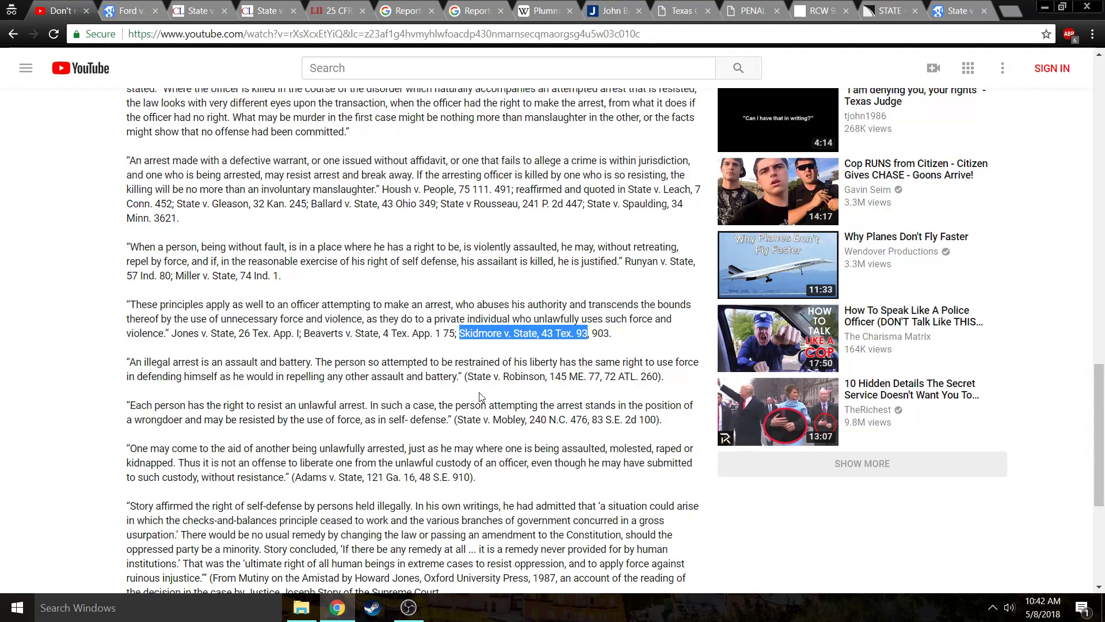
pyautogui.doubleClick(577, 380)
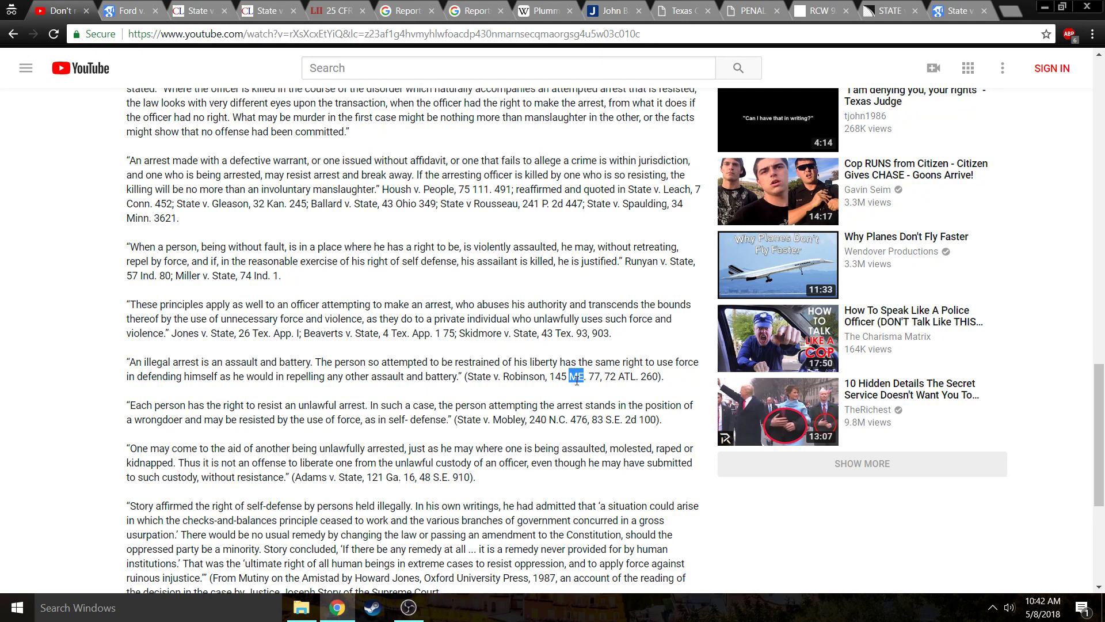
pyautogui.click(959, 10)
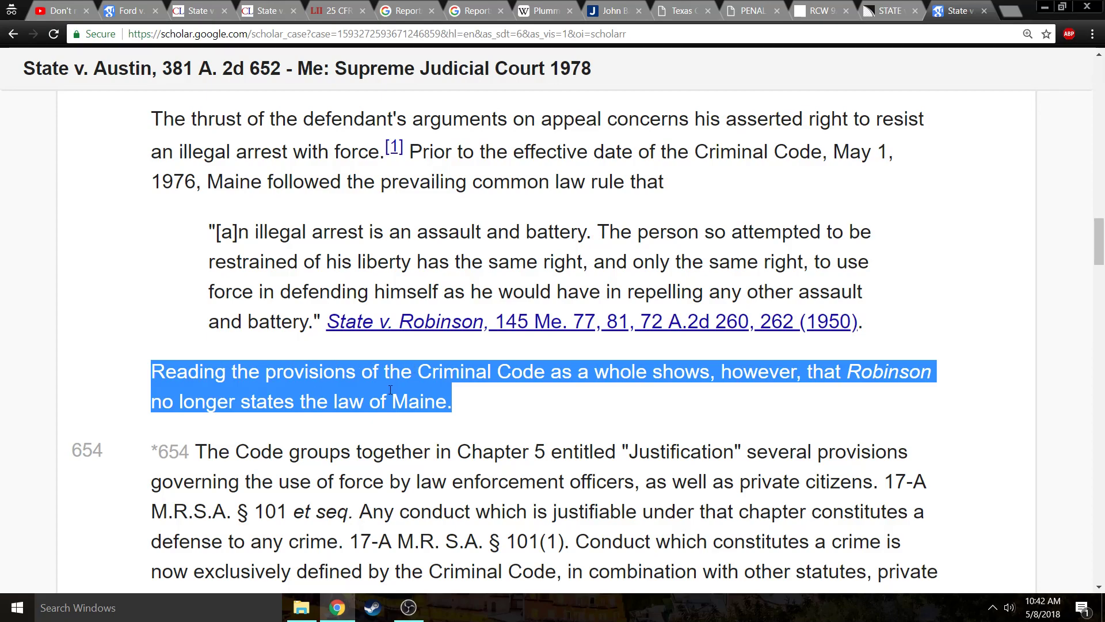
pyautogui.scroll(5, 395, 392)
pyautogui.scroll(5, 393, 394)
pyautogui.scroll(5, 553, 429)
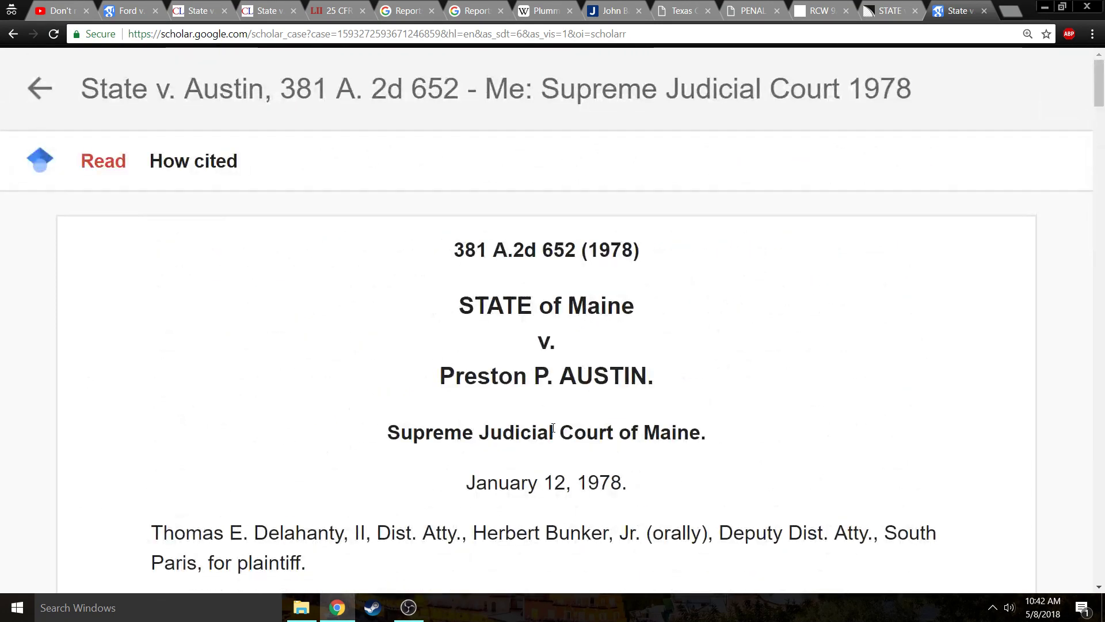
pyautogui.scroll(-5, 689, 432)
pyautogui.scroll(-5, 657, 429)
pyautogui.scroll(-2, 622, 427)
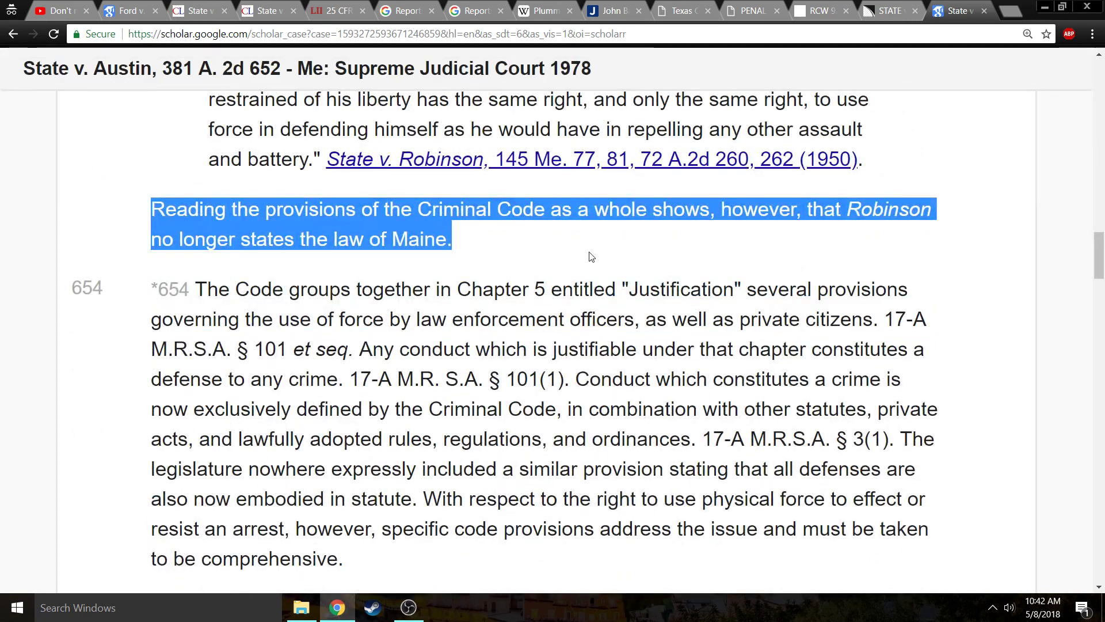
pyautogui.click(45, 10)
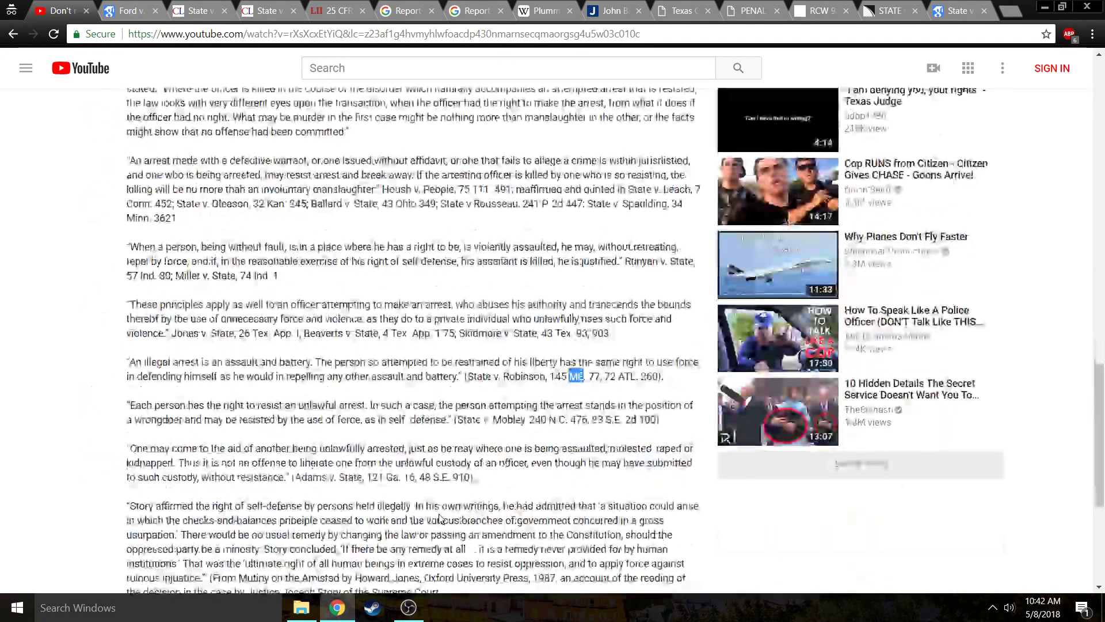
pyautogui.scroll(-2, 438, 519)
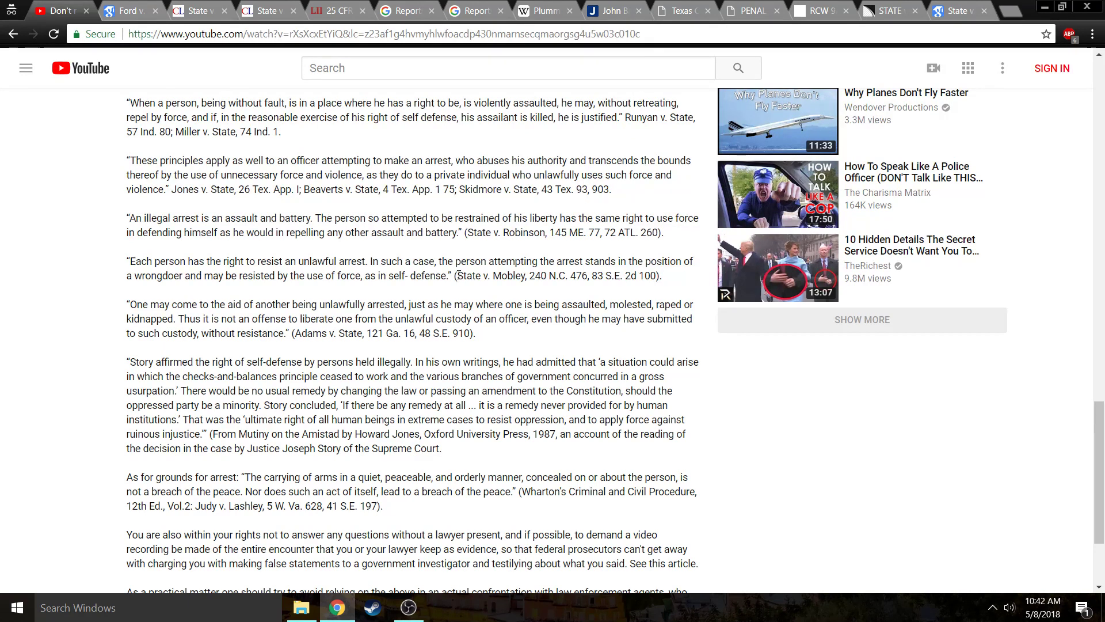
pyautogui.moveTo(460, 275); pyautogui.dragTo(587, 276)
pyautogui.rightClick(586, 278)
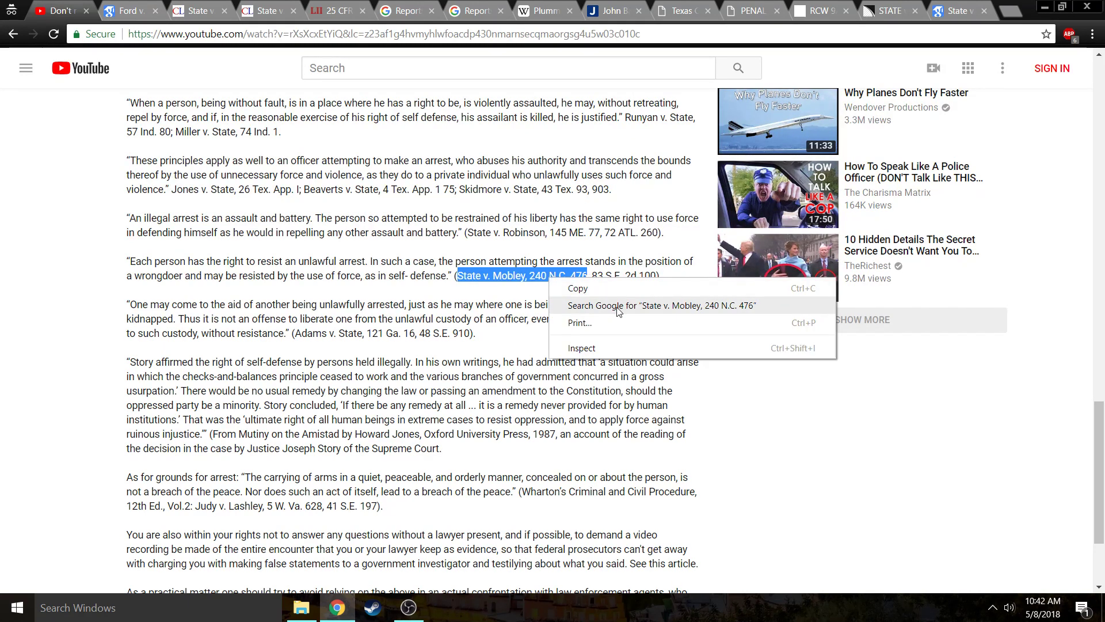
pyautogui.click(620, 307)
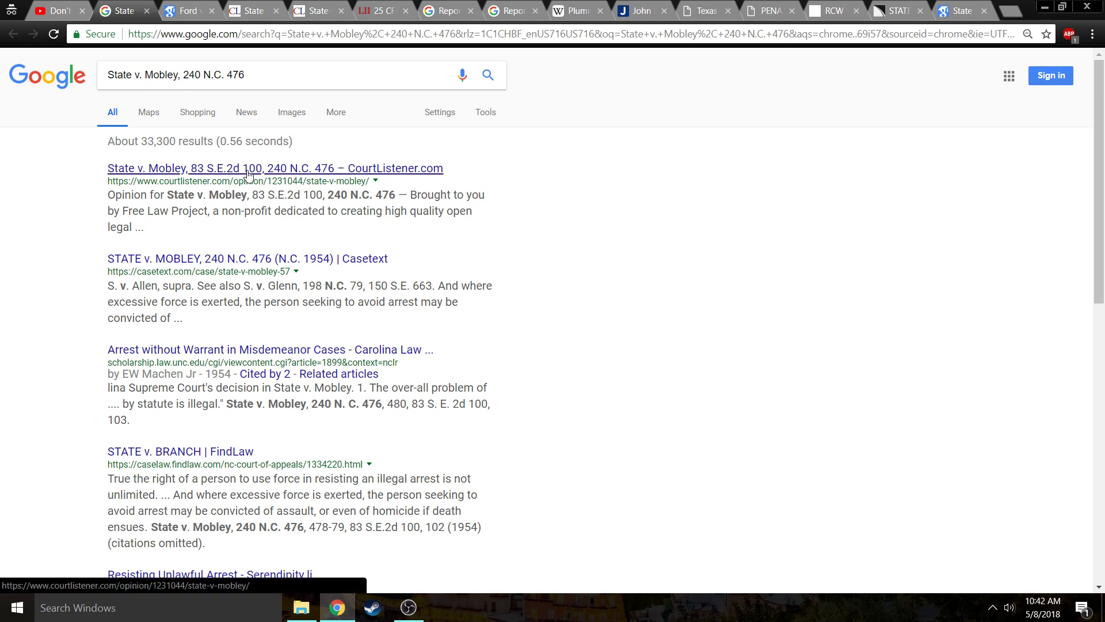
pyautogui.click(144, 11)
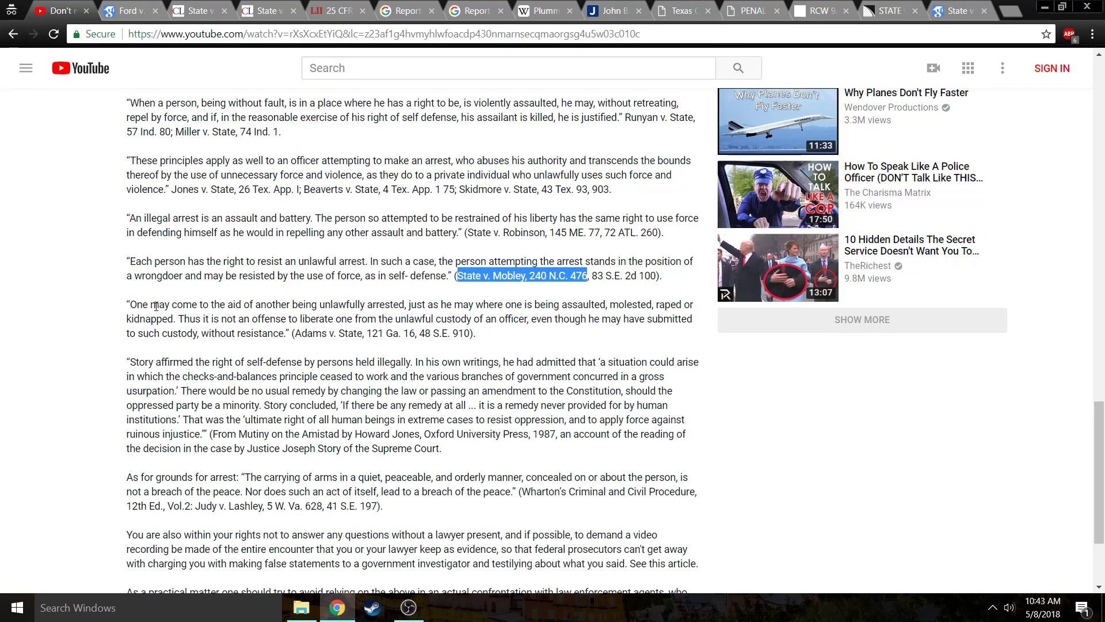
# Search Google for 'Adams v. State, 121 Ga. 16' and move to results page 2
pyautogui.click(294, 333)
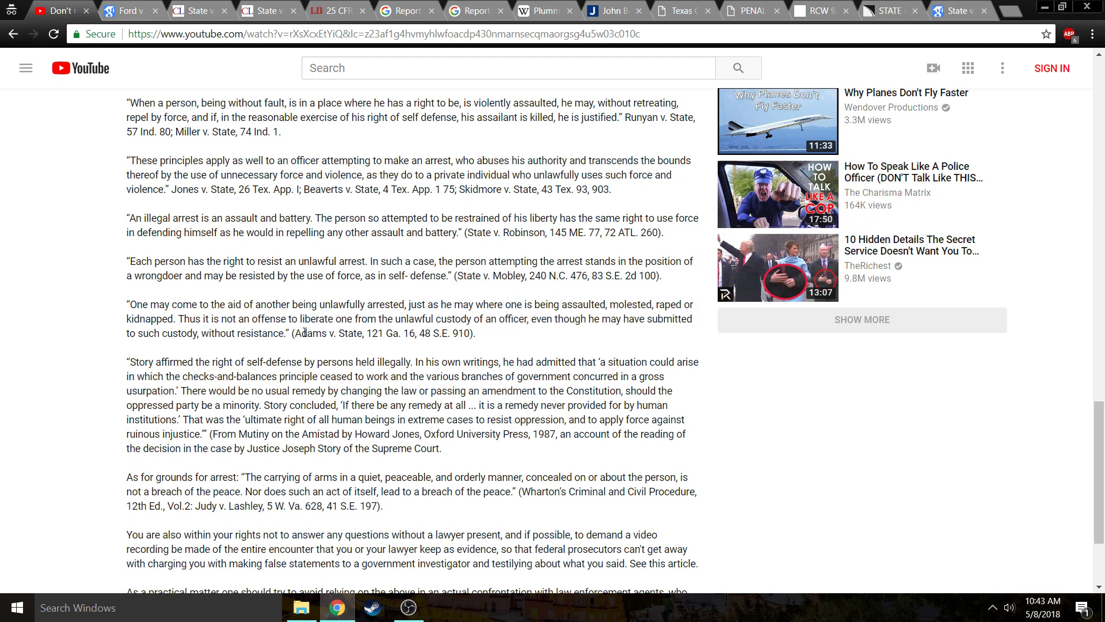
pyautogui.moveTo(296, 333); pyautogui.dragTo(421, 335)
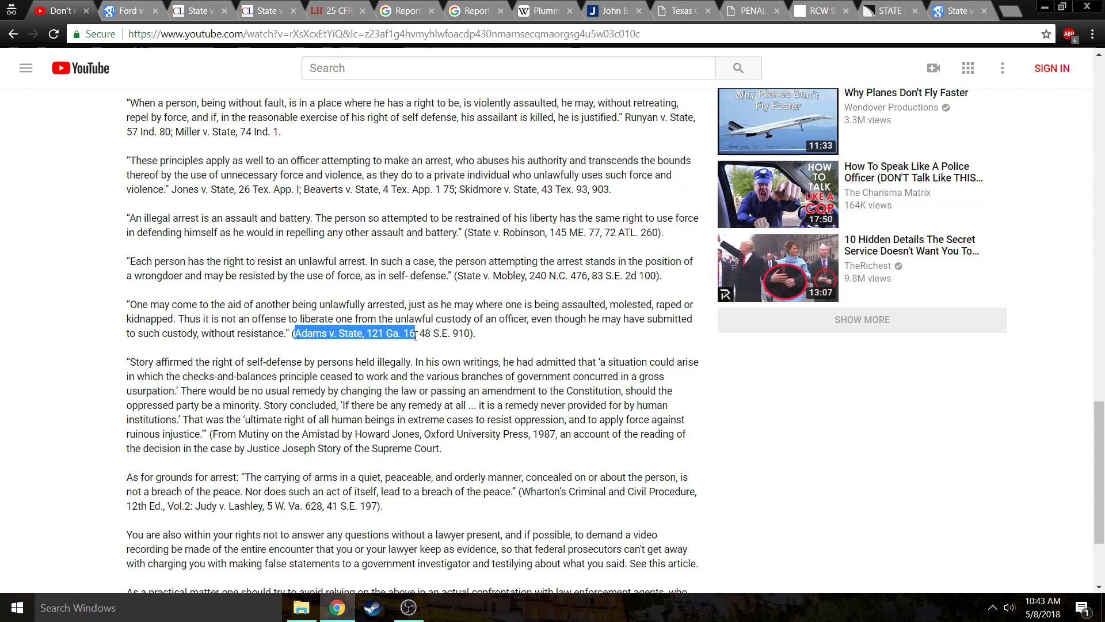
pyautogui.rightClick(372, 334)
pyautogui.click(435, 360)
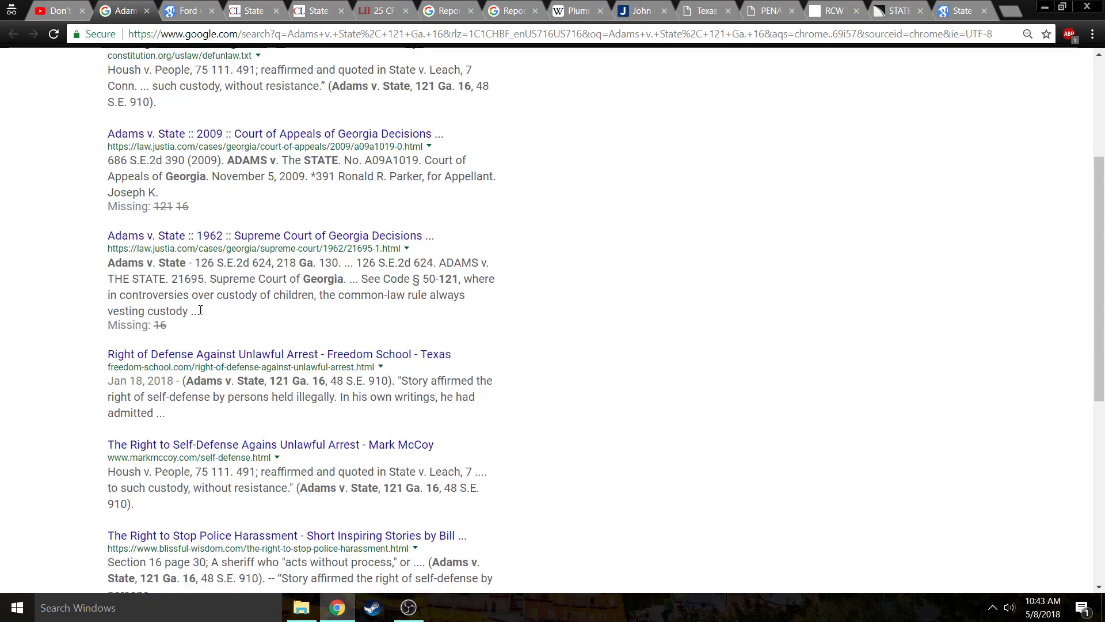
pyautogui.scroll(-2, 199, 320)
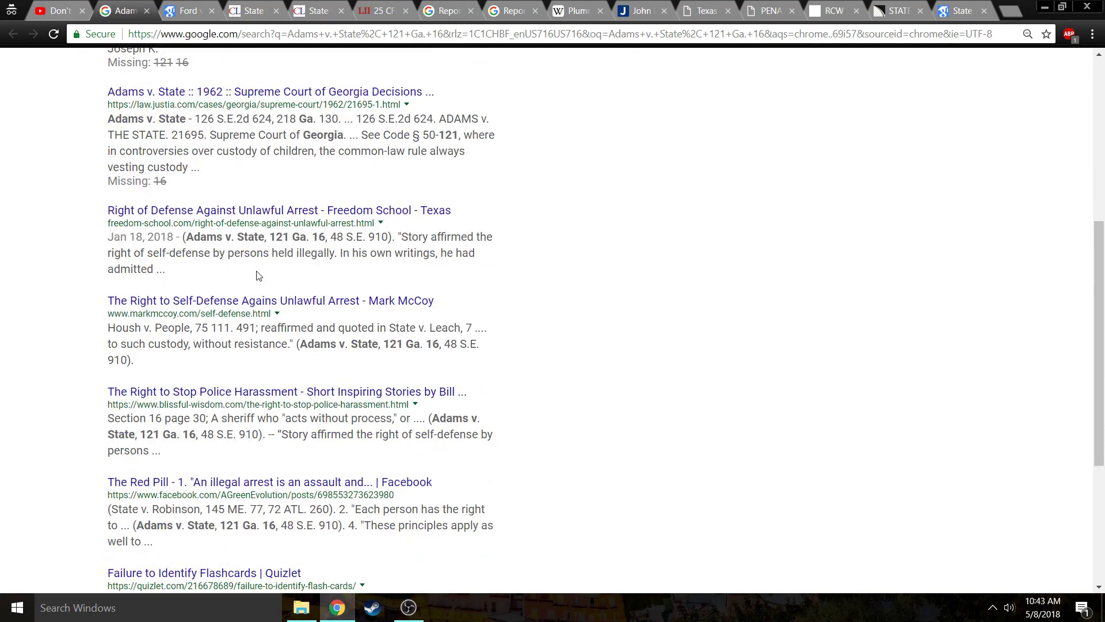
pyautogui.scroll(-2, 257, 275)
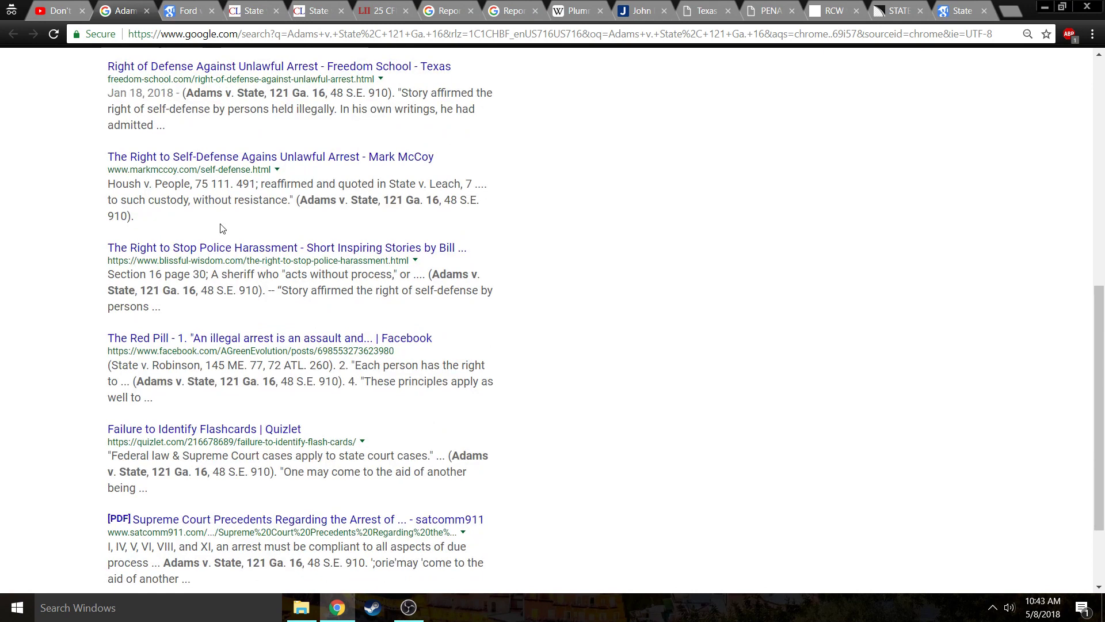
pyautogui.scroll(-1, 220, 228)
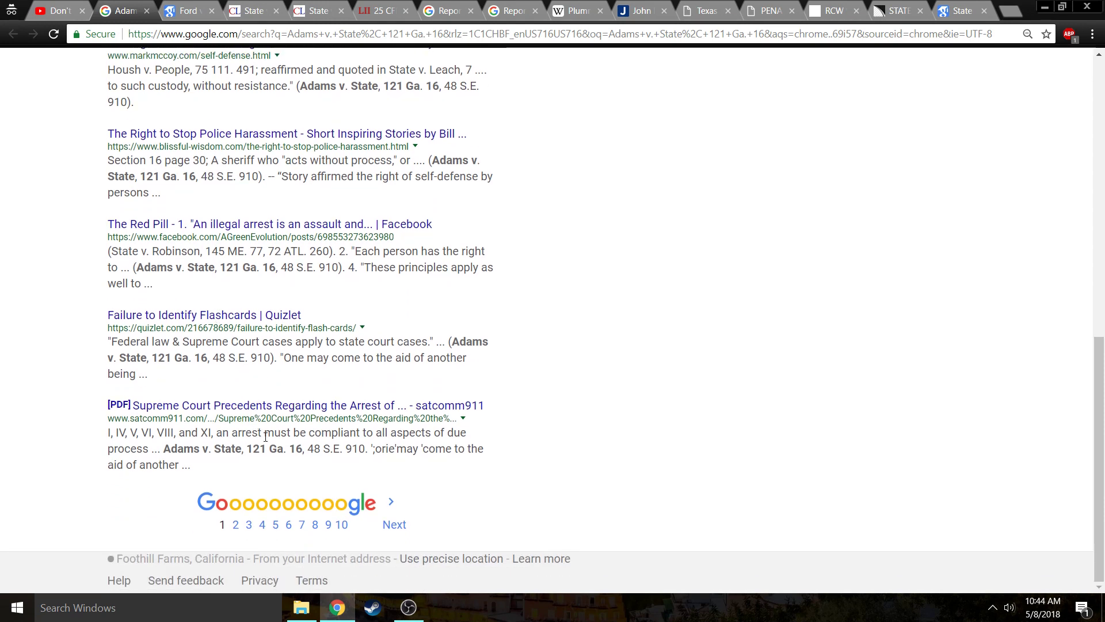
pyautogui.click(391, 524)
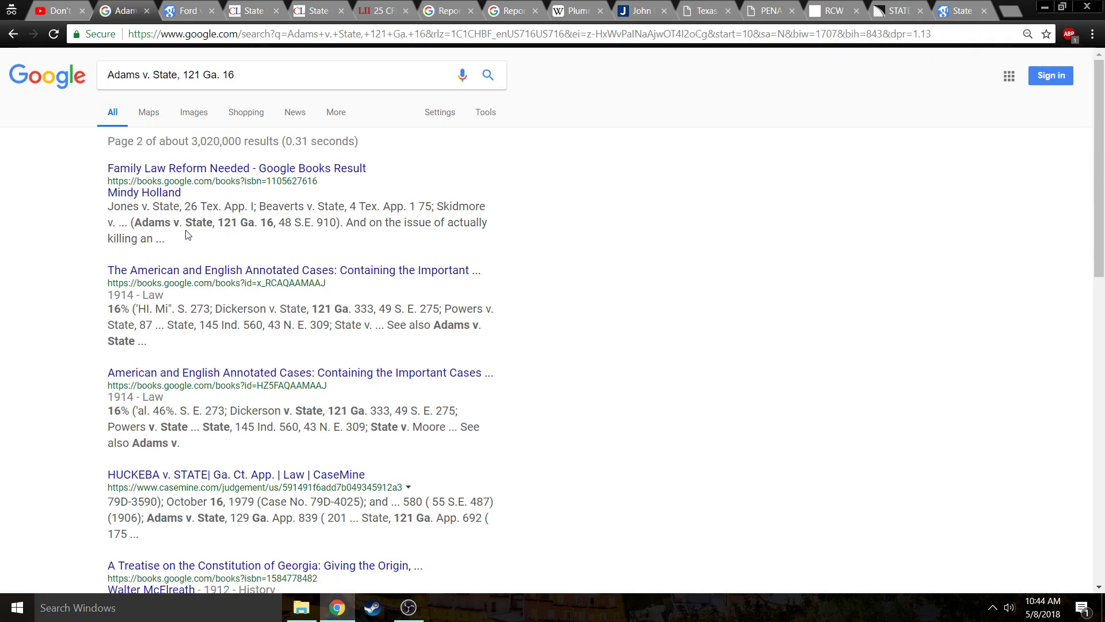
pyautogui.click(256, 172)
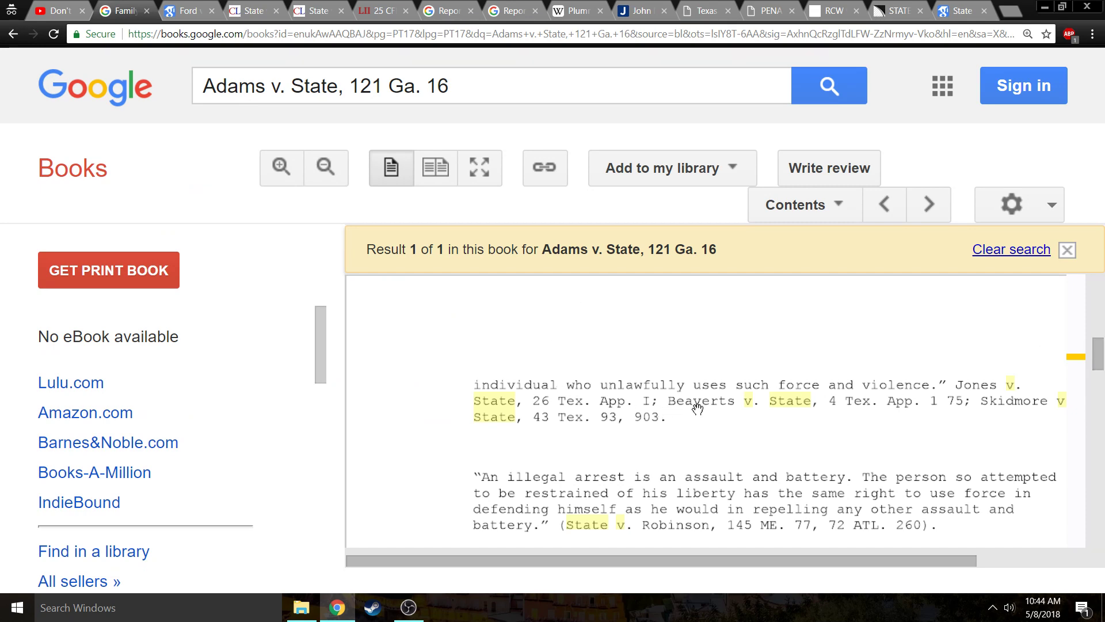
pyautogui.scroll(5, 716, 411)
pyautogui.scroll(5, 777, 418)
pyautogui.scroll(3, 864, 406)
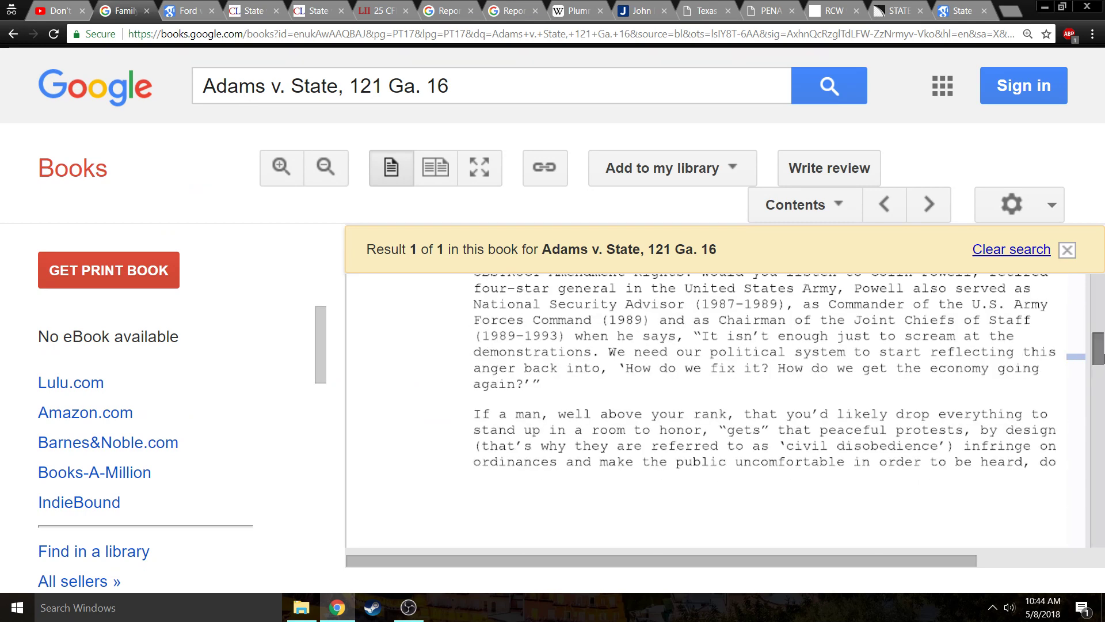
pyautogui.moveTo(1098, 356); pyautogui.dragTo(1098, 289)
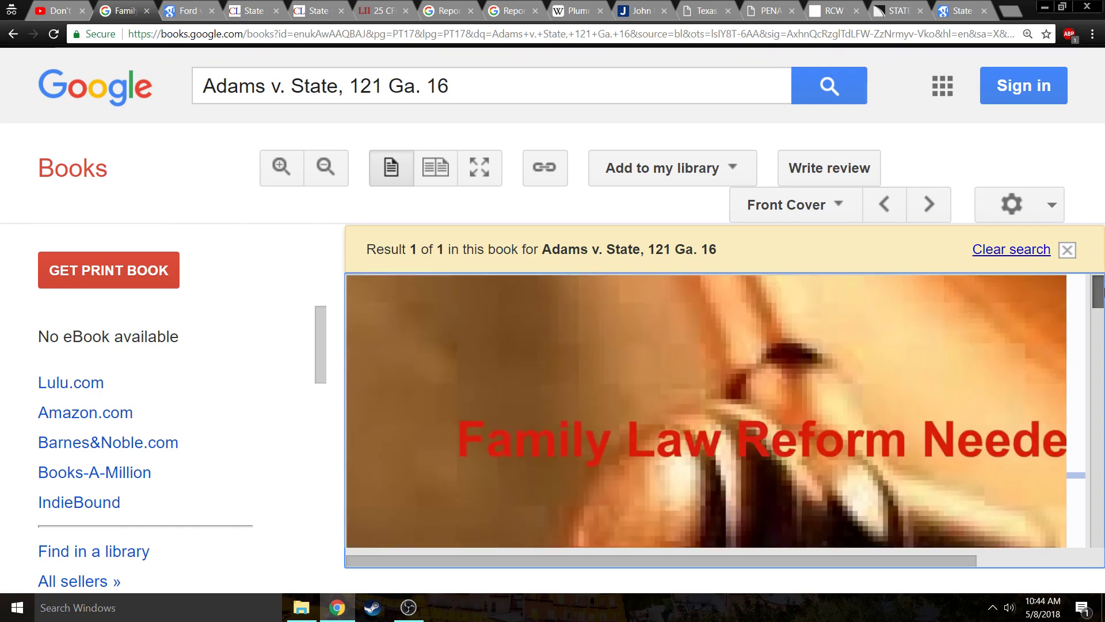
pyautogui.scroll(-5, 937, 445)
pyautogui.scroll(-5, 937, 445)
pyautogui.scroll(-5, 937, 444)
pyautogui.scroll(-3, 937, 445)
pyautogui.scroll(-3, 937, 445)
pyautogui.scroll(-3, 937, 445)
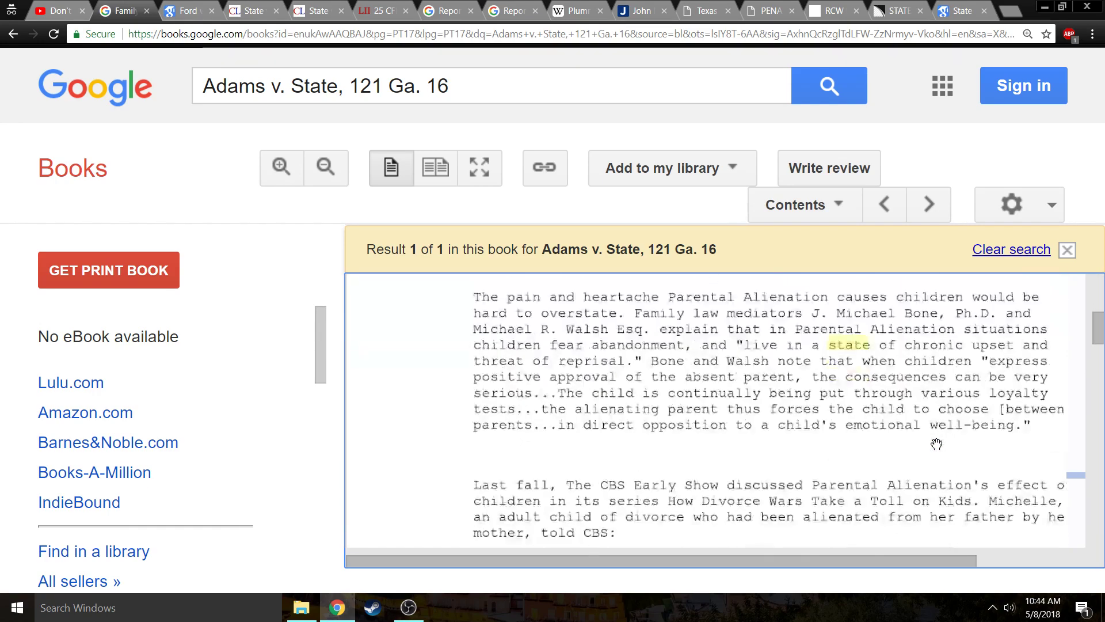
pyautogui.scroll(-3, 792, 456)
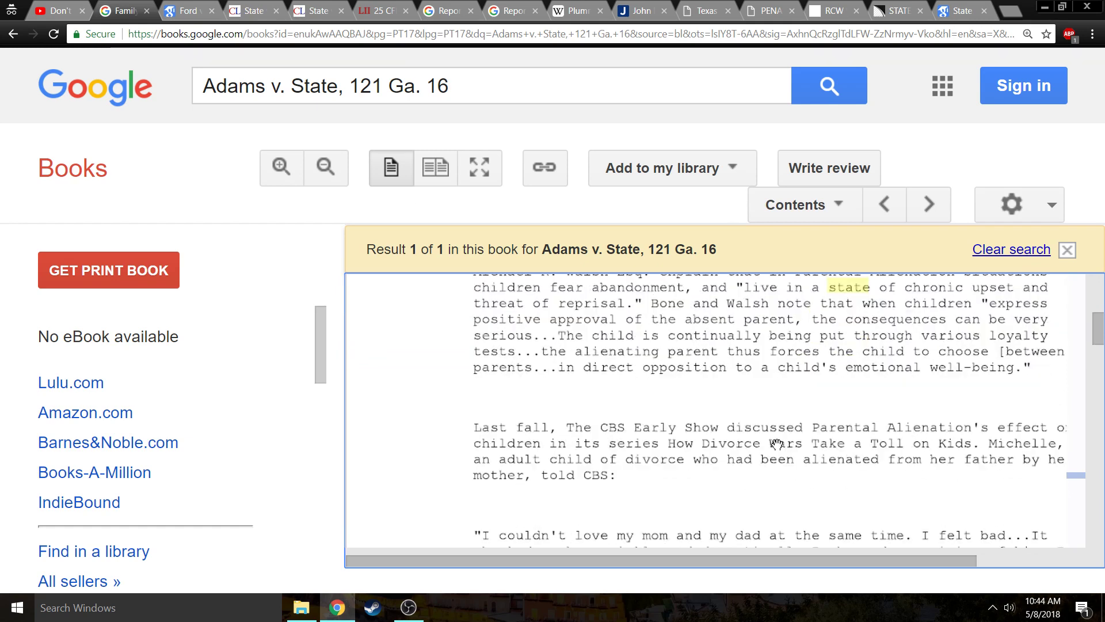
pyautogui.scroll(-5, 778, 445)
pyautogui.scroll(-5, 777, 445)
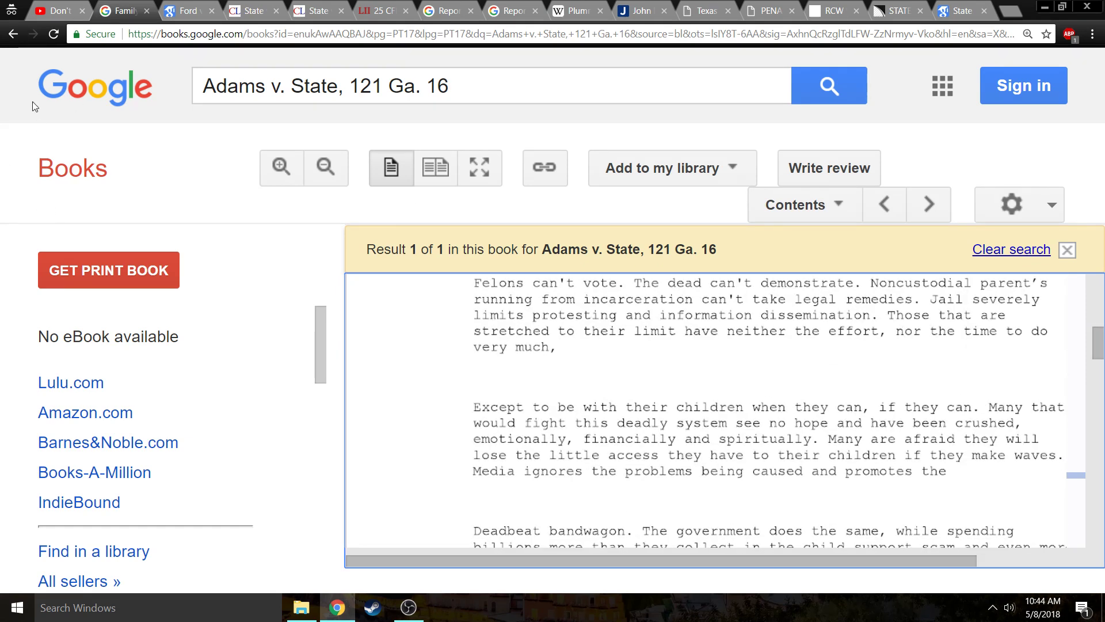
pyautogui.click(13, 34)
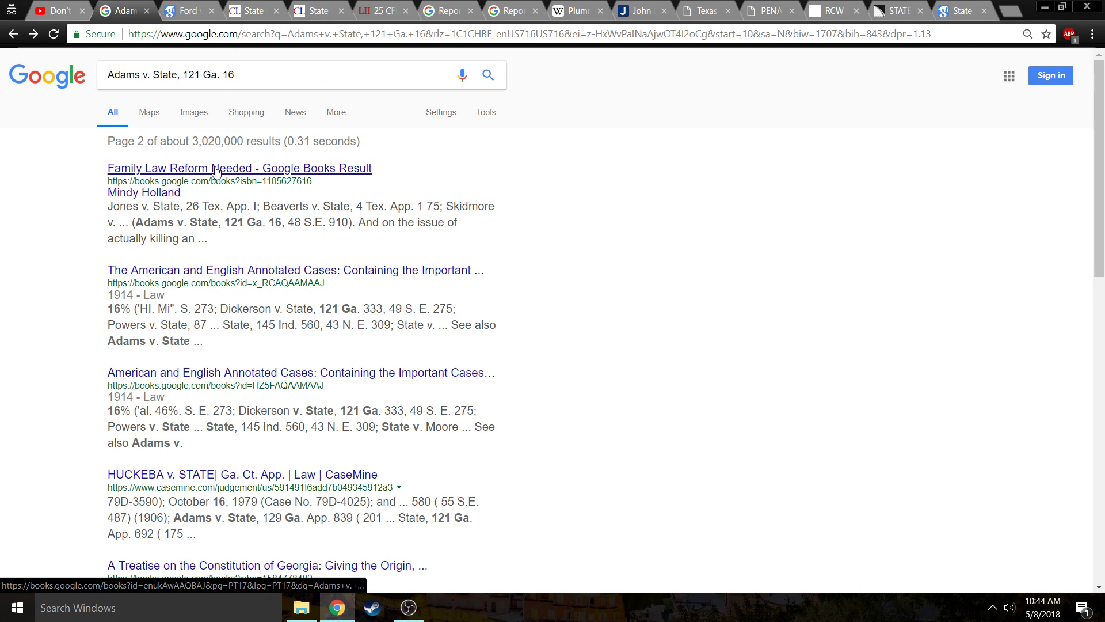
# Reopen the Family Law Reform Needed book from the search results
pyautogui.moveTo(259, 74); pyautogui.dragTo(87, 76)
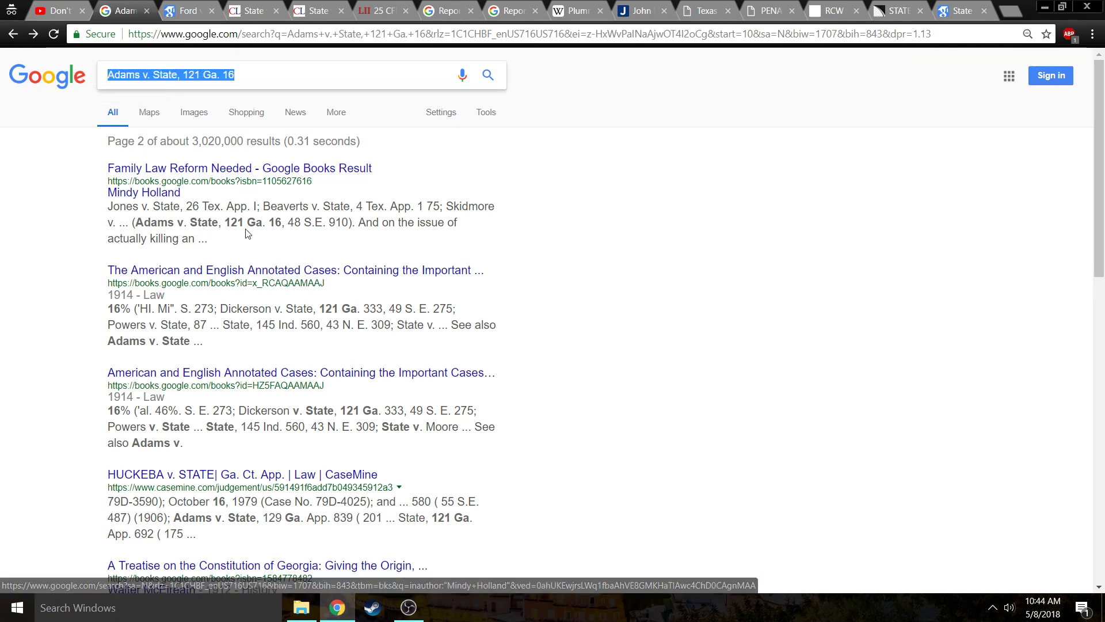
pyautogui.click(251, 169)
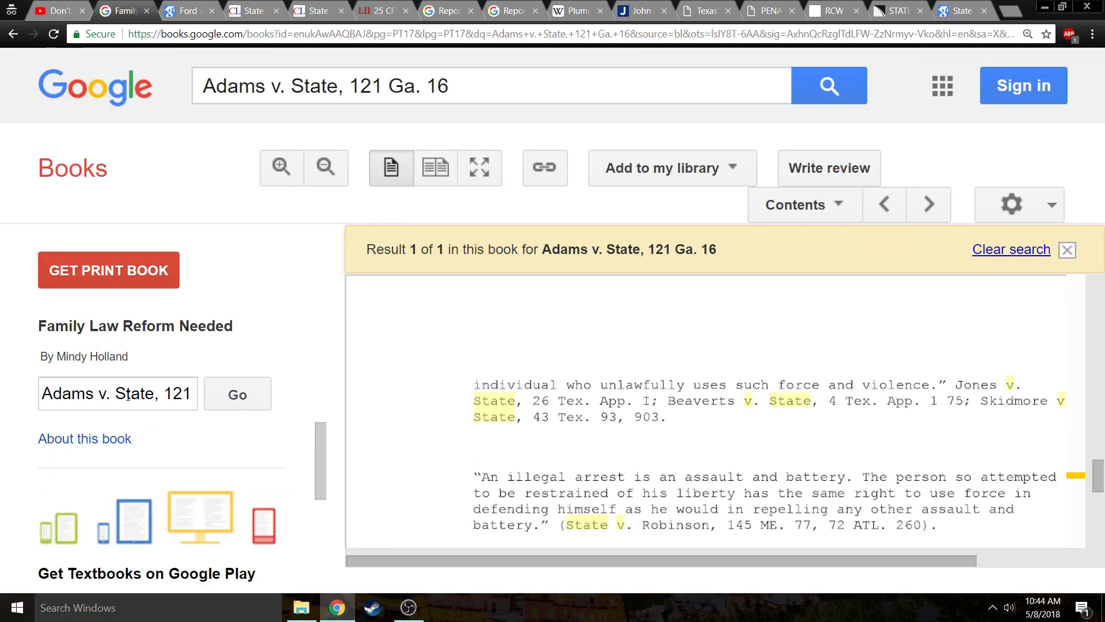
pyautogui.click(239, 396)
pyautogui.click(247, 397)
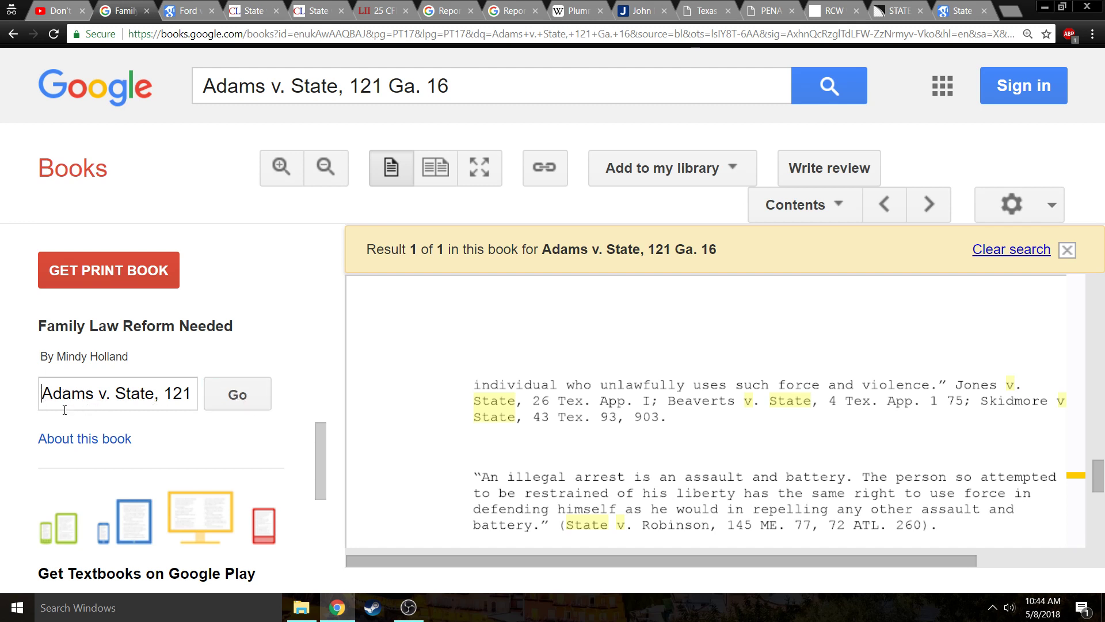
pyautogui.write('"')
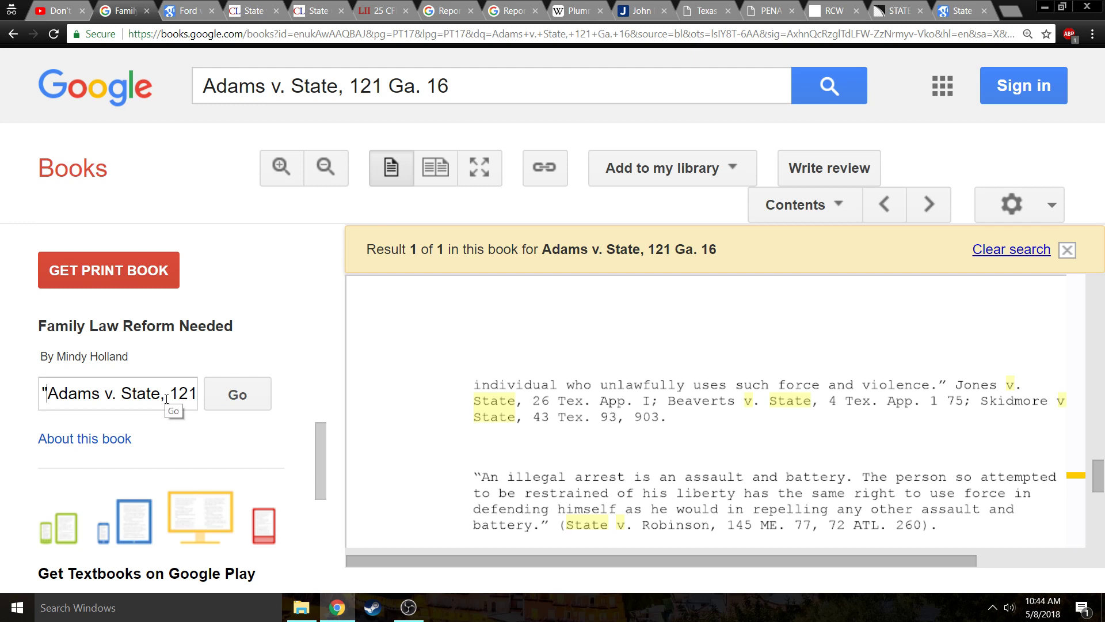
# Search the book for the exact Adams citation, open its page, then close the tab
pyautogui.press('End')
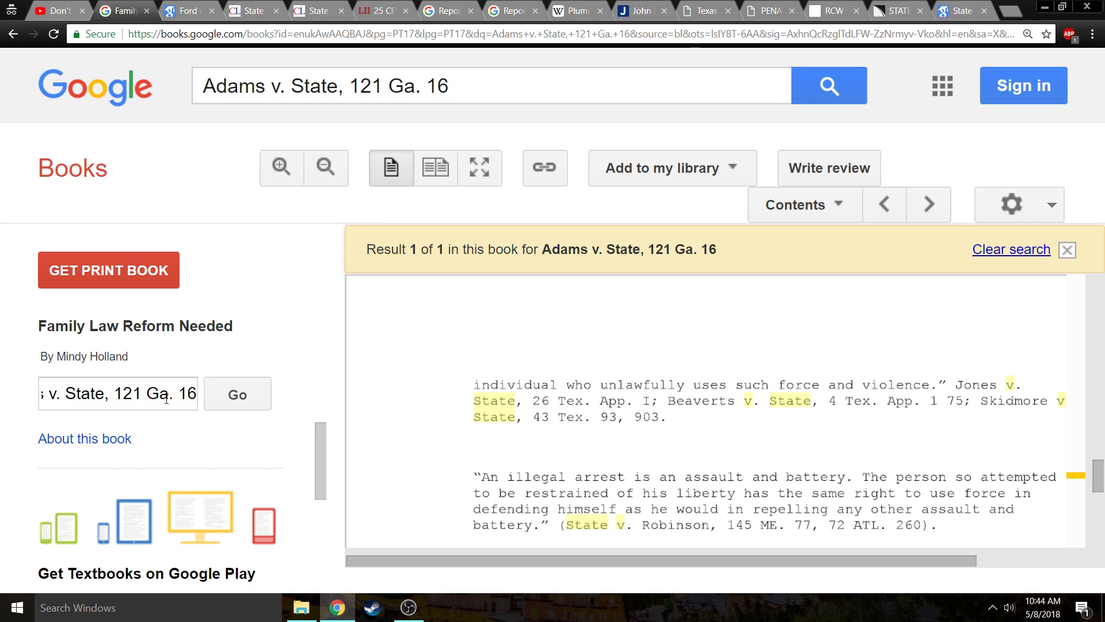
pyautogui.write('"')
pyautogui.click(235, 403)
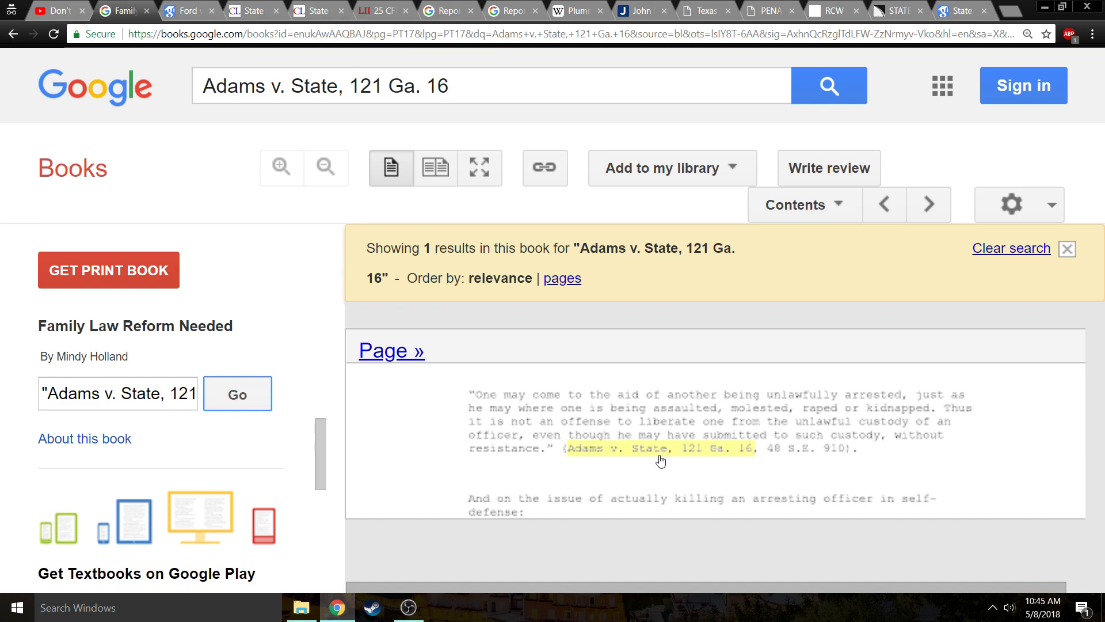
pyautogui.click(692, 444)
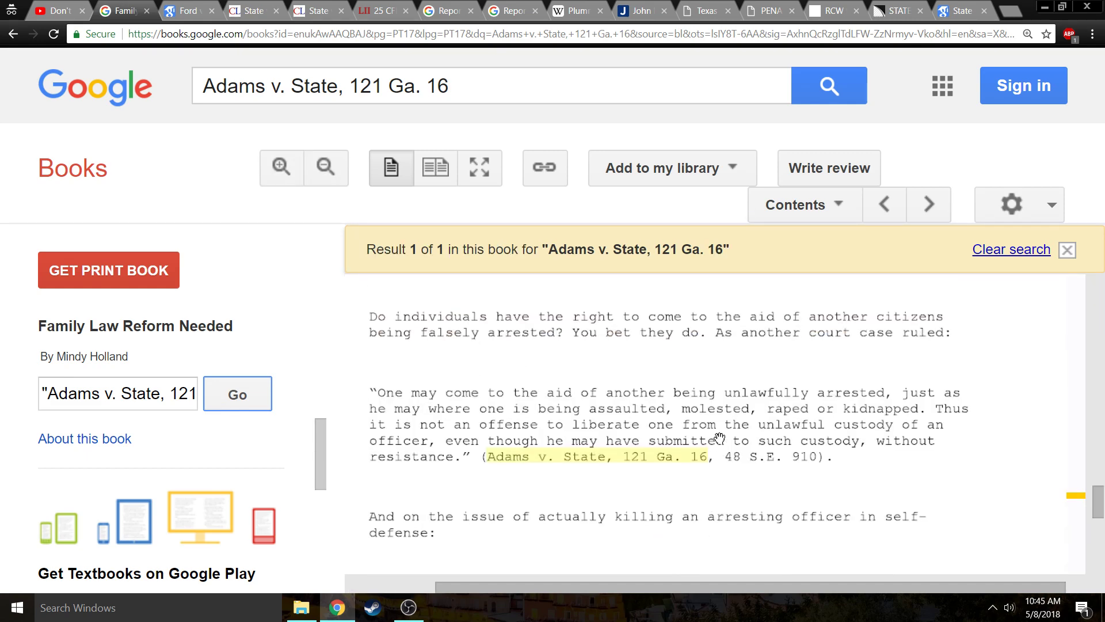
pyautogui.scroll(1, 734, 445)
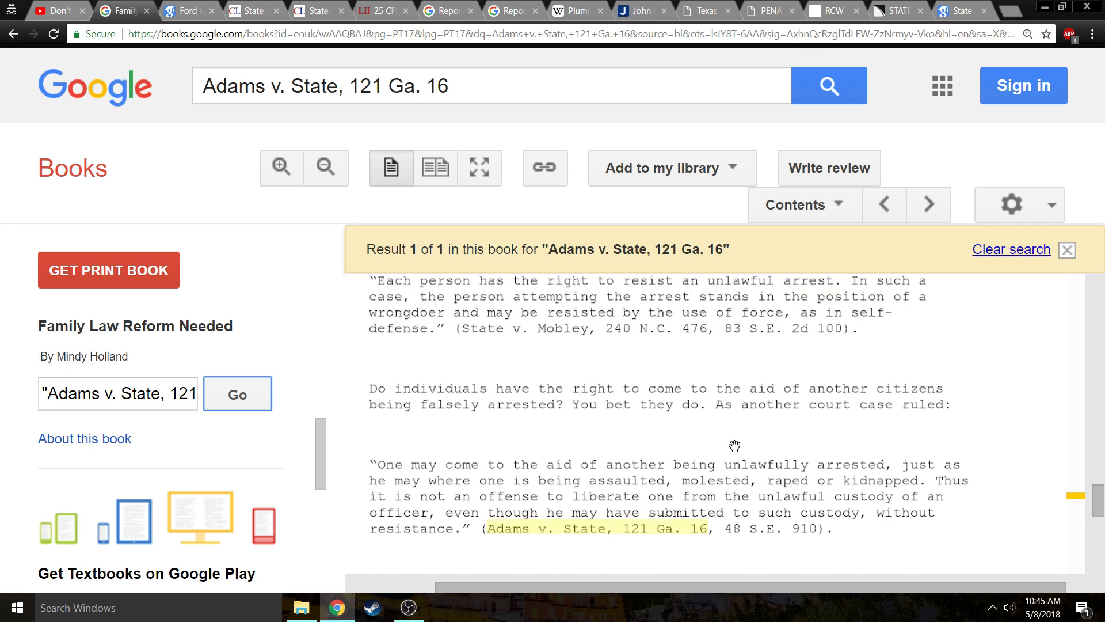
pyautogui.scroll(2, 735, 445)
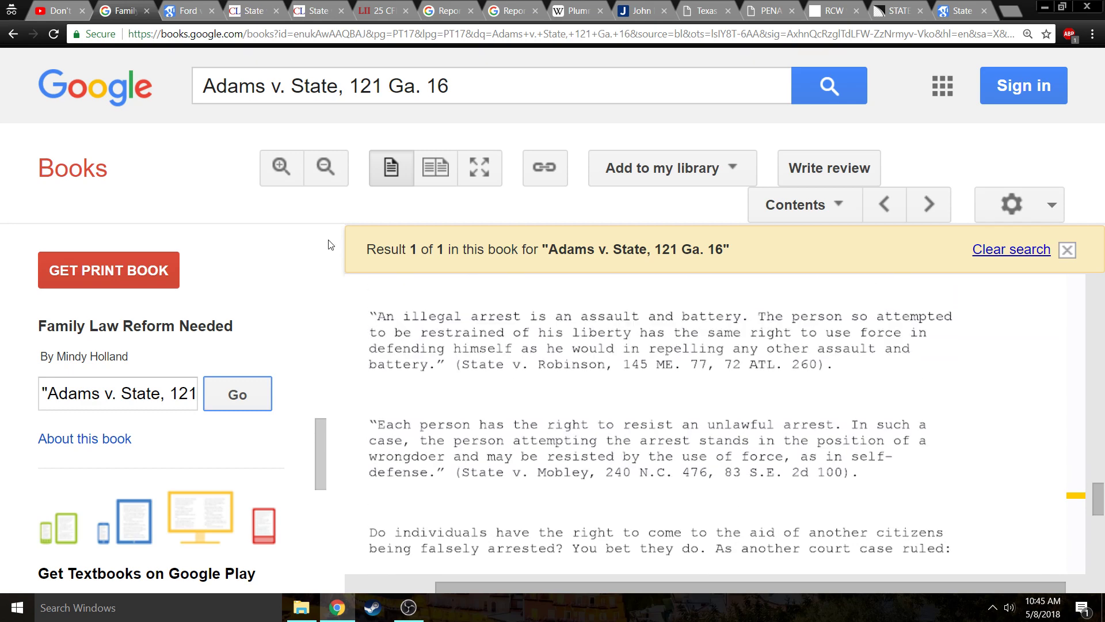
pyautogui.scroll(2, 591, 432)
pyautogui.scroll(4, 513, 420)
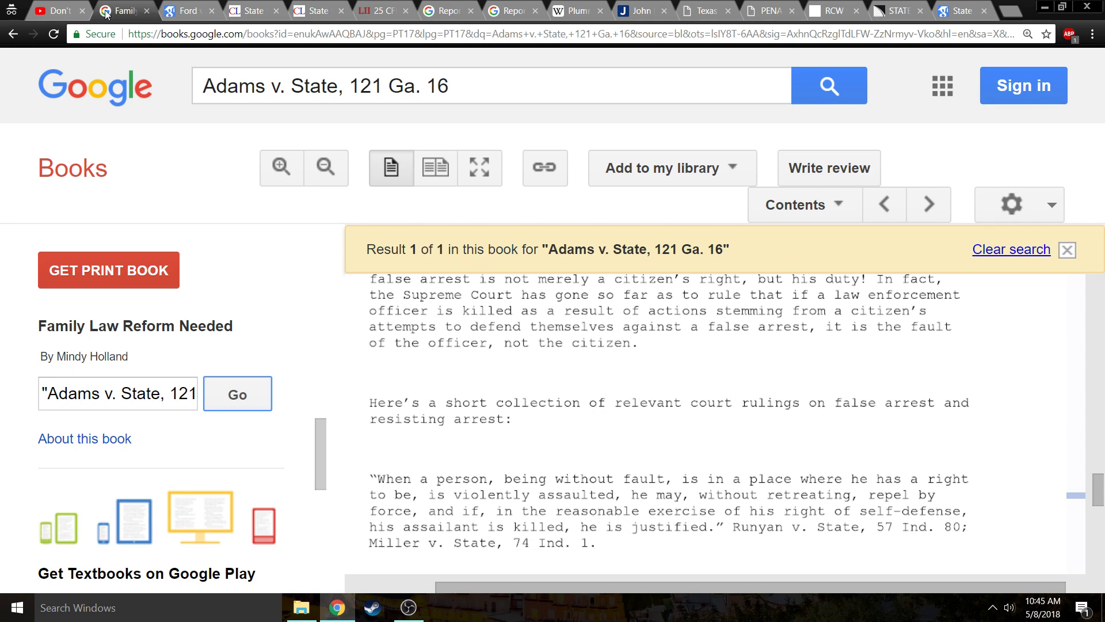
pyautogui.click(146, 11)
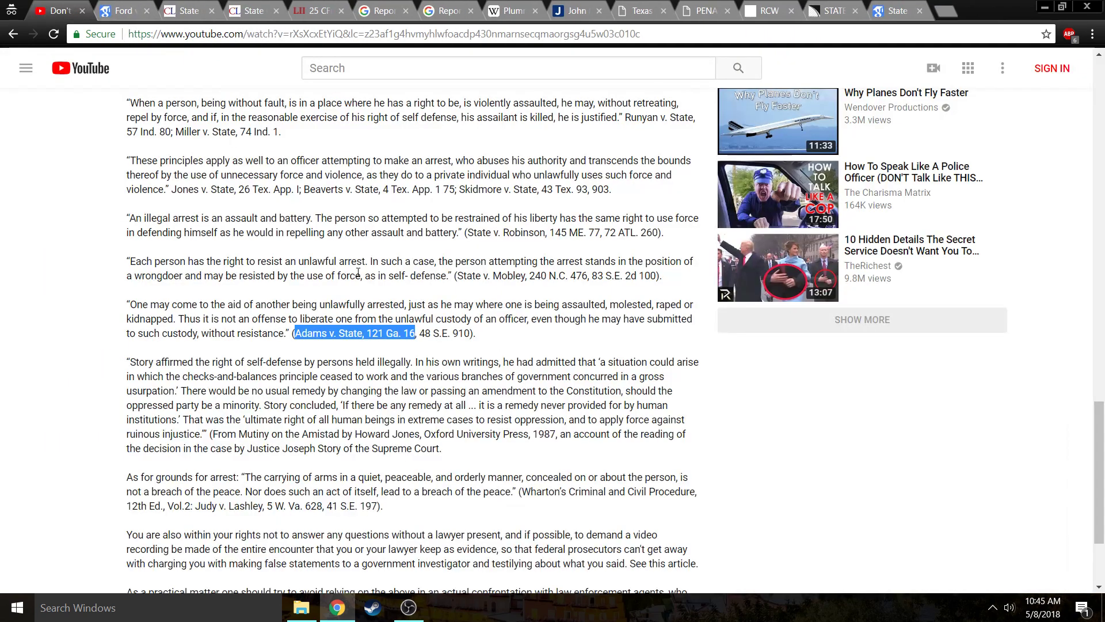
# Search Google for the quoted phrase "Adams v. State, 121 Ga. 16", page through results, then return to the comment
pyautogui.rightClick(377, 337)
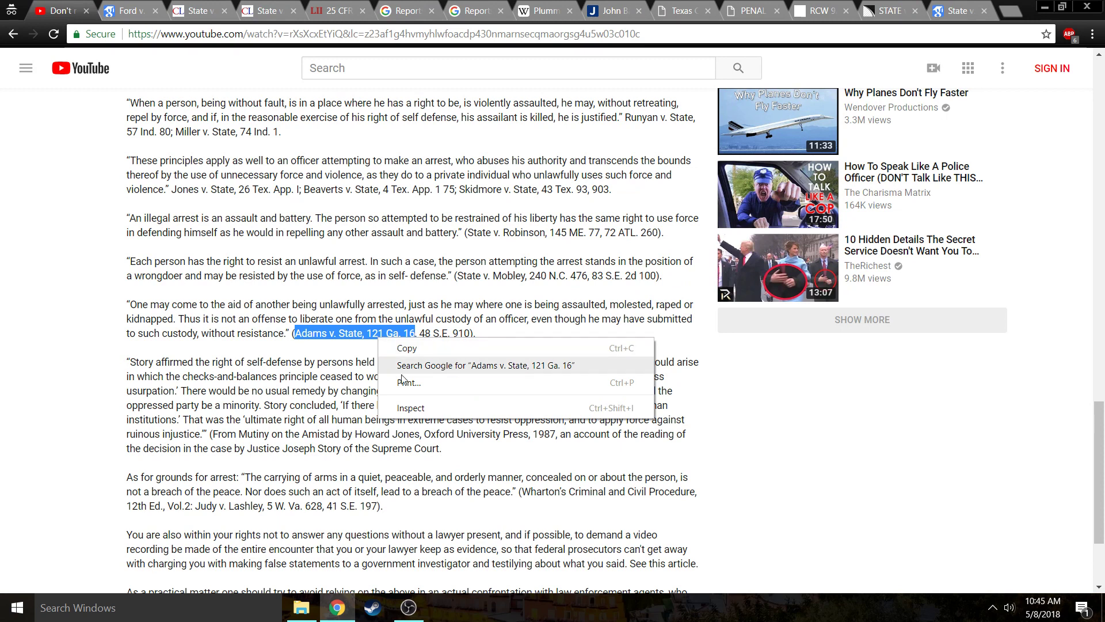
pyautogui.click(514, 368)
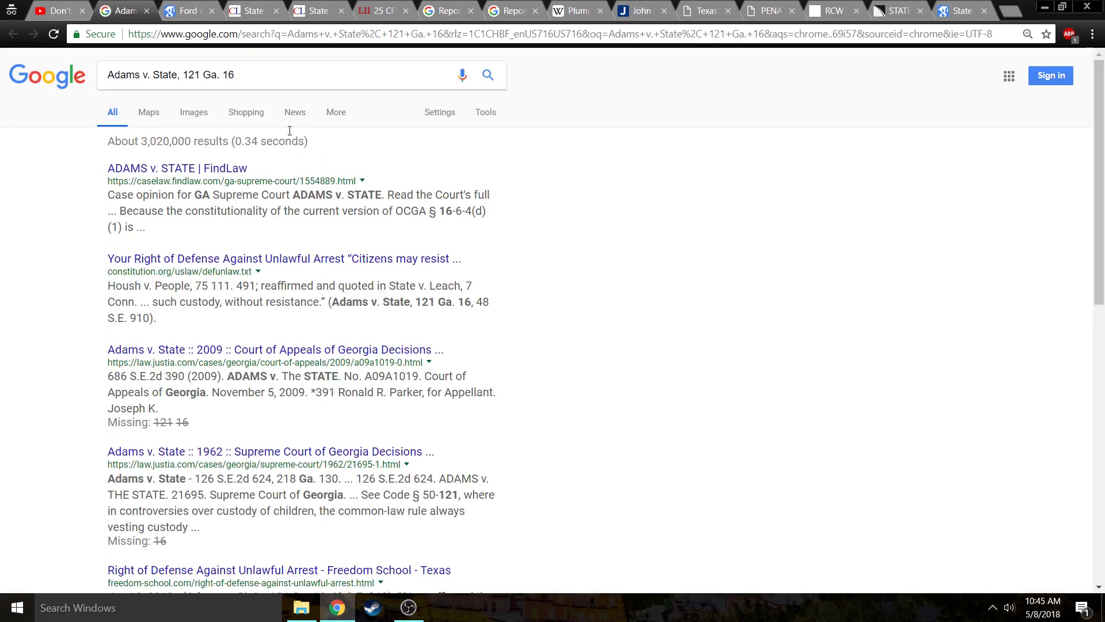
pyautogui.click(272, 75)
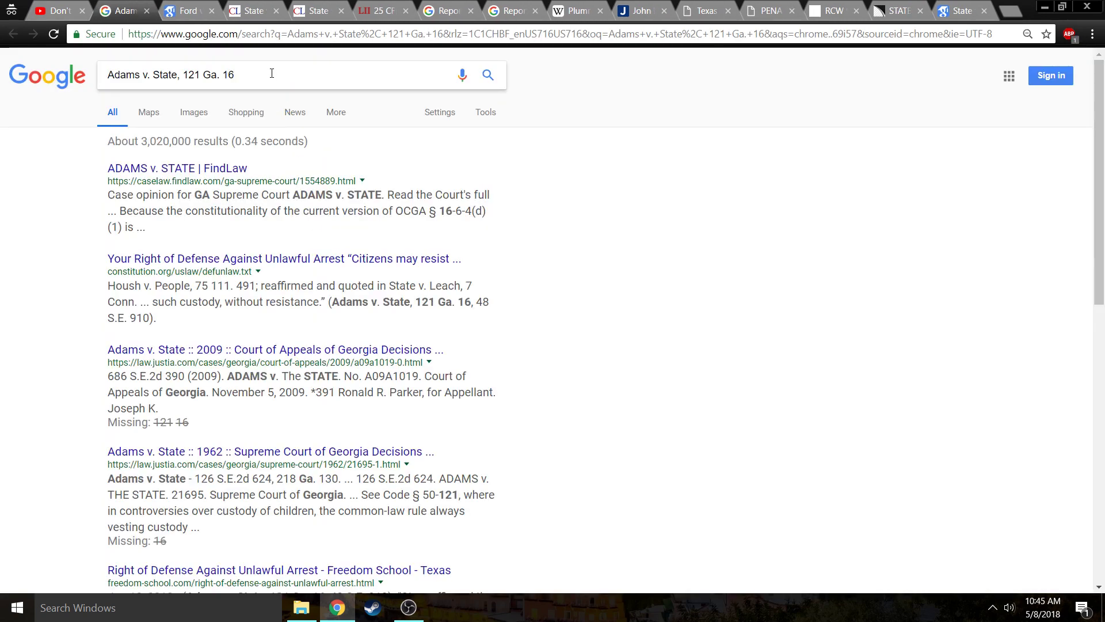
pyautogui.write('"')
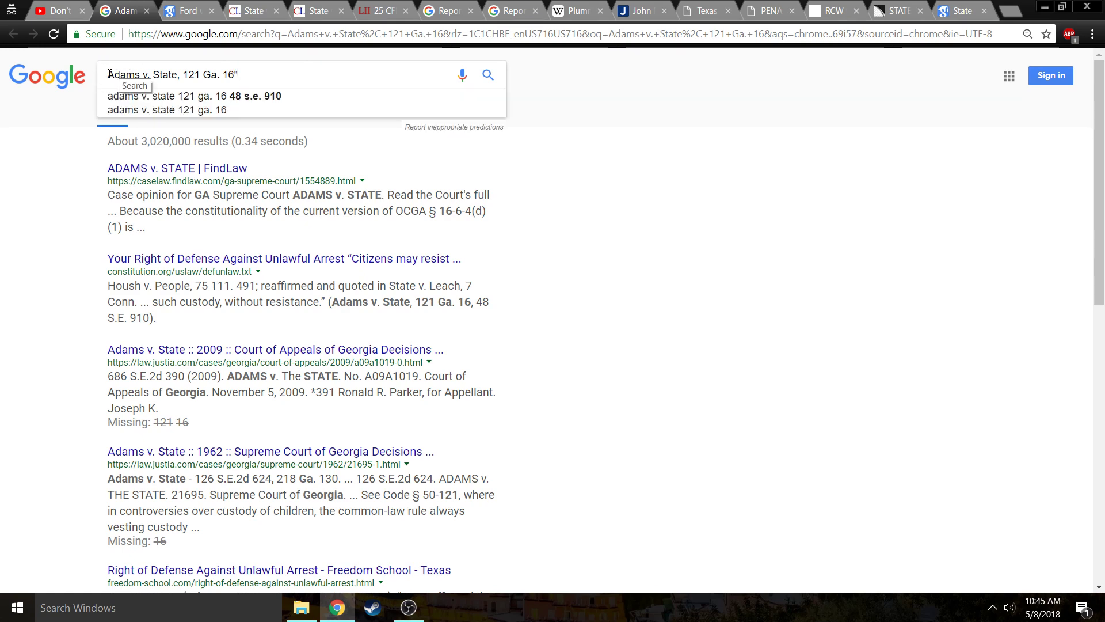
pyautogui.click(109, 74)
pyautogui.write('"')
pyautogui.press('Return')
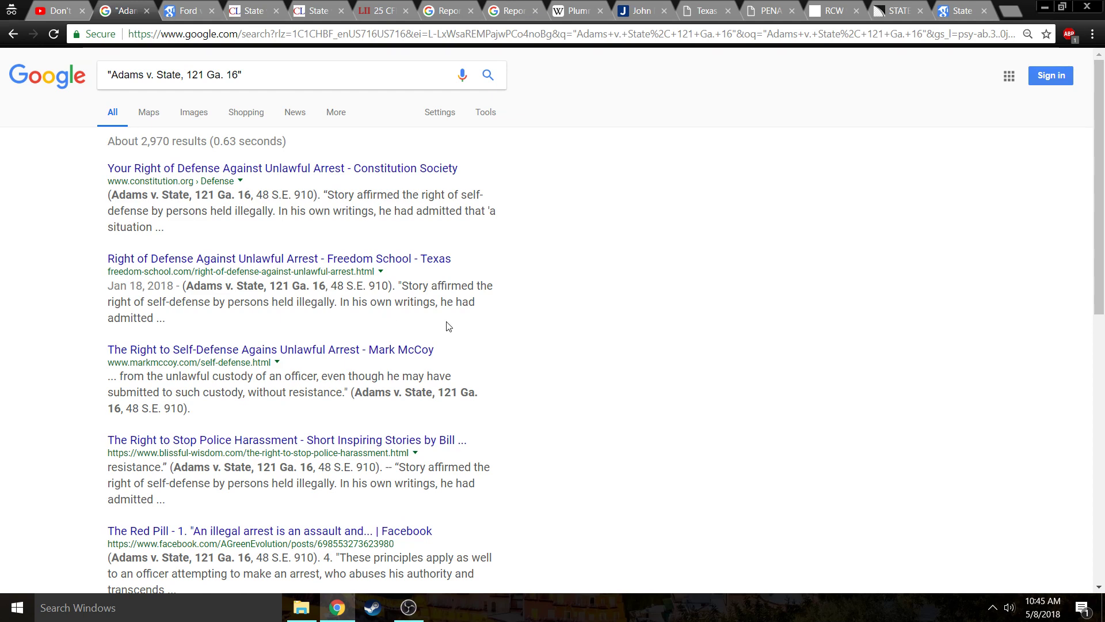
pyautogui.scroll(-1, 463, 347)
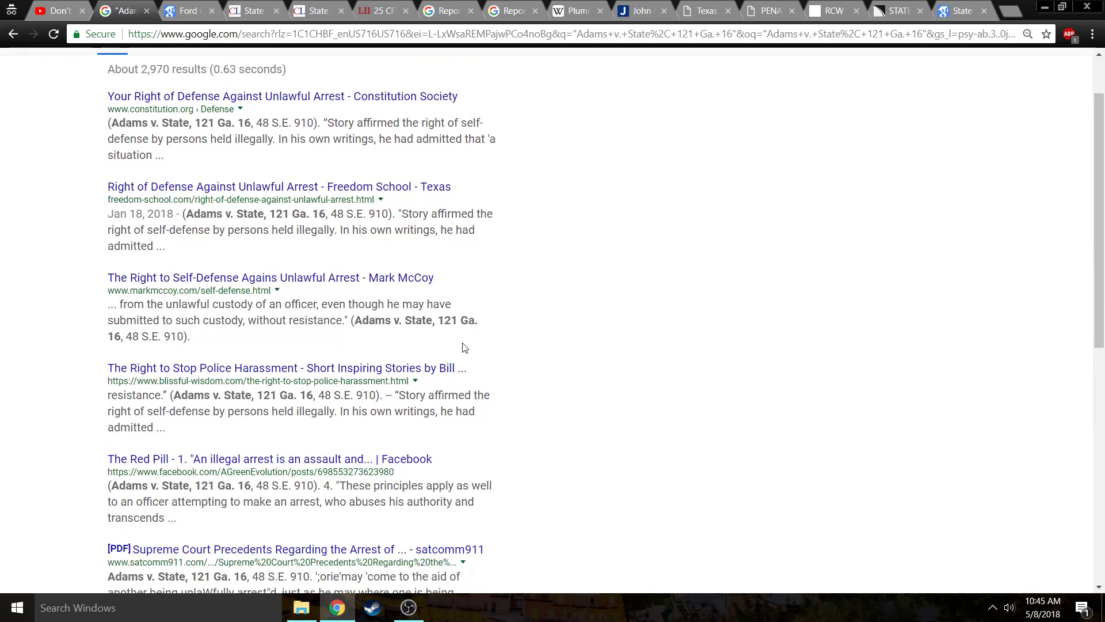
pyautogui.scroll(-2, 463, 347)
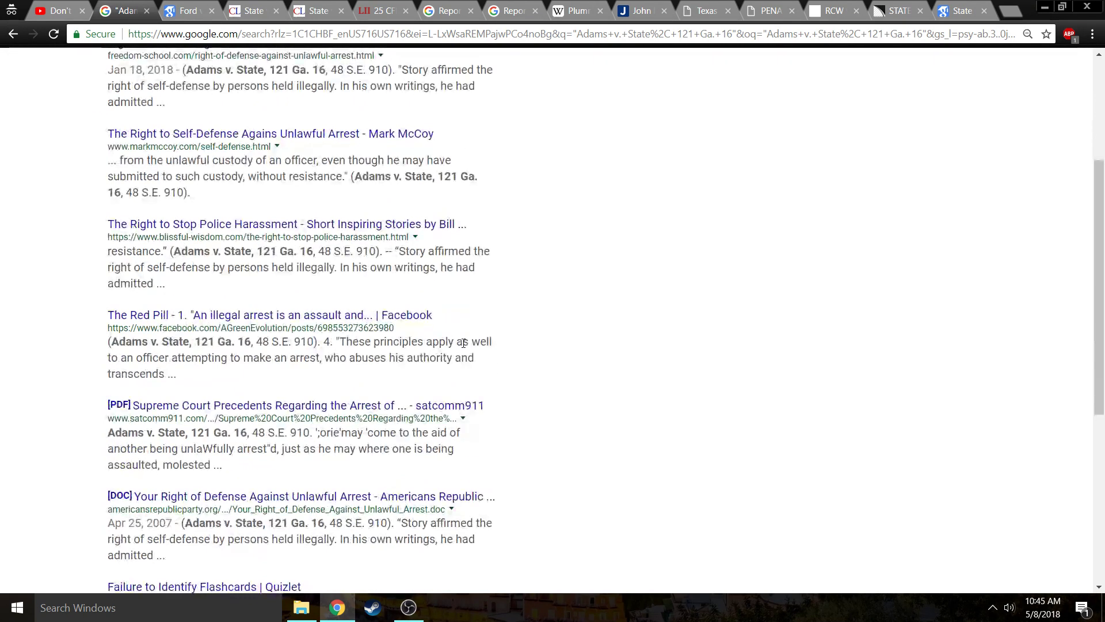
pyautogui.scroll(-1, 463, 347)
pyautogui.scroll(-1, 463, 347)
pyautogui.scroll(-1, 463, 347)
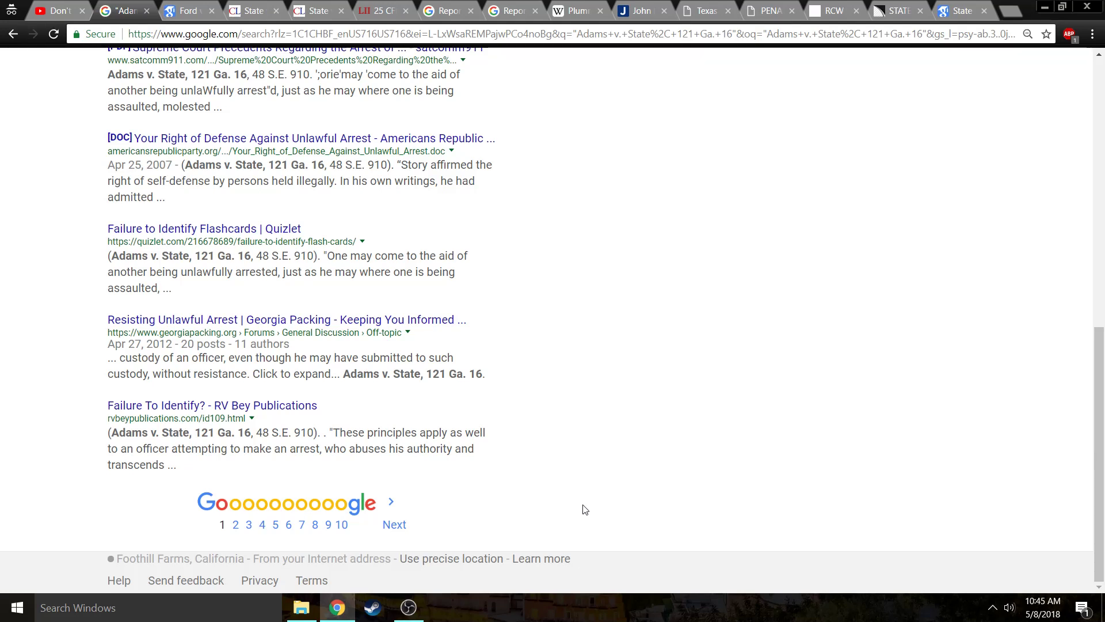
pyautogui.click(398, 525)
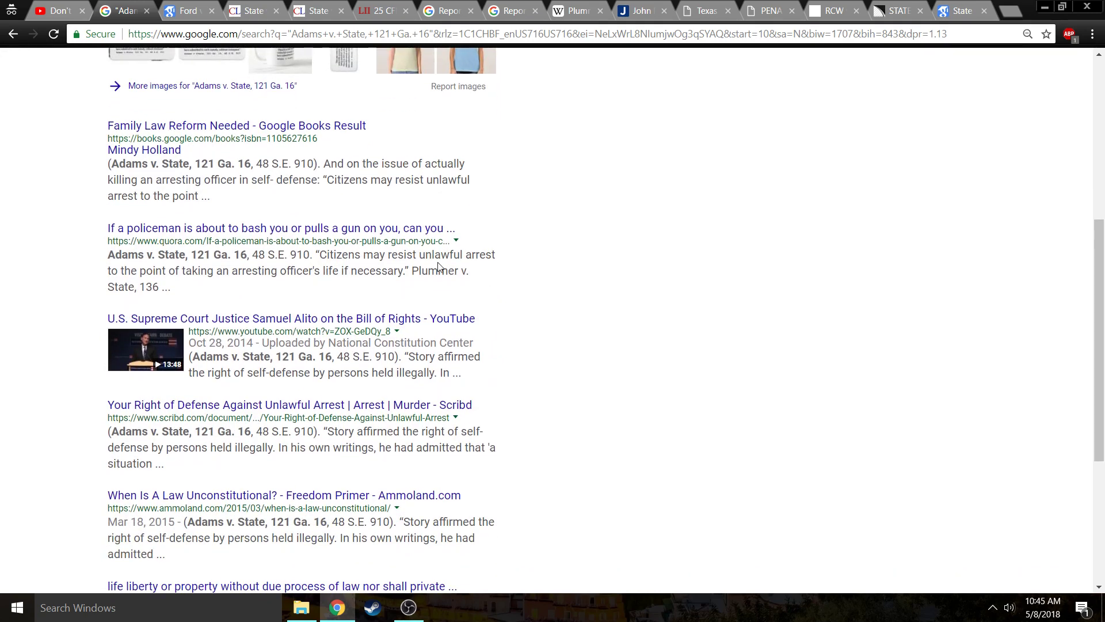
pyautogui.scroll(-1, 496, 285)
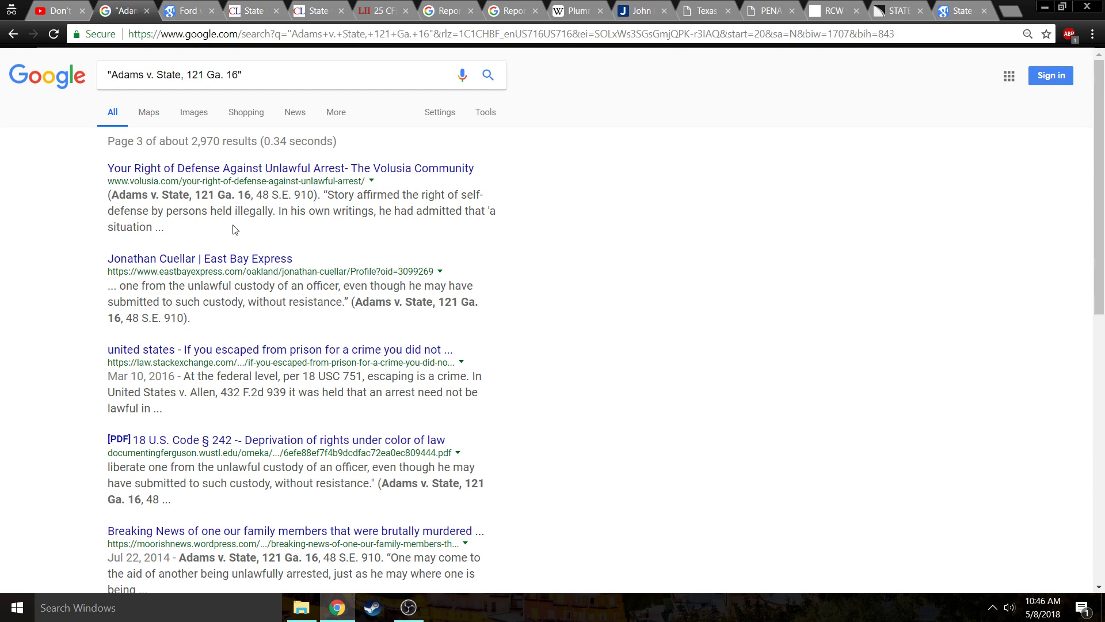
pyautogui.scroll(-1, 303, 230)
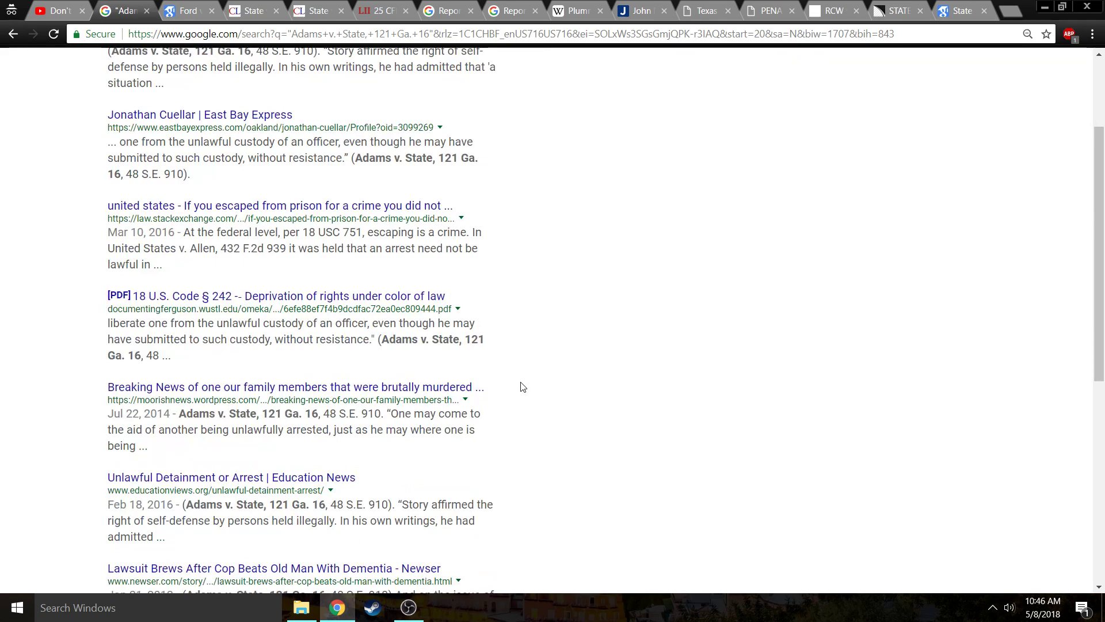
pyautogui.scroll(-1, 423, 378)
pyautogui.scroll(-1, 457, 377)
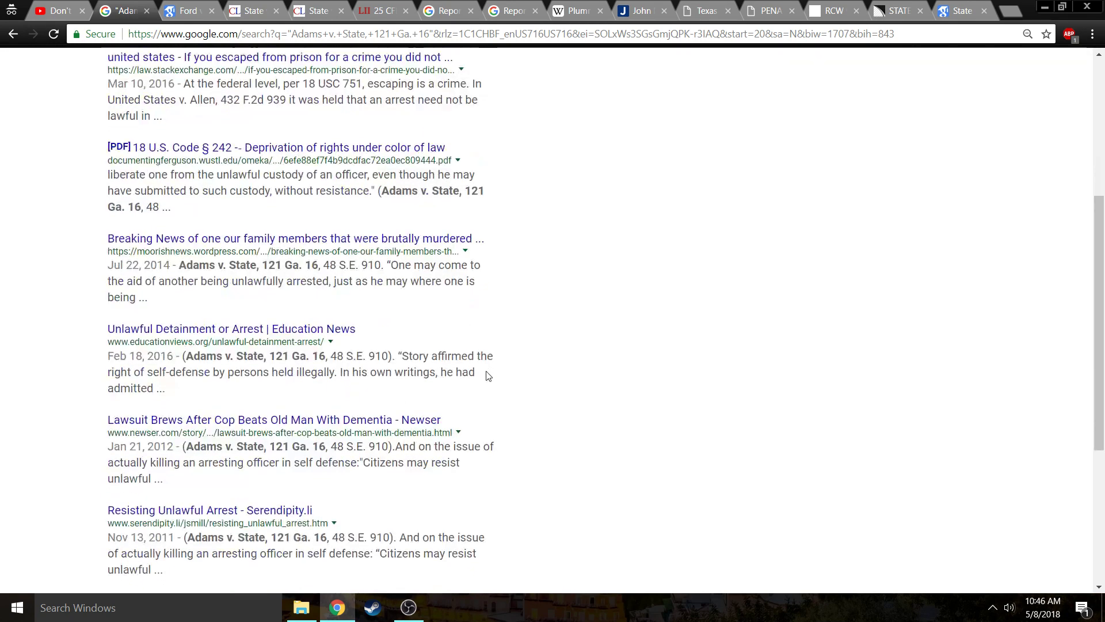
pyautogui.scroll(-2, 486, 376)
pyautogui.scroll(-2, 486, 376)
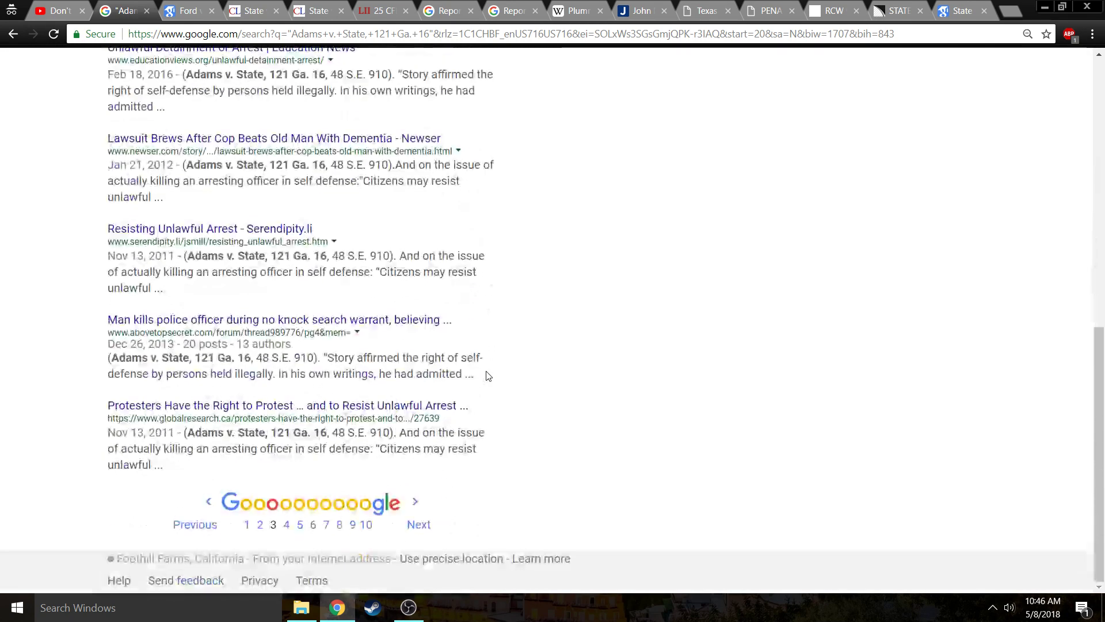
pyautogui.click(74, 9)
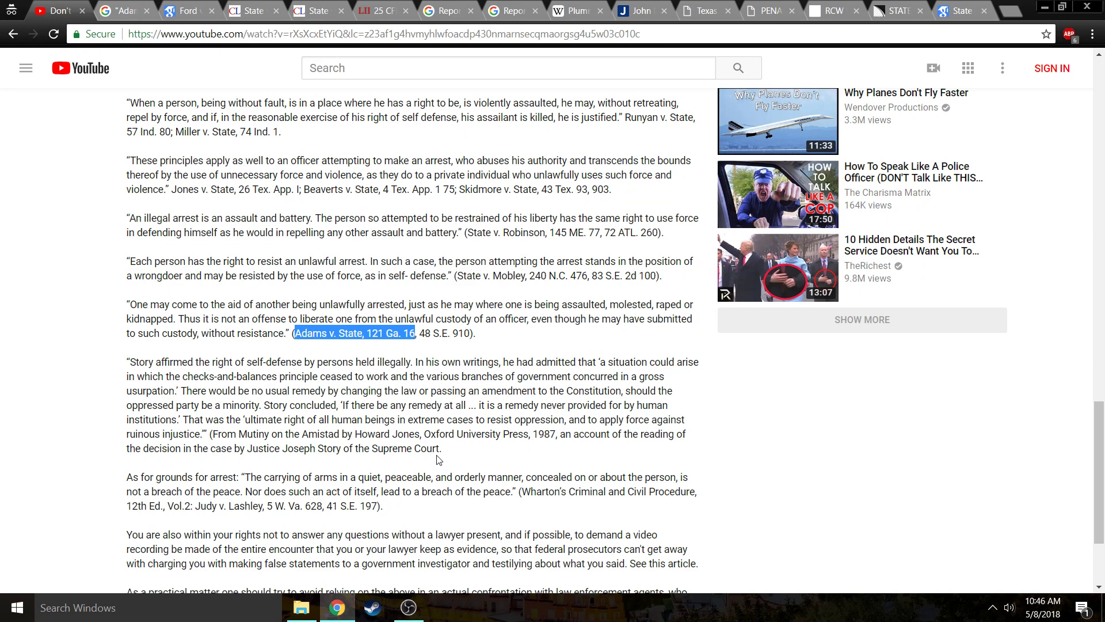
pyautogui.scroll(-2, 436, 459)
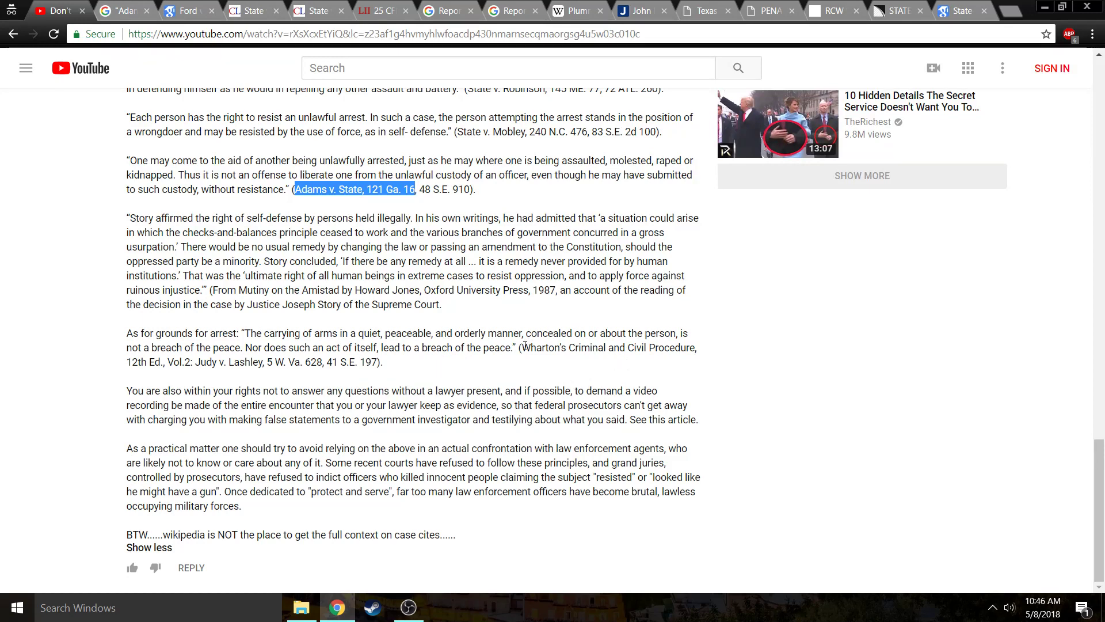
# Search the Wharton's Criminal and Civil Procedure citation and open constitution.org's 'Your Right of Defense Against Unlawful Arrest'
pyautogui.moveTo(521, 347); pyautogui.dragTo(191, 362)
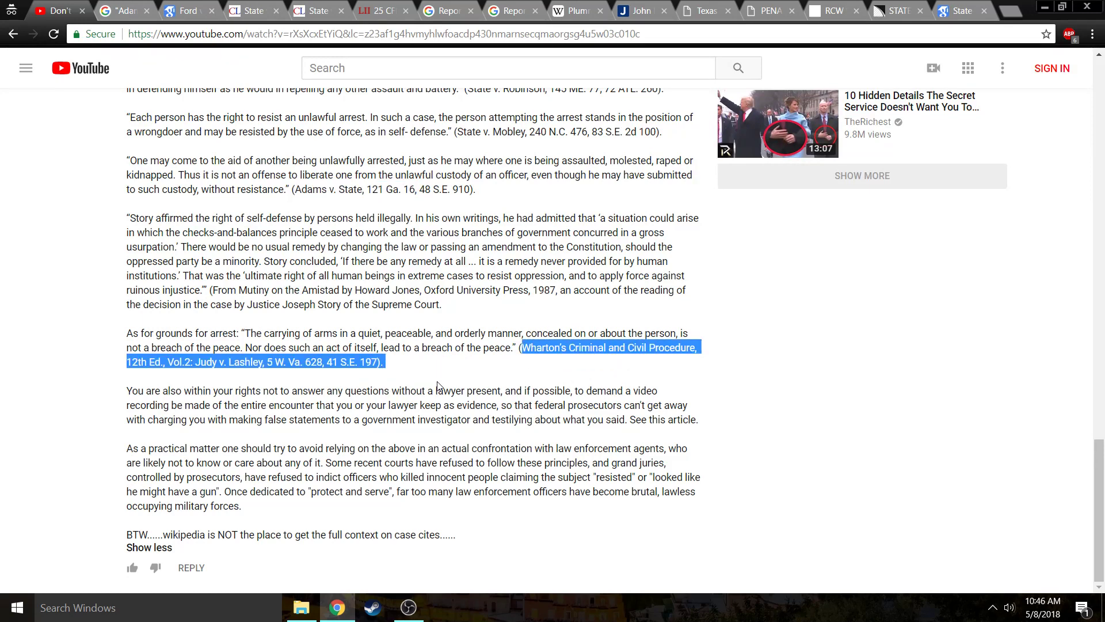
pyautogui.rightClick(163, 362)
pyautogui.click(207, 388)
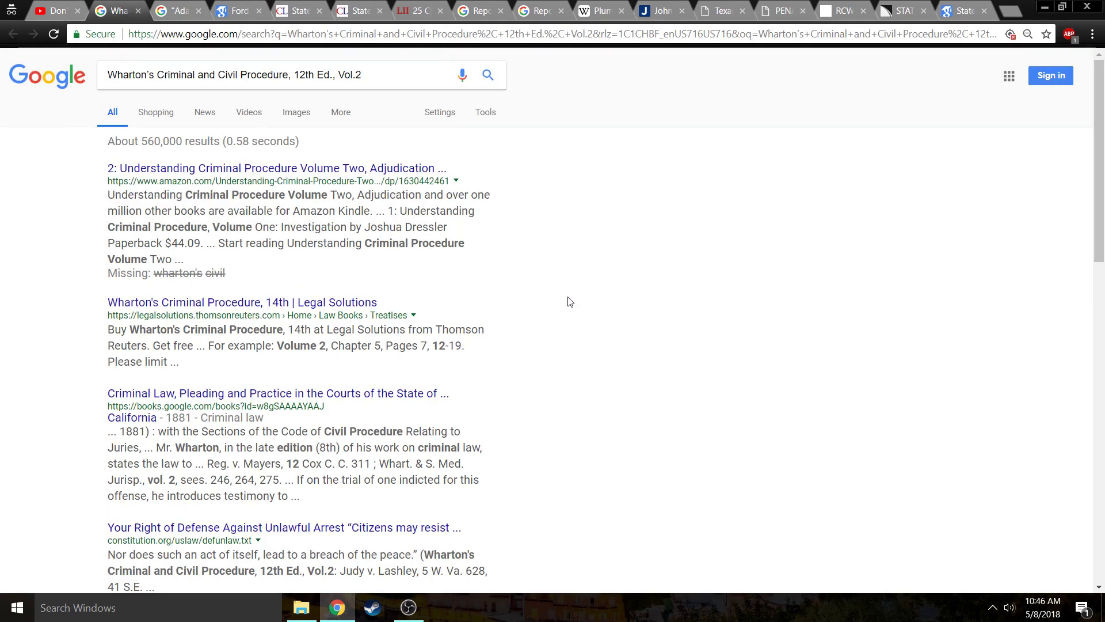
pyautogui.click(268, 304)
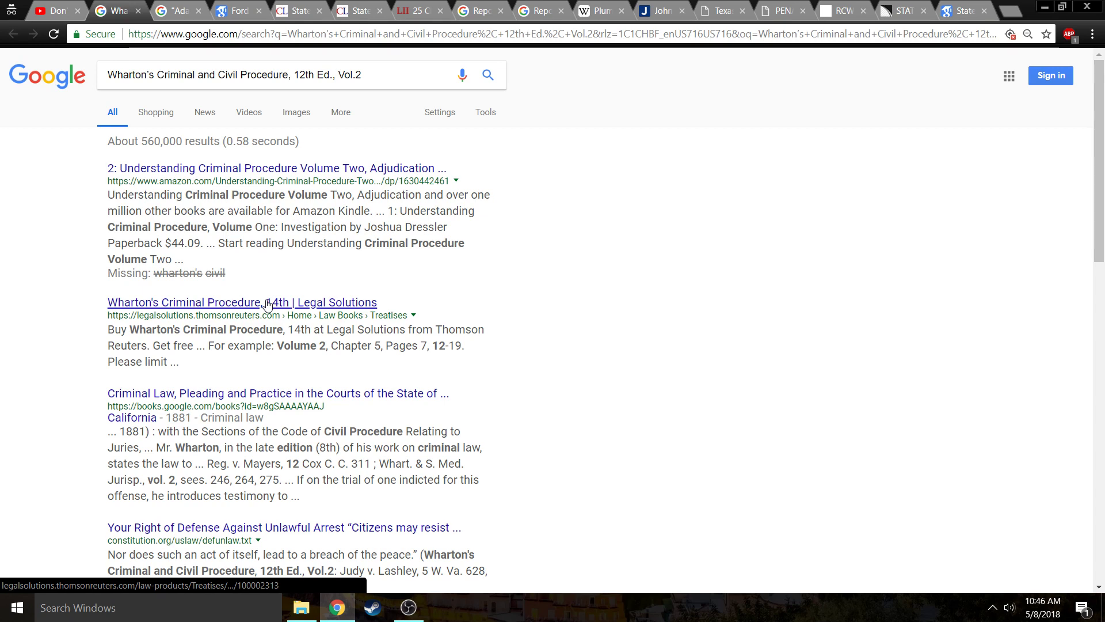
pyautogui.scroll(-2, 268, 304)
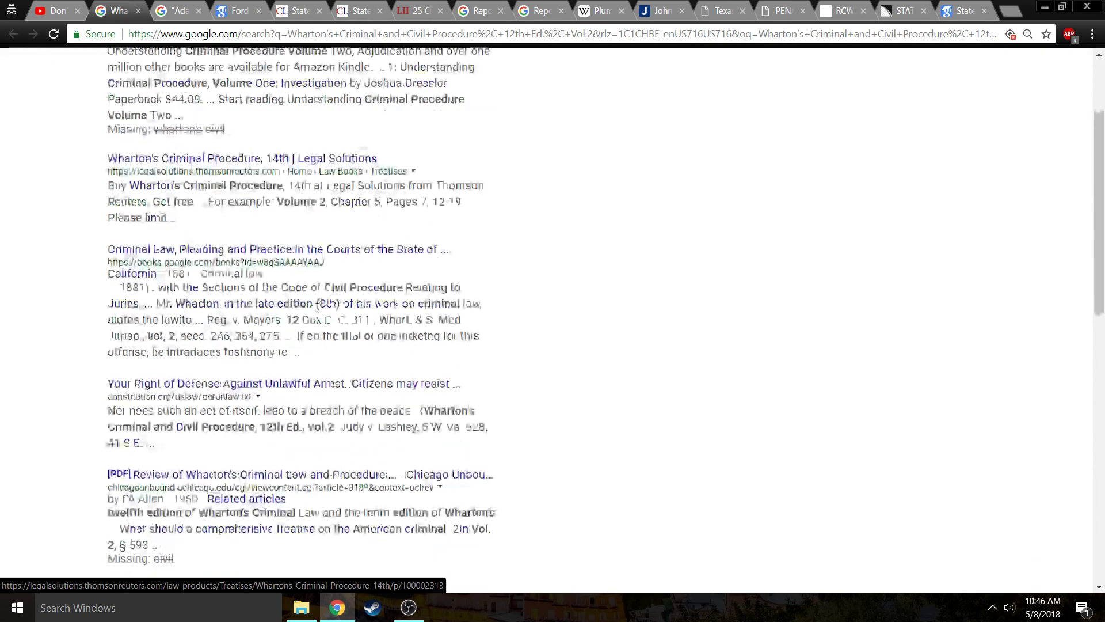
pyautogui.scroll(-1, 445, 320)
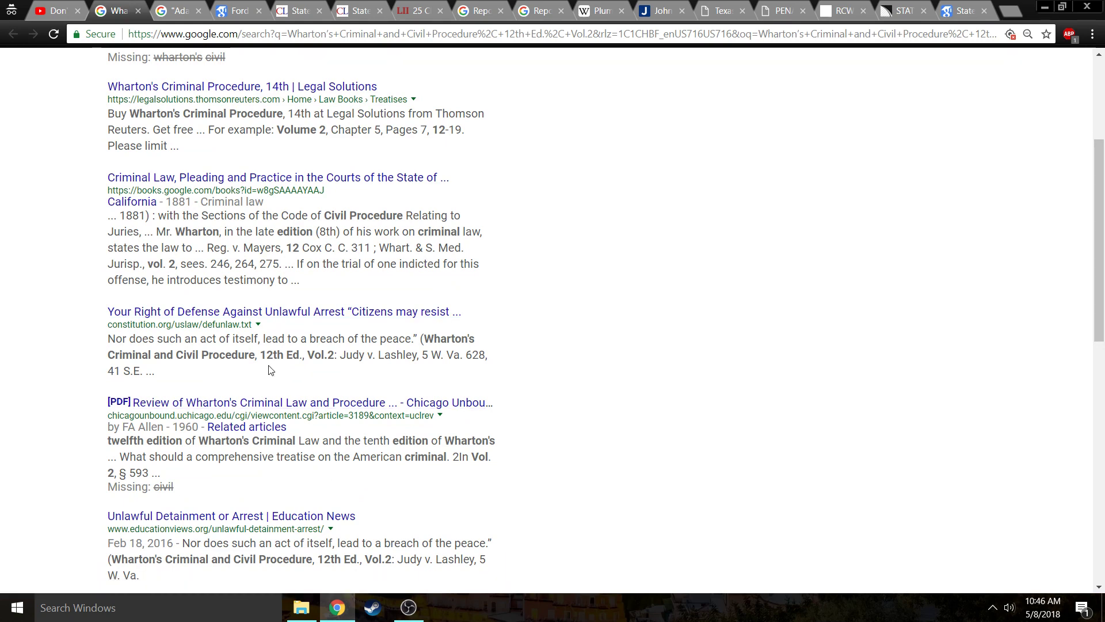
pyautogui.click(303, 312)
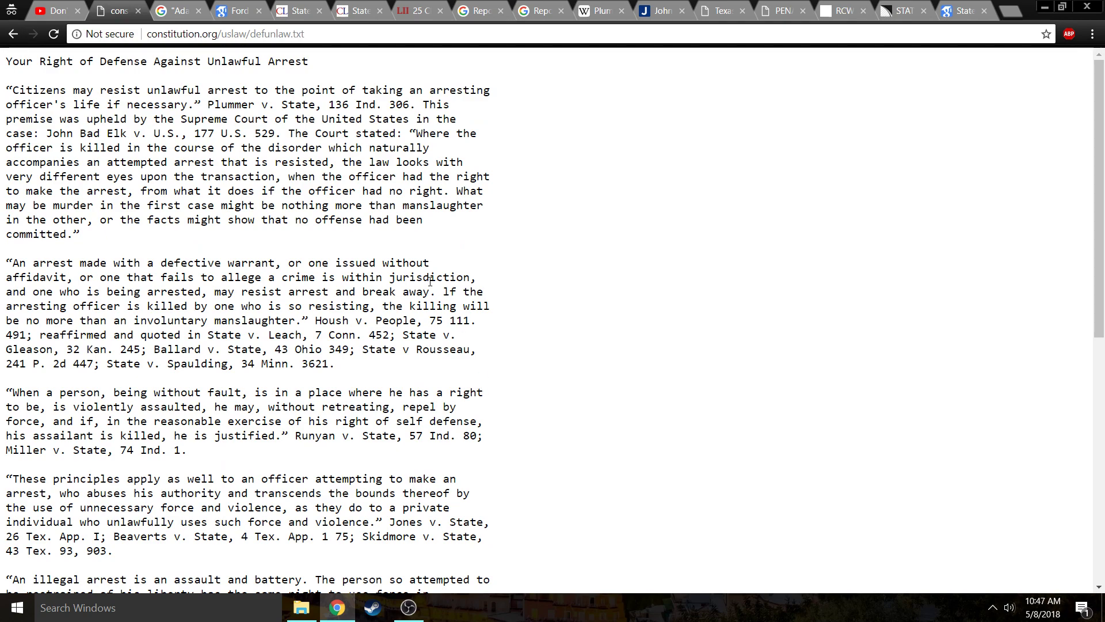
pyautogui.scroll(-5, 430, 281)
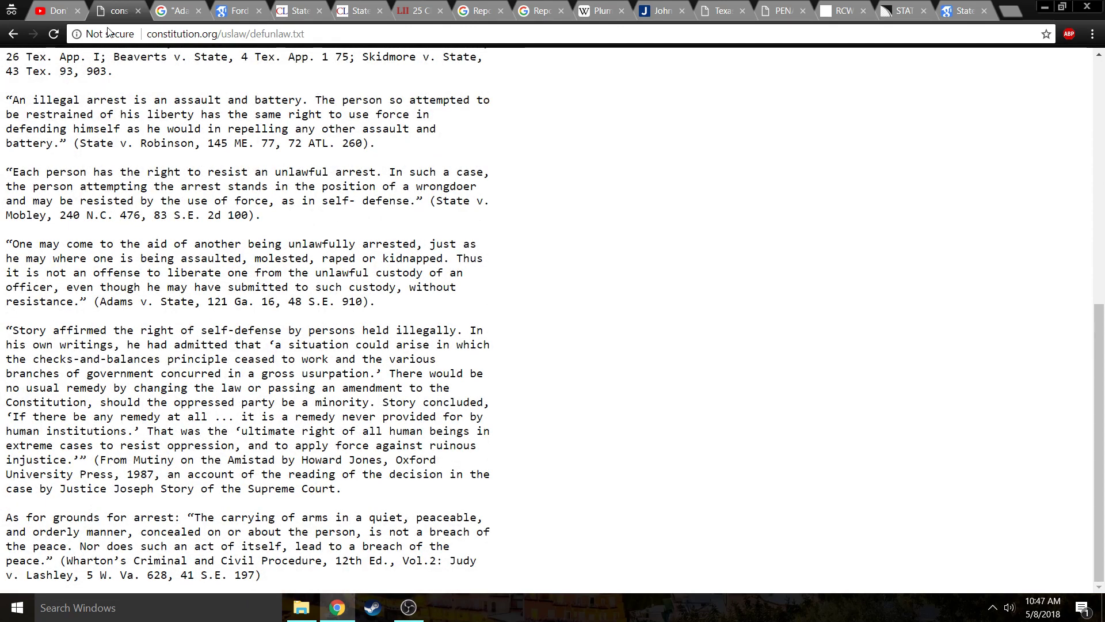
# Back on the comment, search Google for 'Judy v. Lashley, 5 W. Va. 628' and browse the hits
pyautogui.click(60, 11)
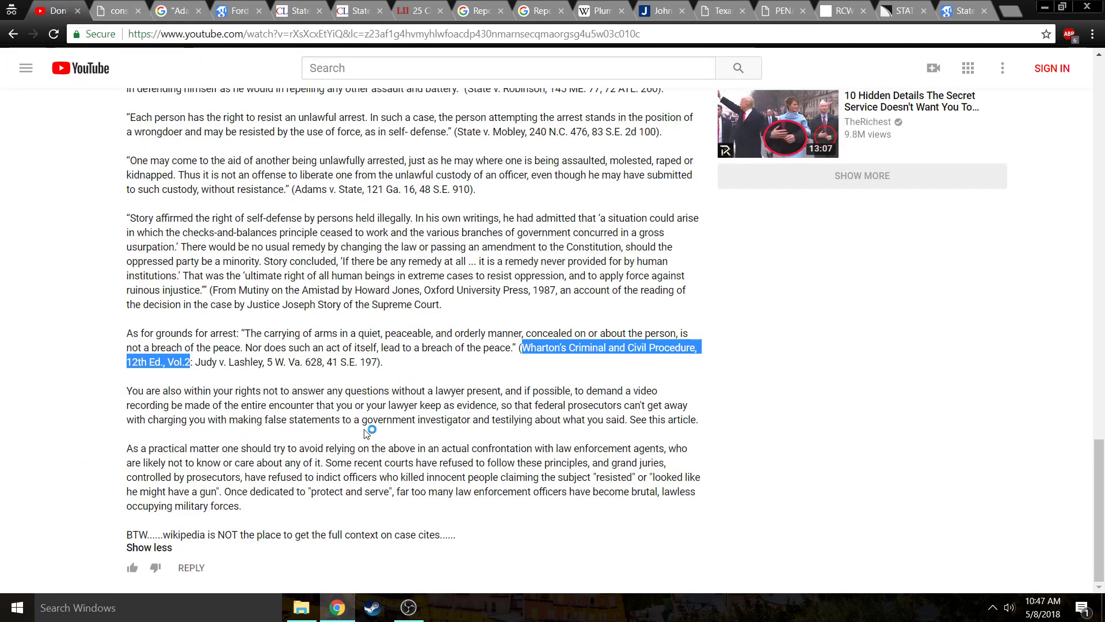
pyautogui.click(198, 363)
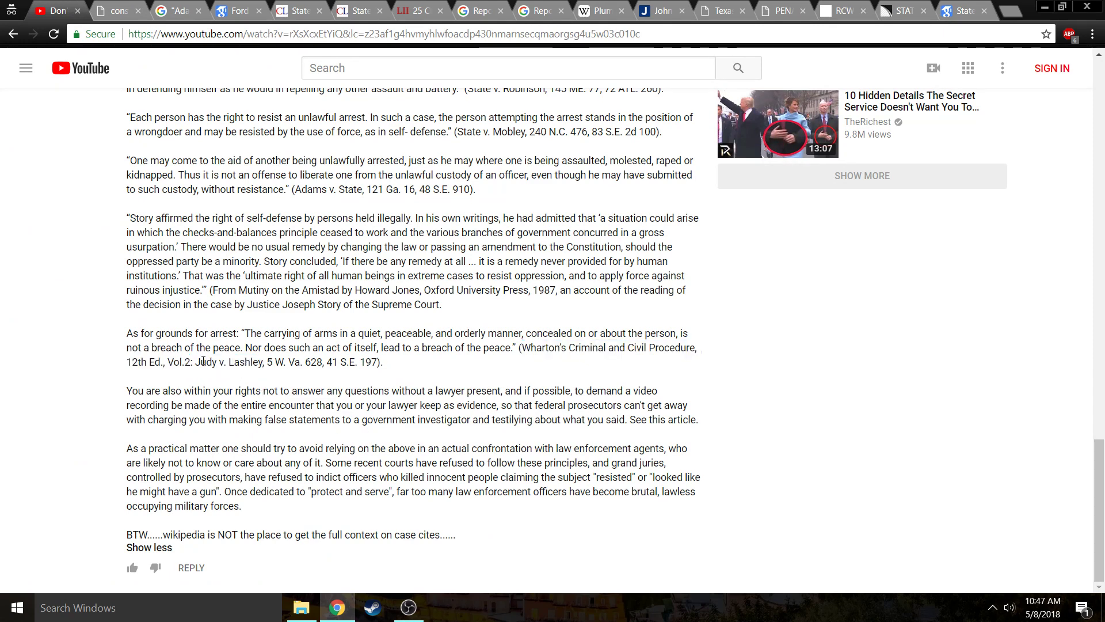
pyautogui.moveTo(196, 361); pyautogui.dragTo(324, 365)
pyautogui.rightClick(324, 365)
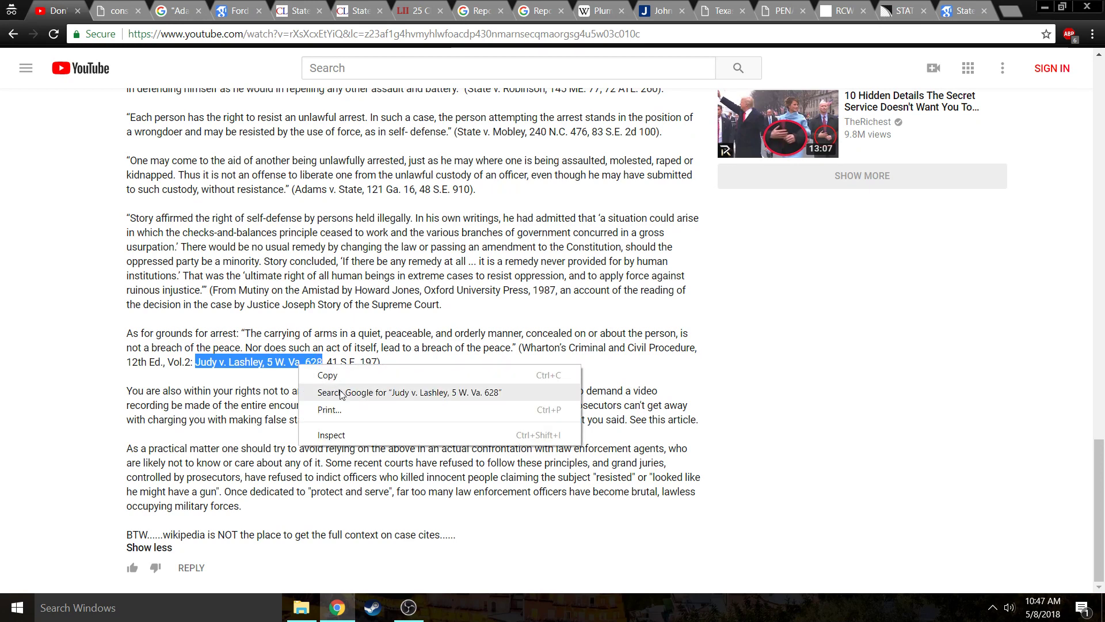
pyautogui.click(339, 391)
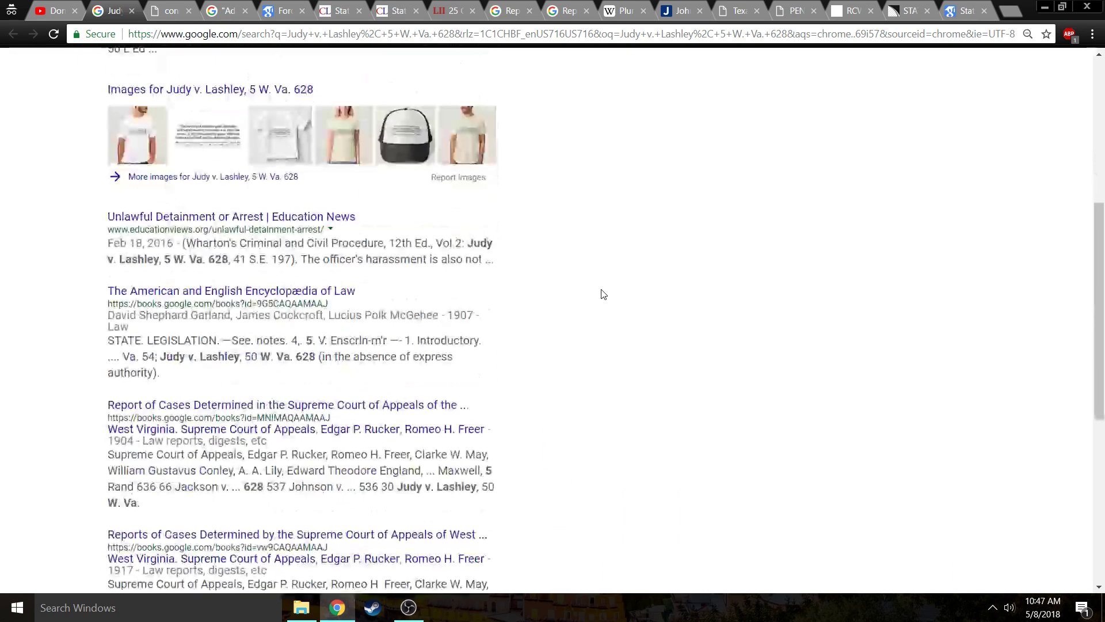
pyautogui.scroll(-1, 601, 295)
pyautogui.scroll(-1, 600, 294)
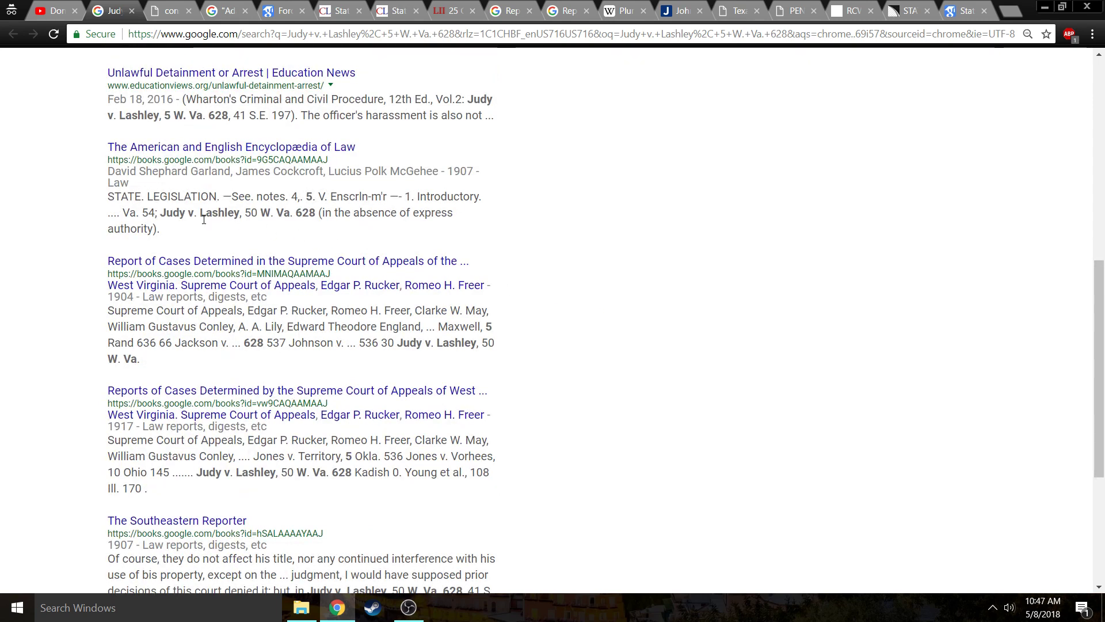
pyautogui.click(218, 152)
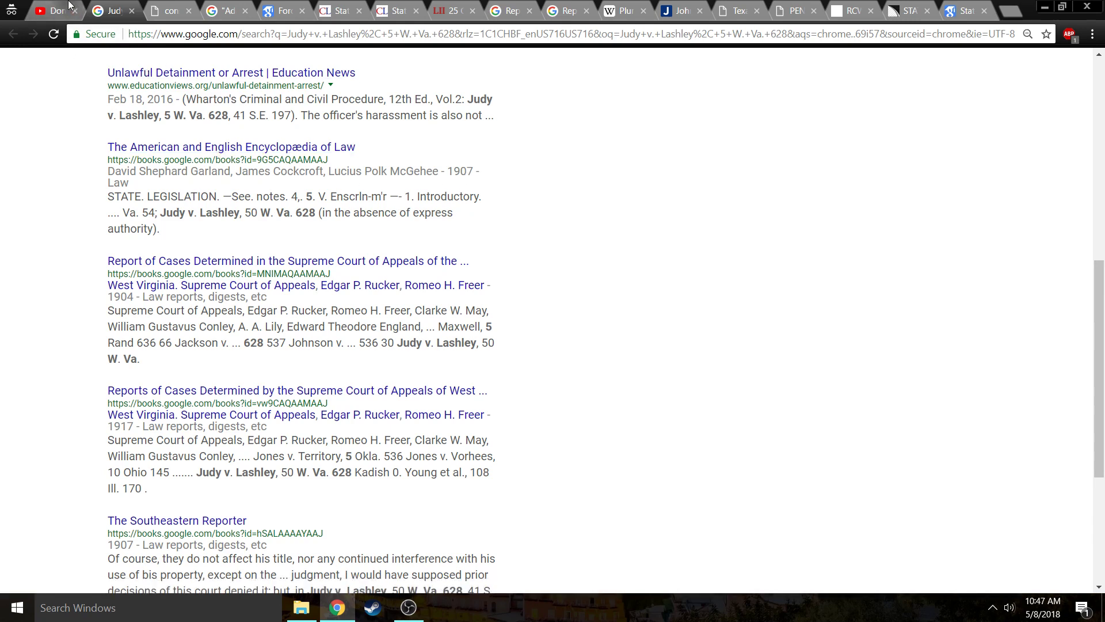
# Switch to the YouTube tab showing the comment with the Judy v. Lashley citation
pyautogui.click(54, 10)
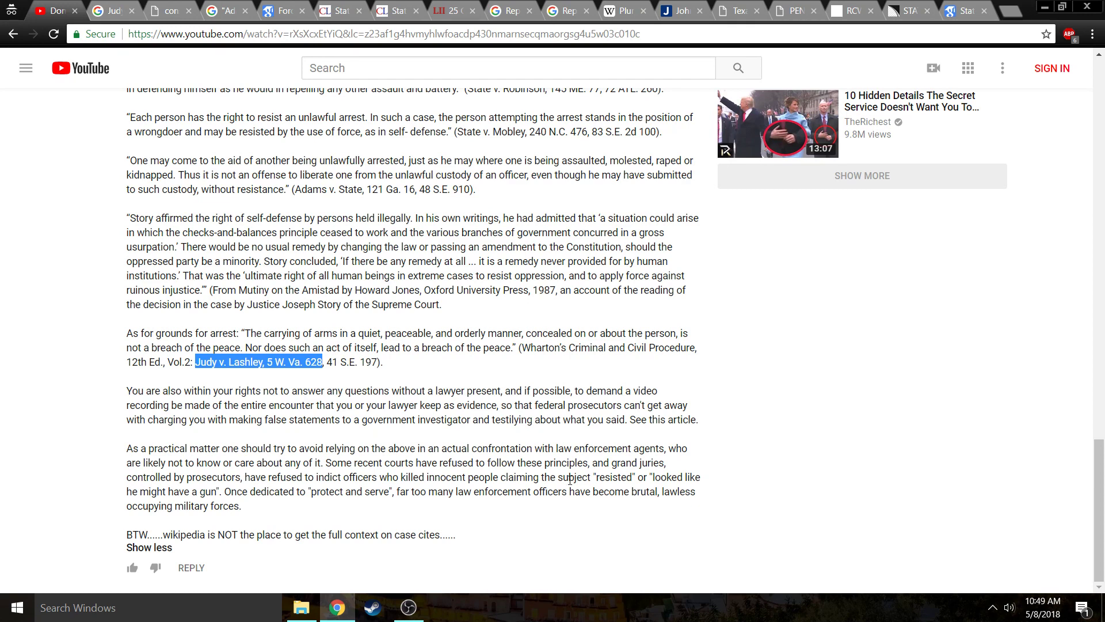
# Switch to the FindLaw State v. Valentine tab to read its resisting-arrest discussion
pyautogui.click(907, 10)
pyautogui.scroll(10, 663, 420)
pyautogui.scroll(10, 663, 420)
pyautogui.scroll(10, 602, 121)
pyautogui.scroll(10, 601, 121)
pyautogui.scroll(10, 603, 119)
pyautogui.scroll(10, 603, 120)
pyautogui.scroll(10, 605, 125)
pyautogui.scroll(5, 606, 128)
pyautogui.scroll(-5, 606, 128)
pyautogui.scroll(-5, 605, 128)
pyautogui.scroll(-5, 605, 128)
pyautogui.scroll(-1, 606, 128)
pyautogui.scroll(-4, 437, 427)
pyautogui.scroll(-1, 437, 427)
pyautogui.scroll(-2, 437, 427)
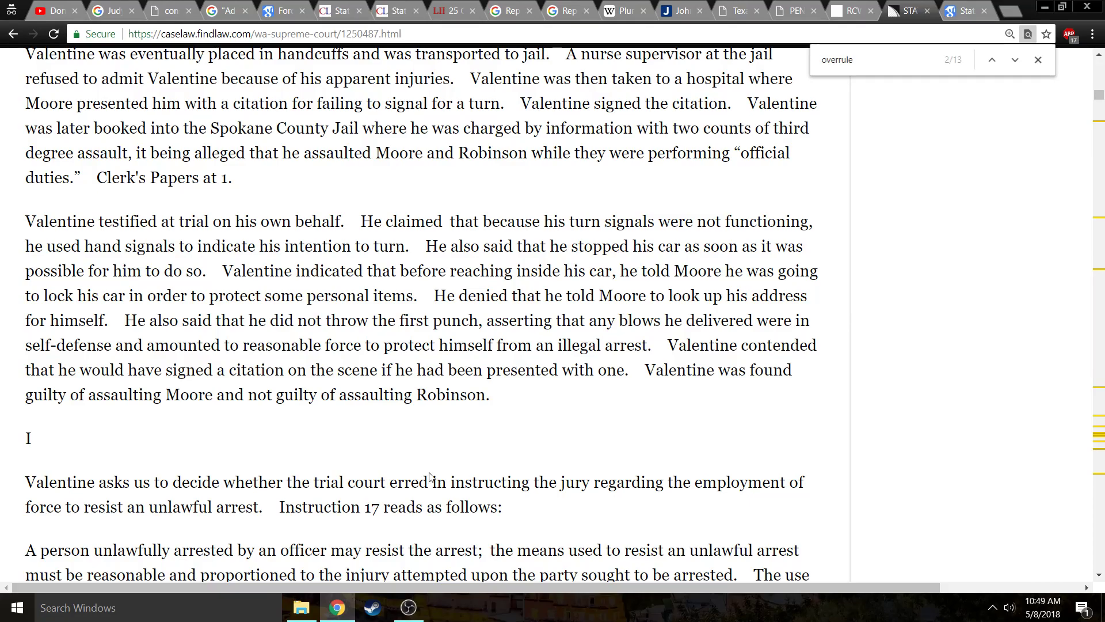
pyautogui.scroll(-5, 437, 427)
pyautogui.scroll(-5, 437, 427)
pyautogui.scroll(-3, 377, 559)
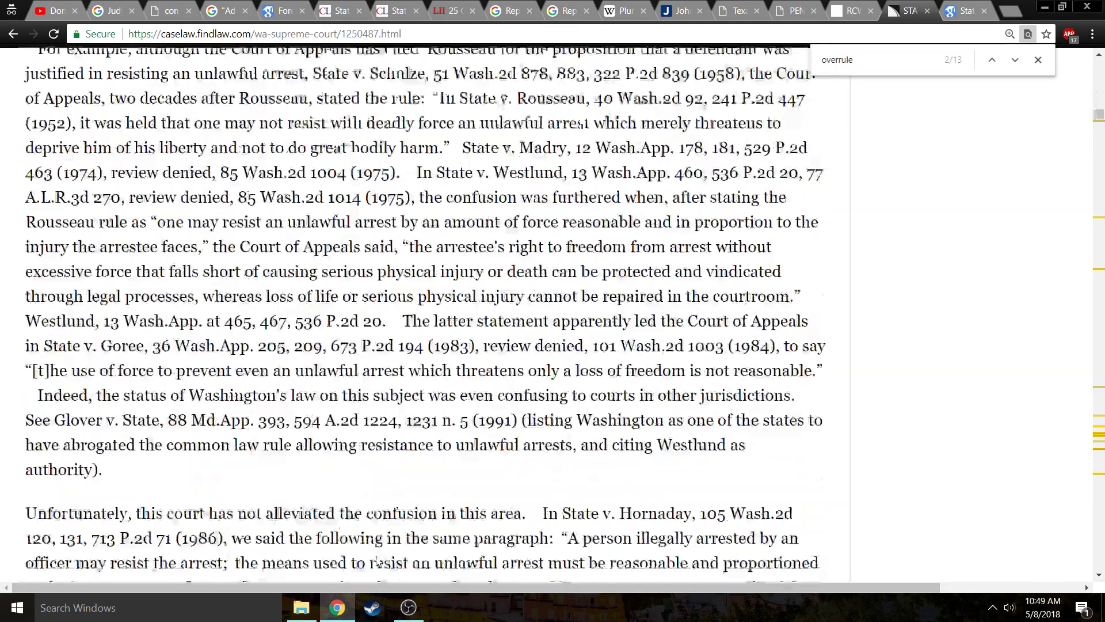
pyautogui.scroll(-2, 377, 560)
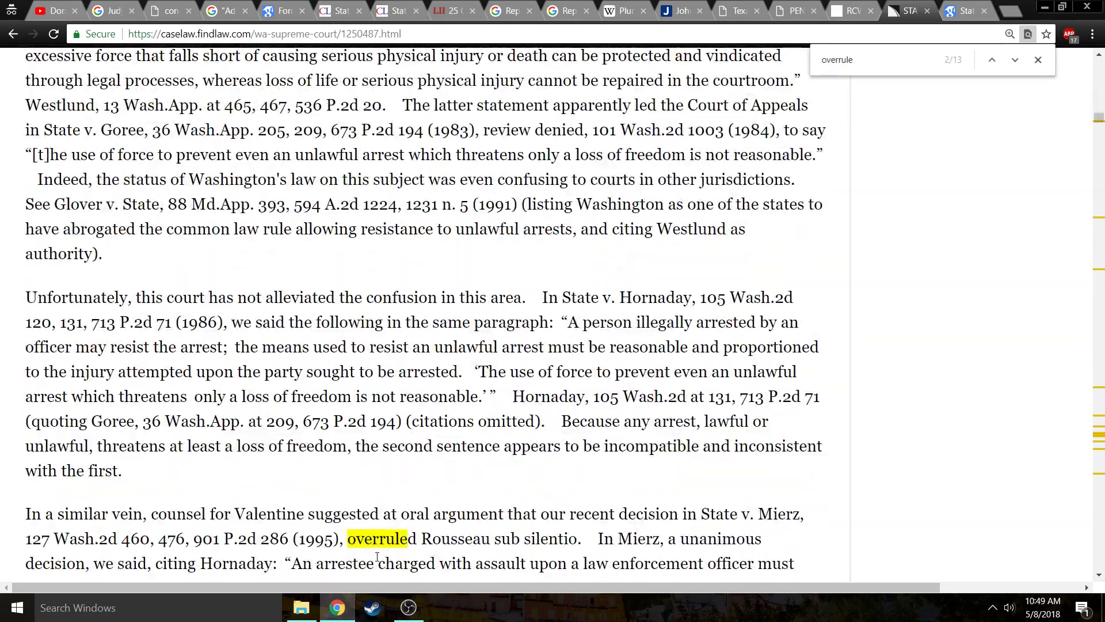
pyautogui.scroll(-1, 377, 560)
pyautogui.scroll(-2, 346, 518)
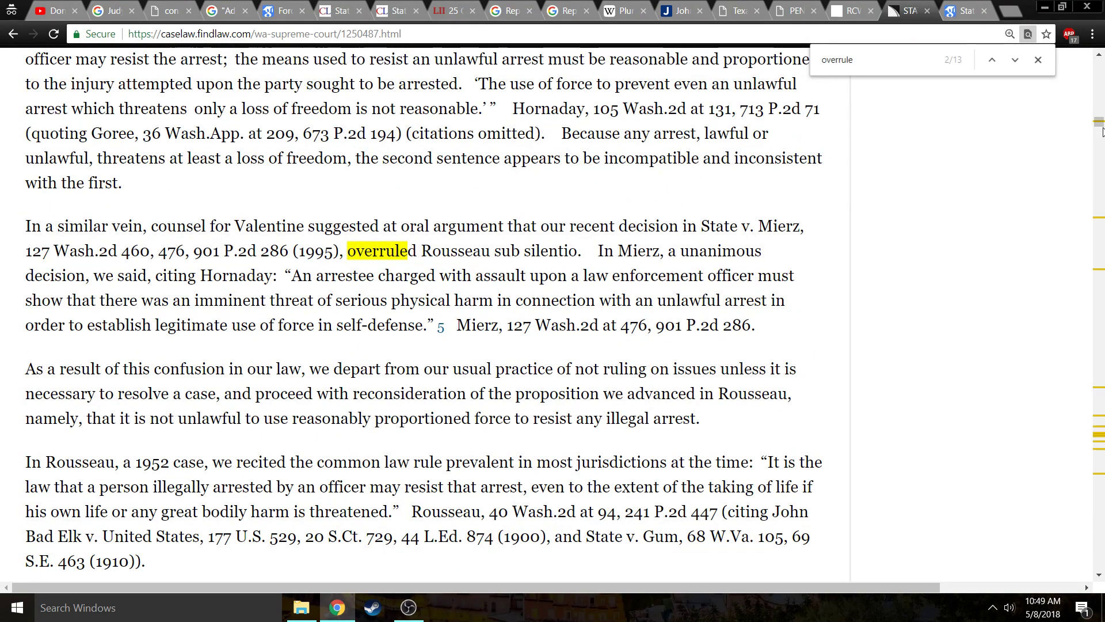
pyautogui.scroll(-5, 1099, 116)
pyautogui.moveTo(1100, 128); pyautogui.dragTo(1099, 75)
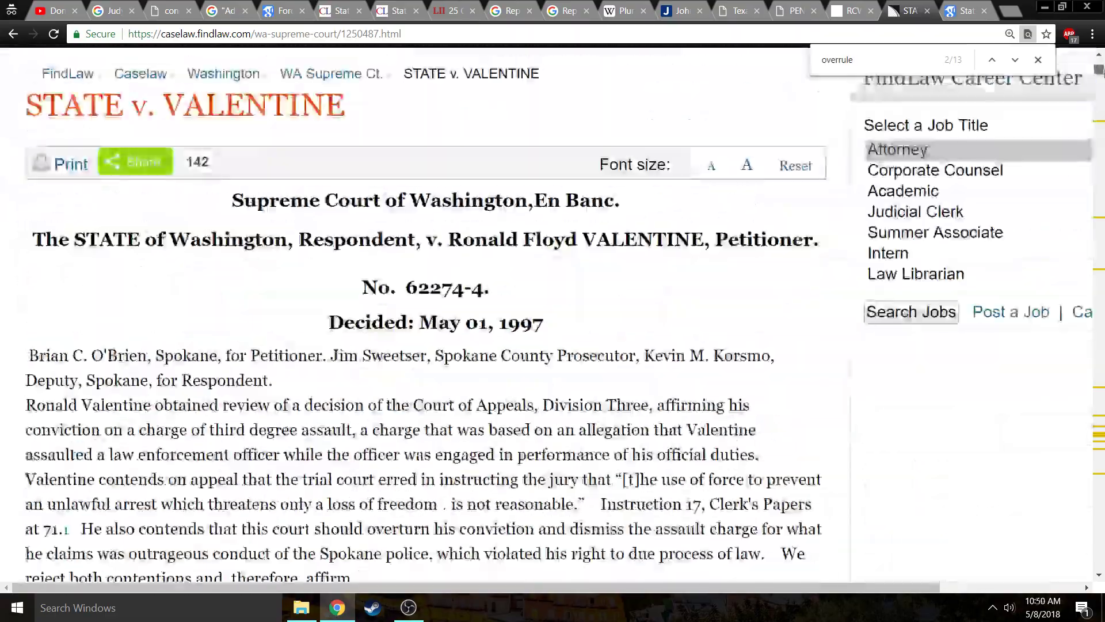
pyautogui.moveTo(1099, 74); pyautogui.dragTo(1087, 163)
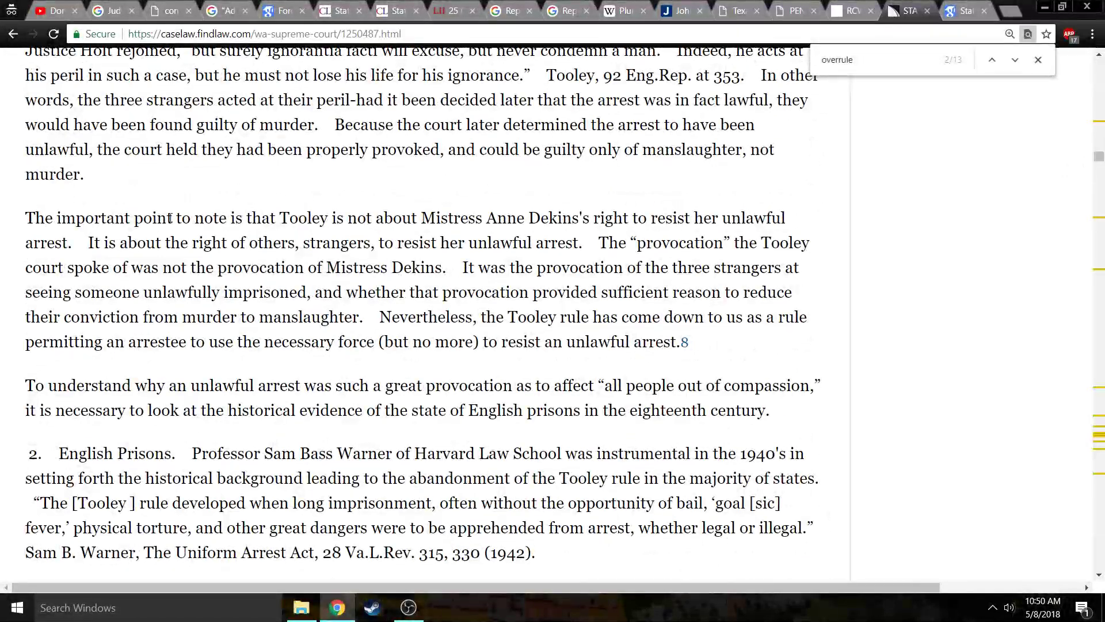
pyautogui.scroll(-2, 188, 250)
pyautogui.scroll(-2, 182, 246)
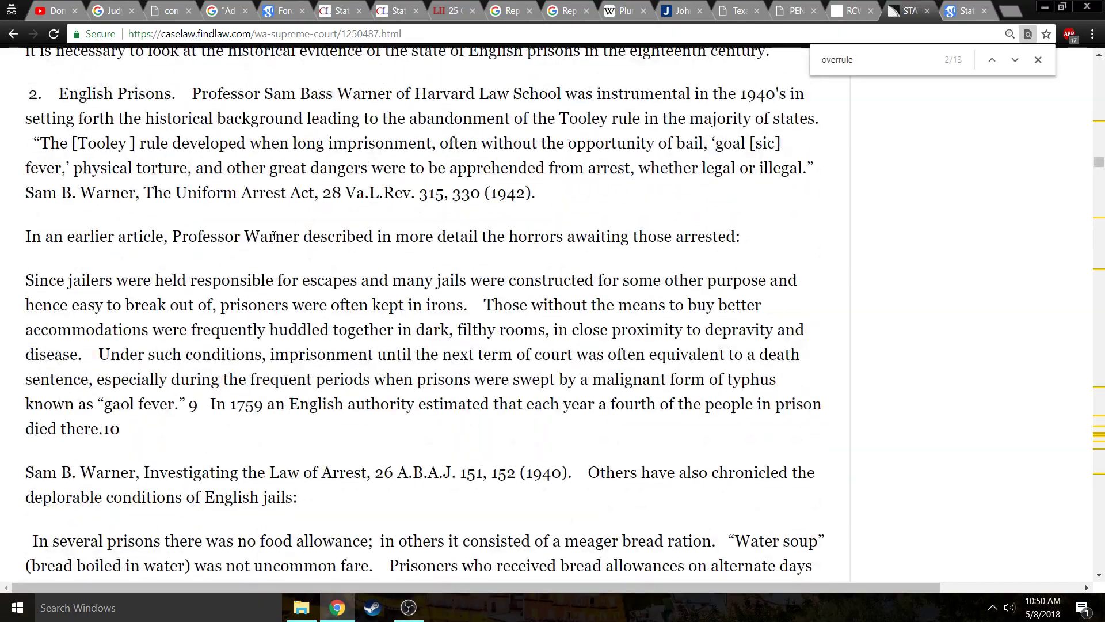
pyautogui.scroll(-2, 276, 239)
pyautogui.scroll(-2, 345, 260)
pyautogui.scroll(-2, 414, 285)
pyautogui.scroll(-5, 447, 298)
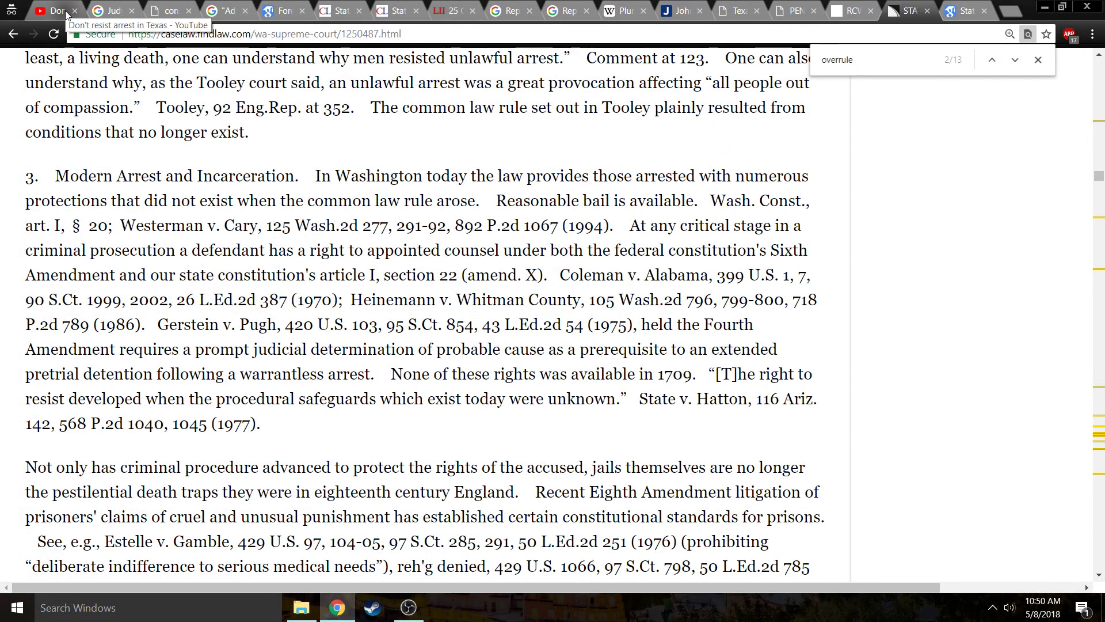
# Return to the 'Don't resist arrest in Texas - YouTube' tab showing the citation comment
pyautogui.click(67, 13)
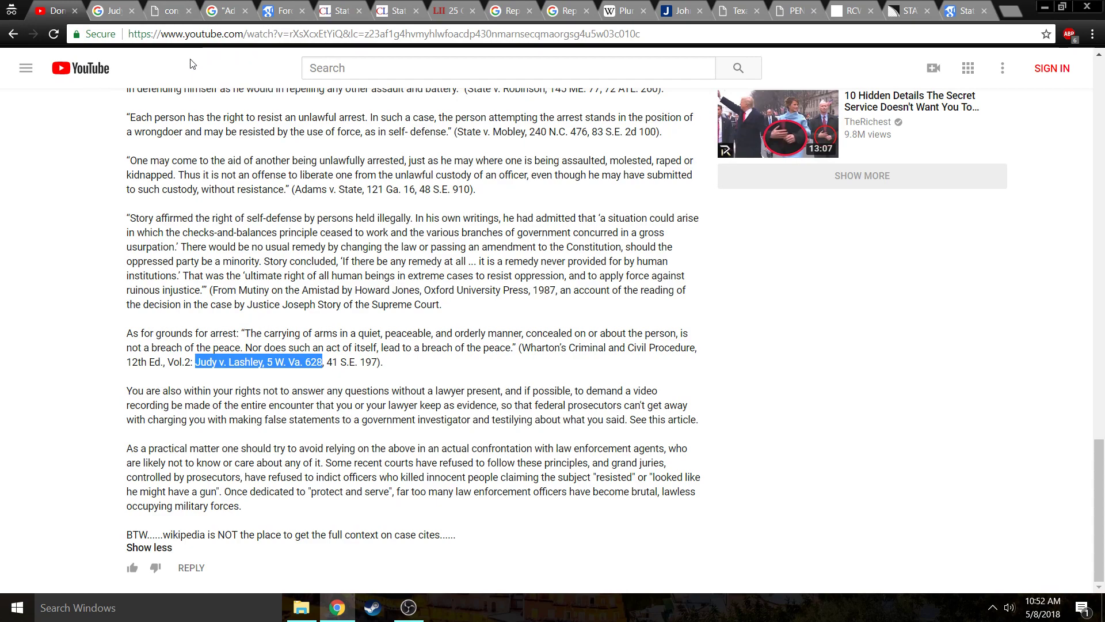
pyautogui.scroll(3, 400, 275)
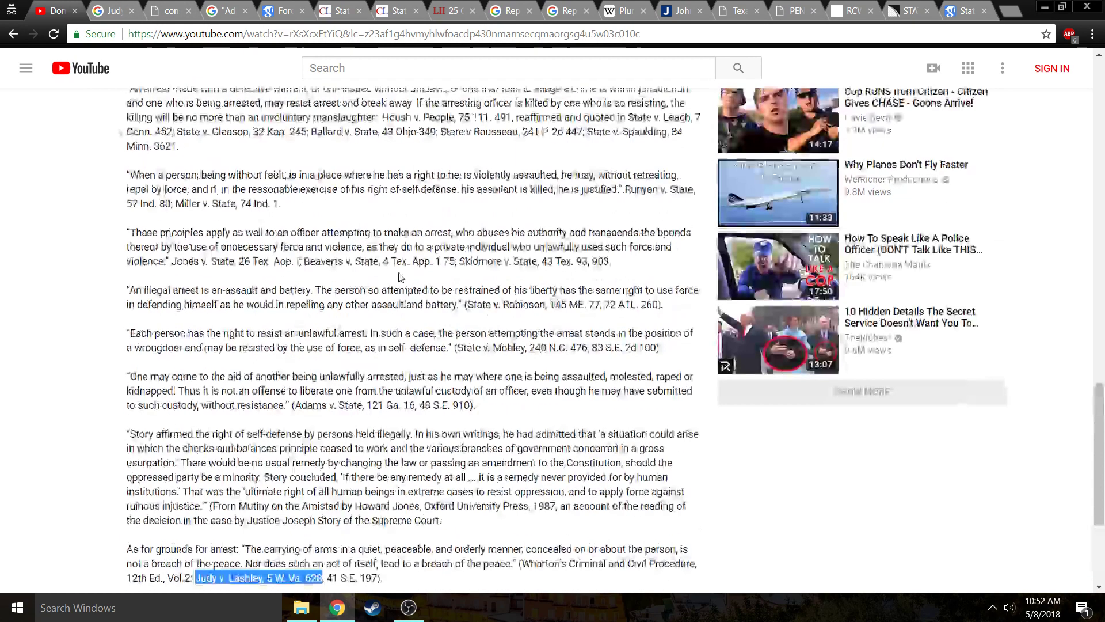
pyautogui.scroll(2, 398, 278)
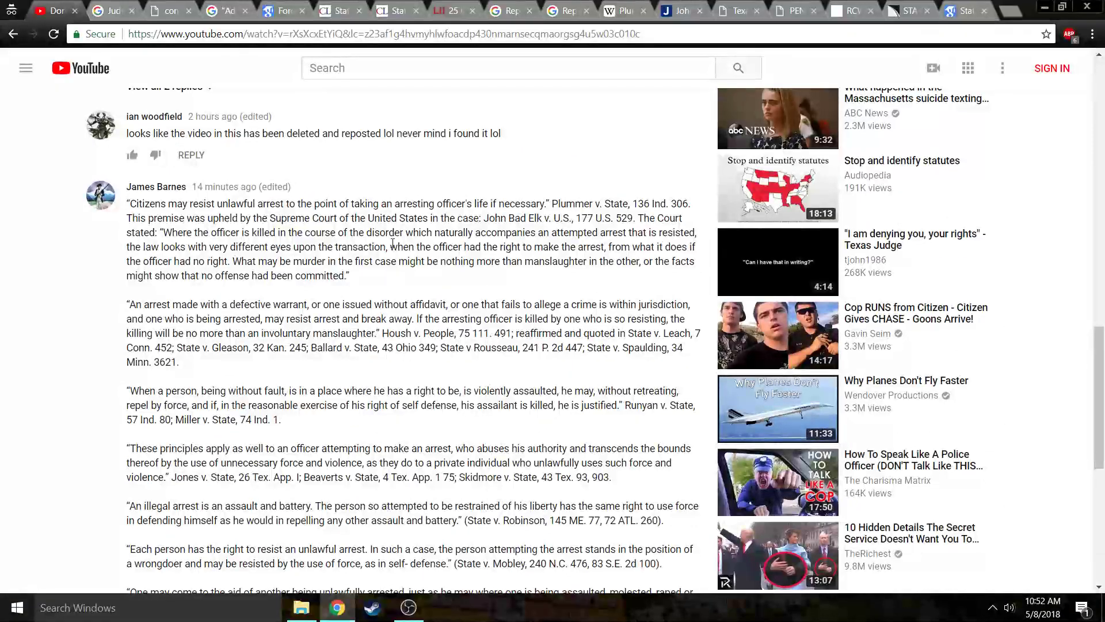
pyautogui.scroll(5, 398, 277)
pyautogui.scroll(5, 403, 254)
pyautogui.scroll(-3, 367, 394)
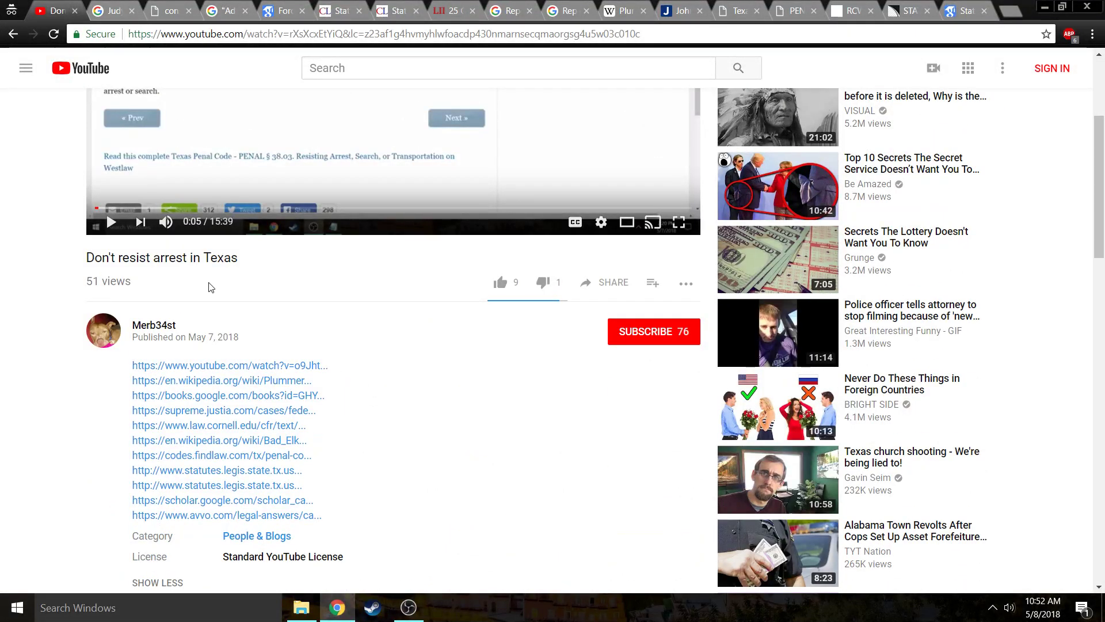
pyautogui.scroll(-10, 233, 294)
pyautogui.scroll(-10, 345, 336)
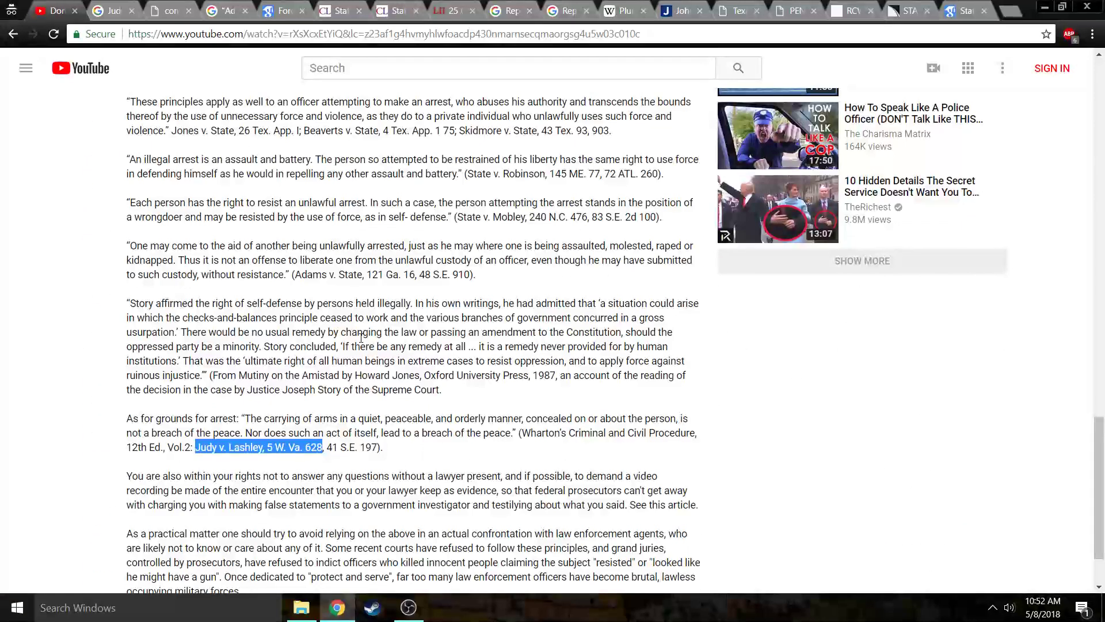
pyautogui.scroll(-1, 362, 328)
# Clear the Judy v. Lashley selection and go back to the State v. Valentine tab
pyautogui.click(387, 289)
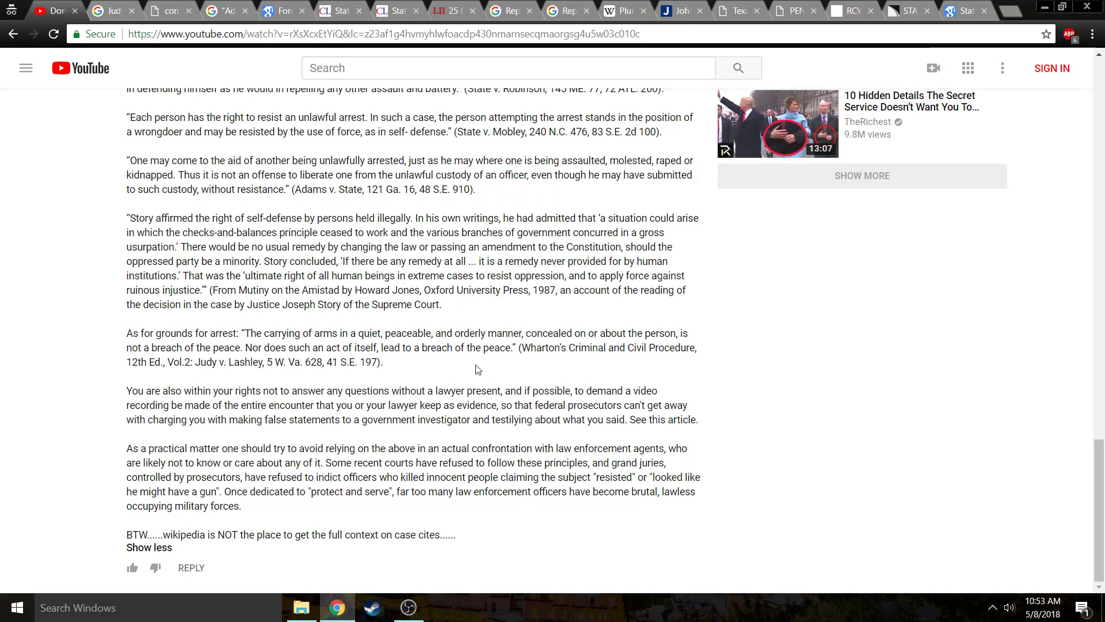
pyautogui.scroll(2, 474, 405)
pyautogui.scroll(2, 474, 398)
pyautogui.scroll(3, 484, 381)
pyautogui.scroll(2, 484, 374)
pyautogui.scroll(5, 486, 380)
pyautogui.scroll(3, 488, 388)
pyautogui.scroll(2, 389, 346)
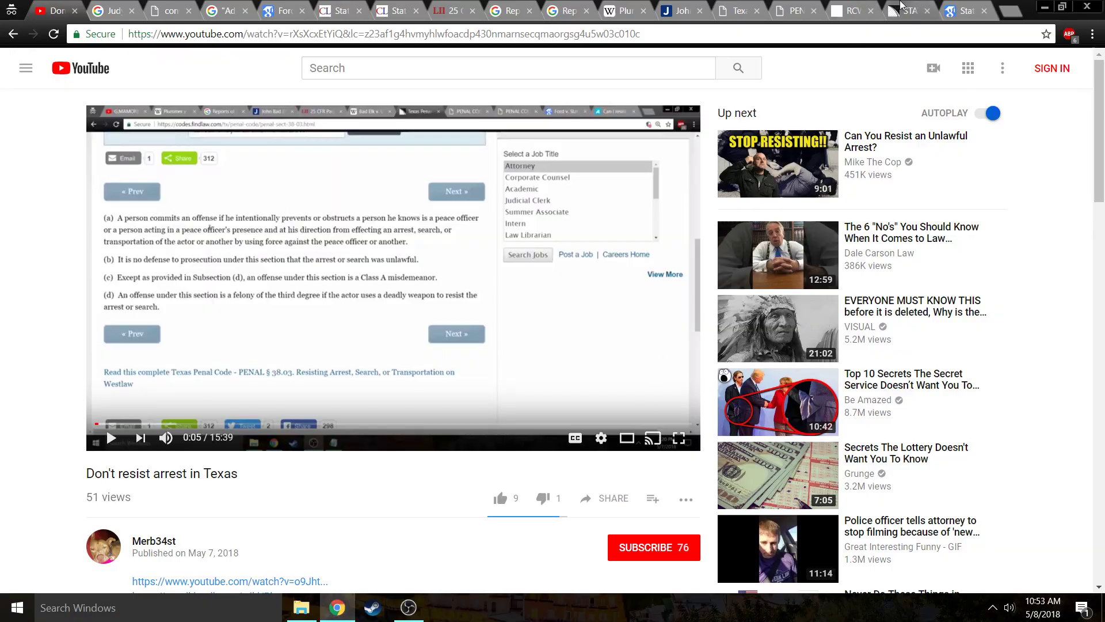
pyautogui.click(909, 10)
pyautogui.scroll(5, 439, 244)
pyautogui.scroll(5, 432, 249)
pyautogui.scroll(5, 415, 255)
pyautogui.scroll(5, 399, 263)
pyautogui.scroll(5, 390, 258)
pyautogui.scroll(5, 382, 250)
pyautogui.scroll(5, 373, 245)
pyautogui.scroll(2, 365, 238)
pyautogui.scroll(5, 363, 237)
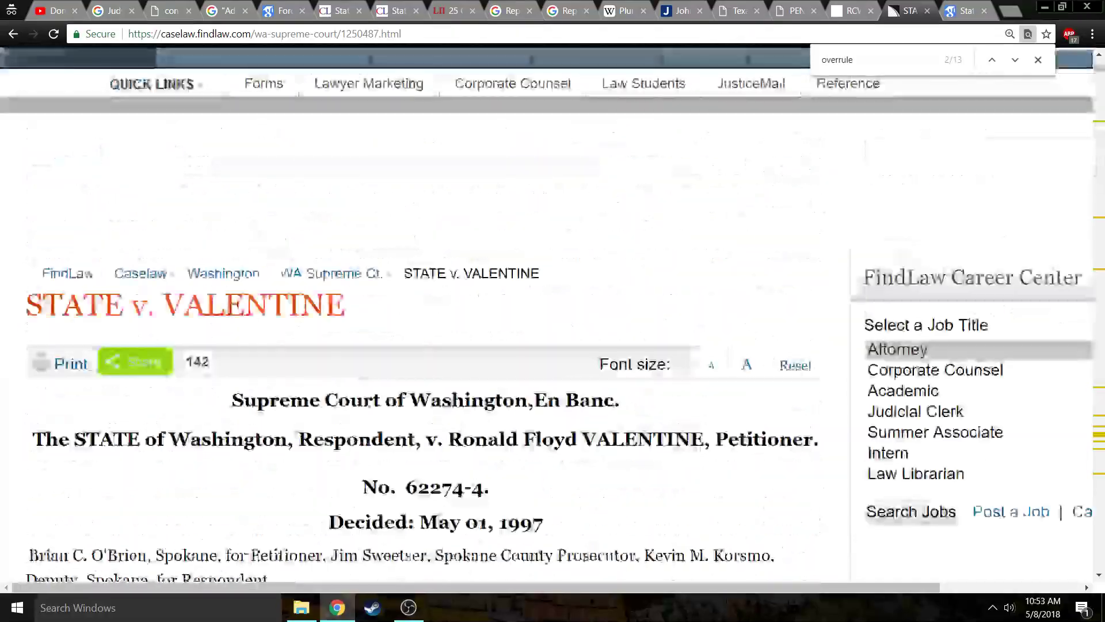